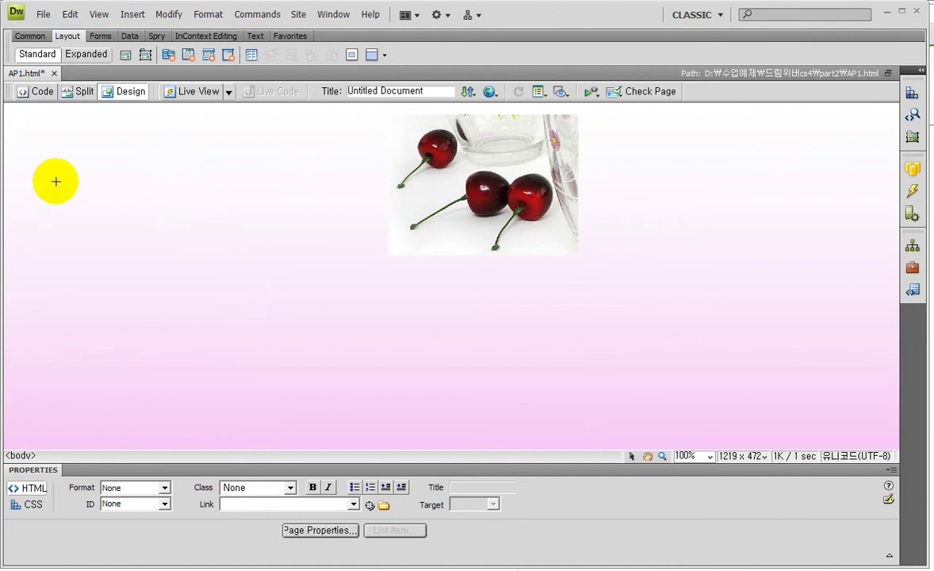
Step: Draw an AP div about 265 by 207 px to the left of the cherry image and check the generated code
mouse_move(56, 170)
left_mouse_down()
mouse_move(199, 264)
mouse_move(251, 321)
left_mouse_up()
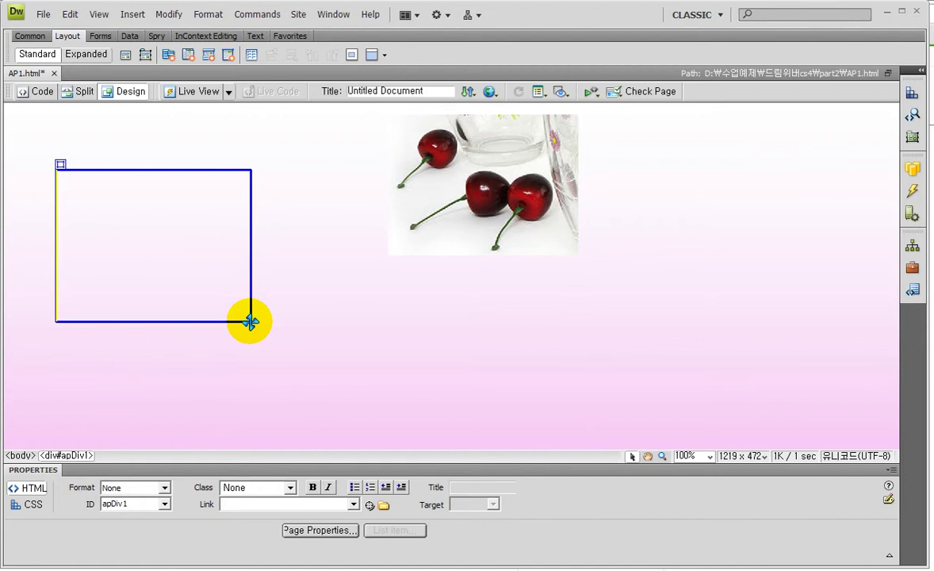
left_click(41, 92)
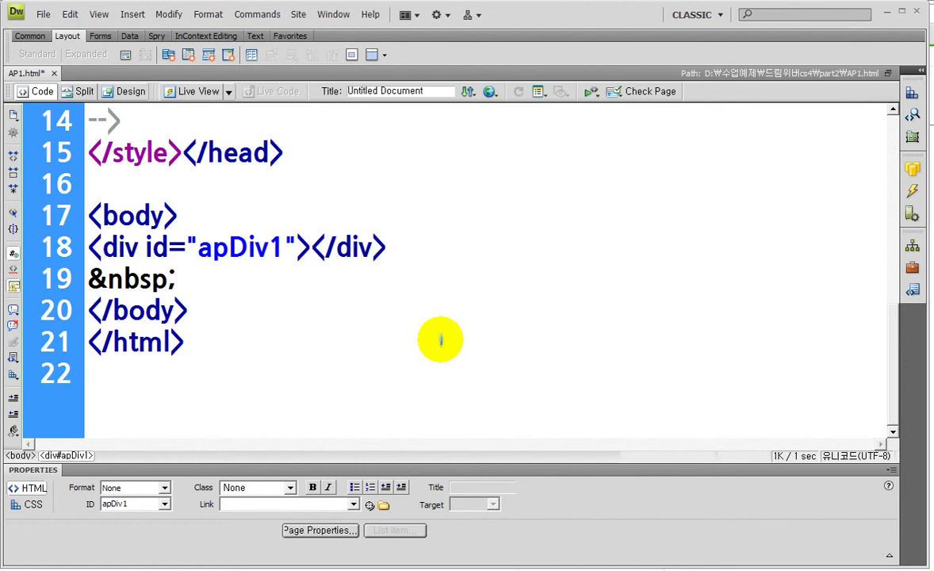
left_click(130, 92)
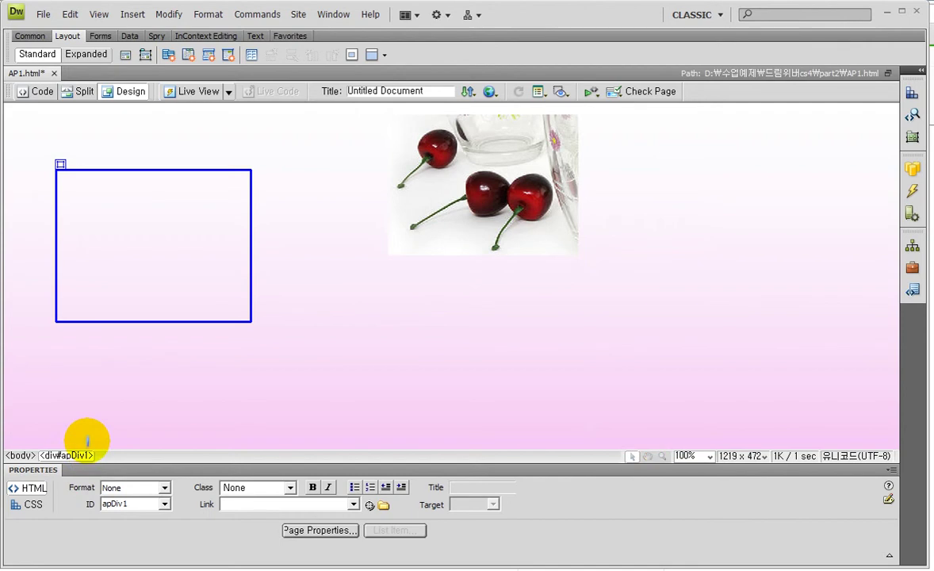
Step: Examine the apDiv1 tag and the non-breaking space line below it in the page's source code
left_click_drag(72, 491, 182, 527)
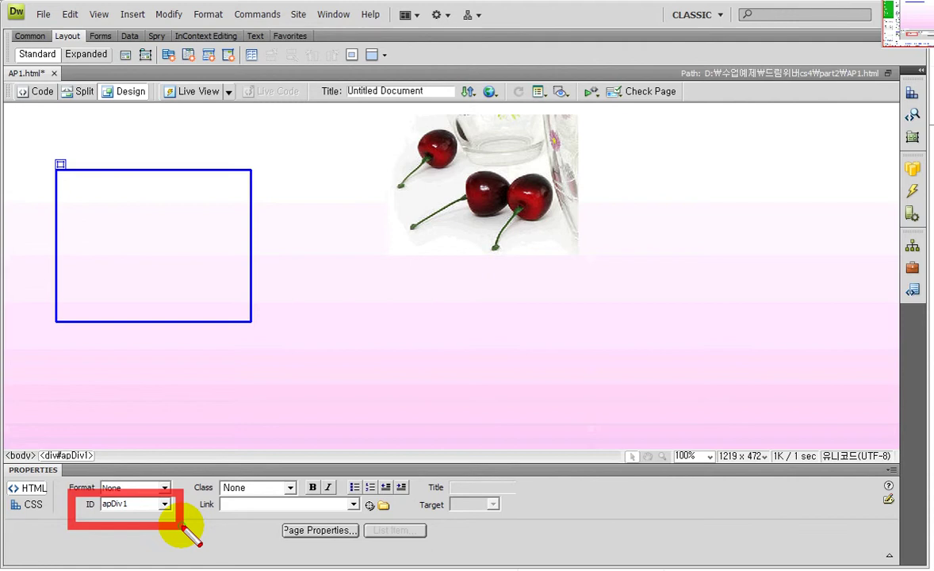
left_click(30, 92)
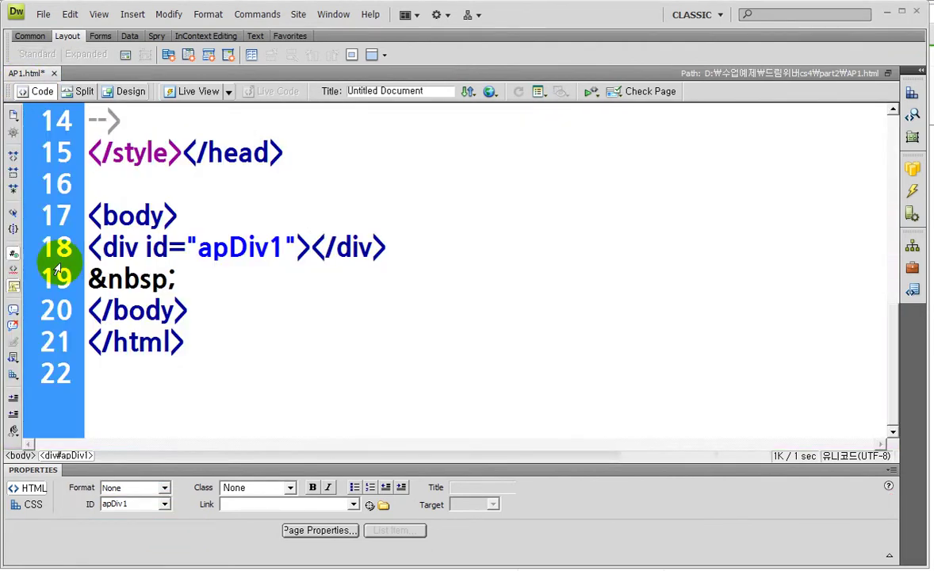
left_click(82, 245)
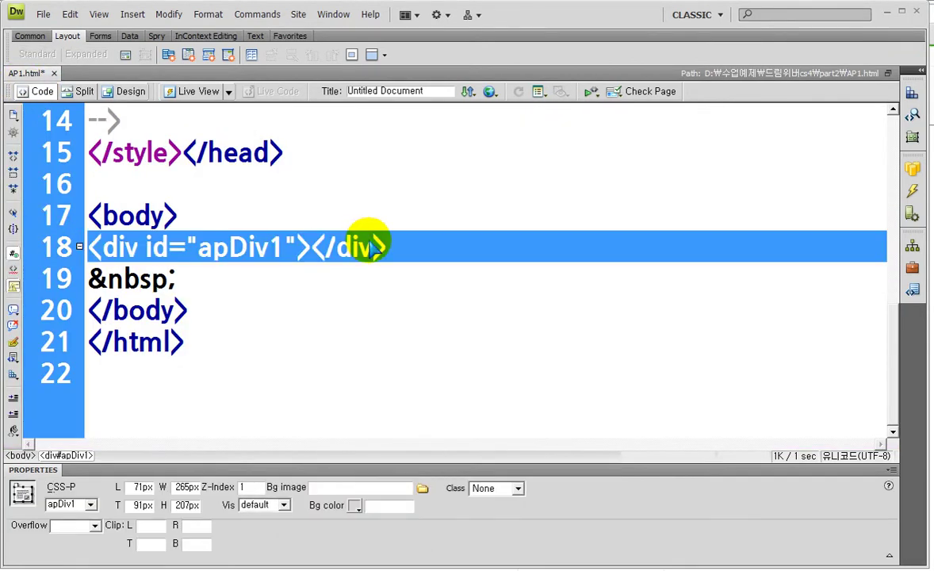
double_click(173, 279)
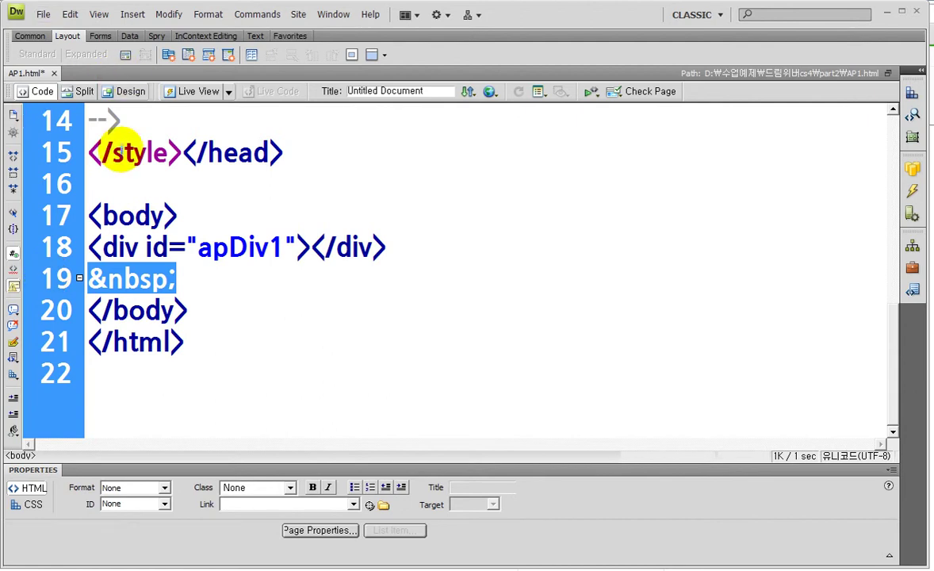
left_click(124, 91)
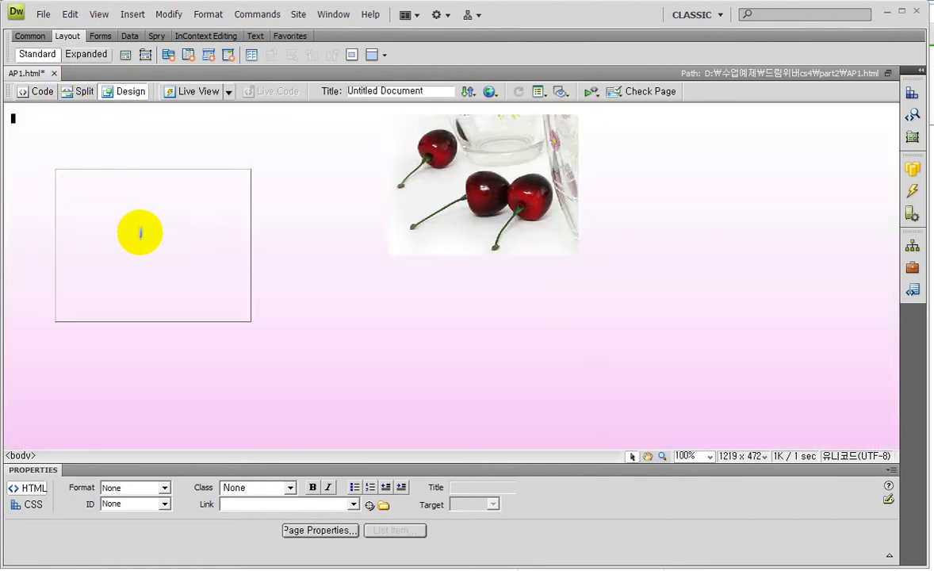
Step: Move the div to about left 105 px and top 152 px, and review its #apDiv1 style rule in the code
left_click(250, 246)
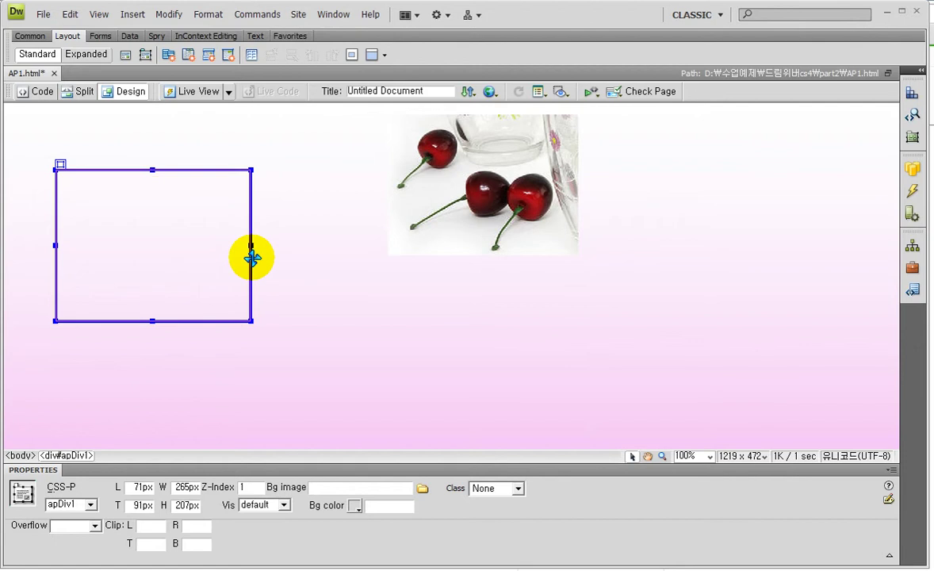
left_click_drag(252, 258, 275, 309)
left_click(26, 91)
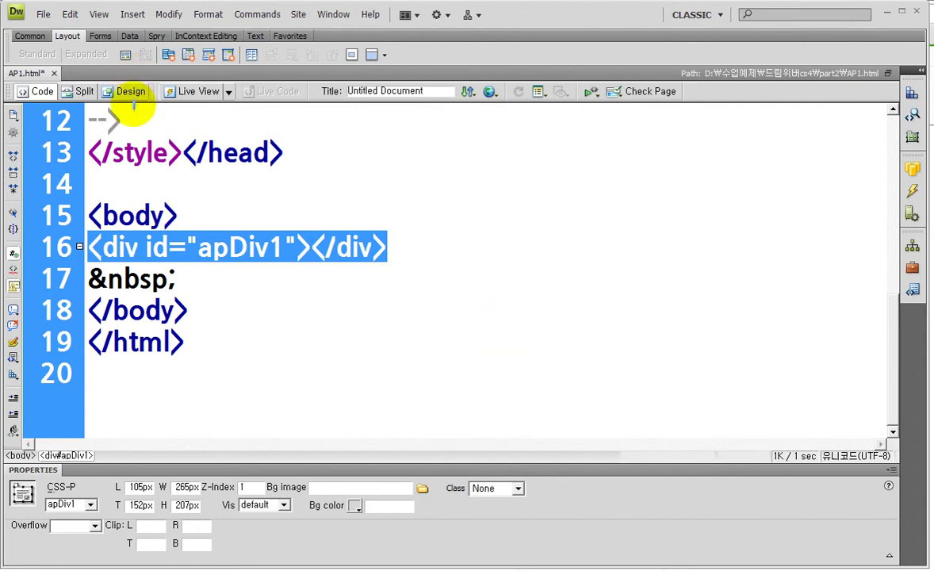
scroll(262, 298, "up", 4)
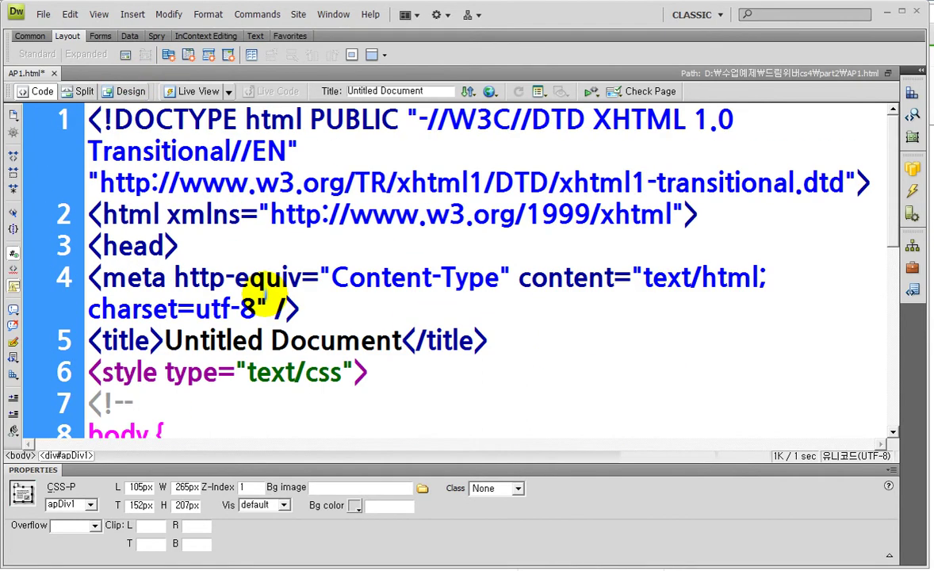
scroll(261, 300, "down", 2)
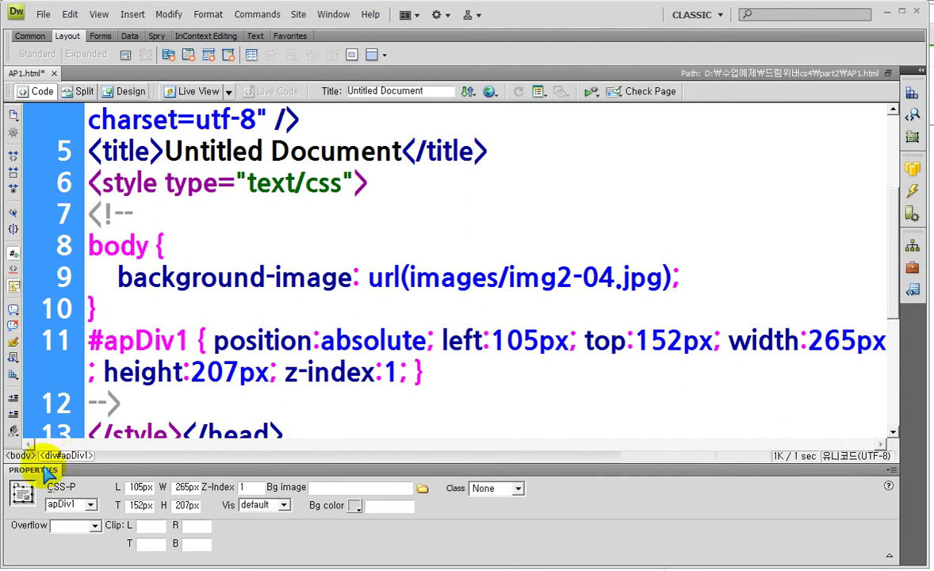
Step: Collapse the property inspector and move the div to about left 128 px, top 151 px, checking its position declaration in the code
double_click(44, 469)
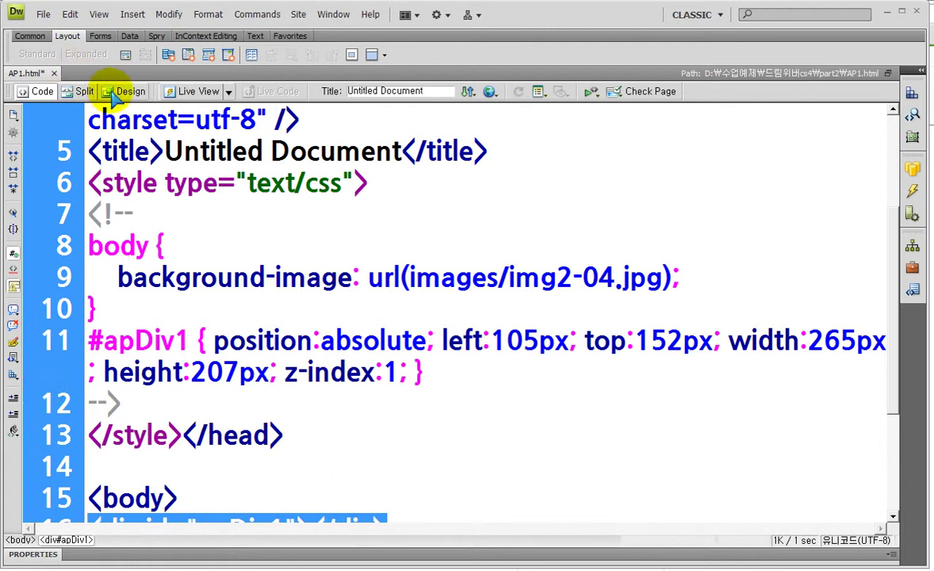
left_click(111, 91)
mouse_move(275, 340)
left_mouse_down()
mouse_move(500, 423)
mouse_move(678, 429)
mouse_move(617, 388)
mouse_move(293, 339)
left_mouse_up()
left_click(36, 93)
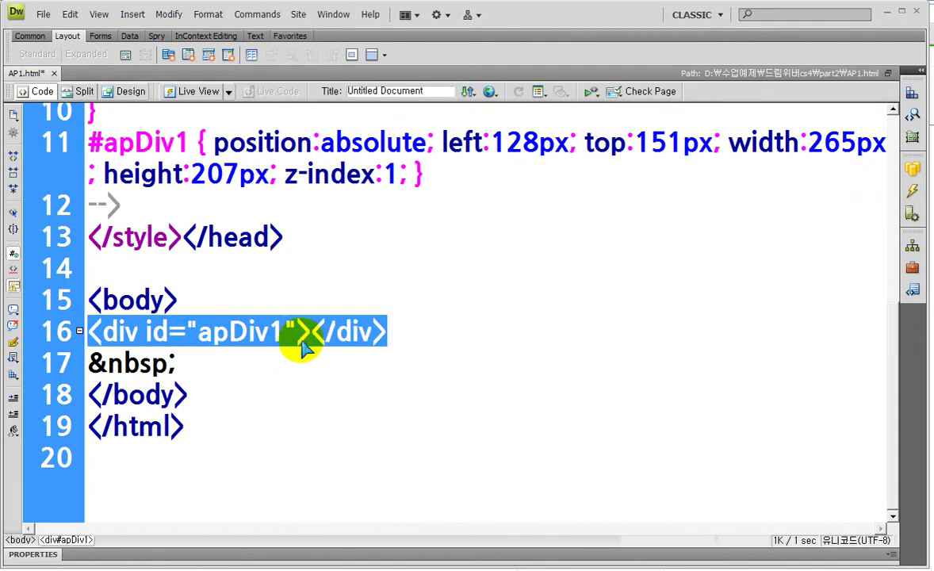
scroll(297, 341, "up", 1)
left_click_drag(208, 236, 439, 241)
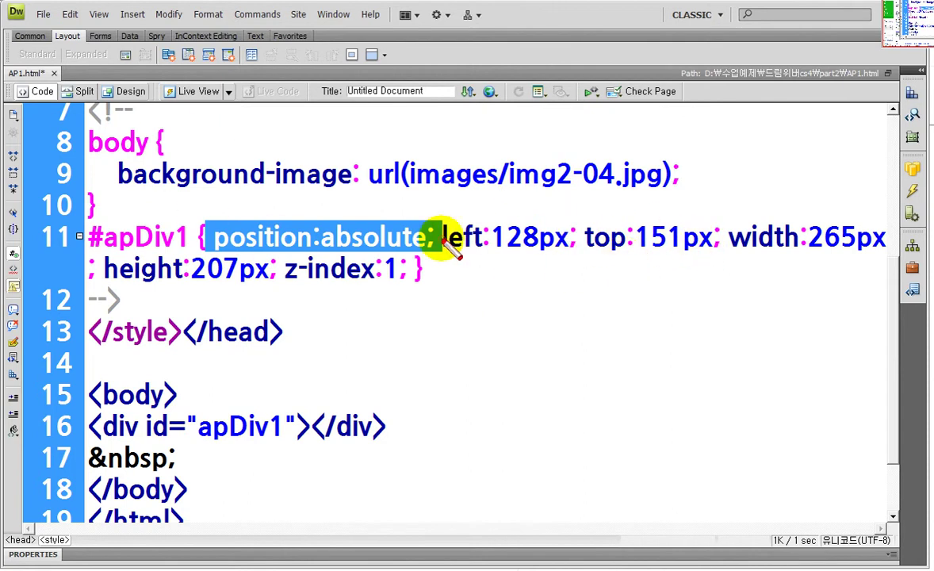
mouse_move(438, 213)
left_mouse_down()
mouse_move(546, 279)
mouse_move(572, 261)
left_mouse_up()
mouse_move(593, 226)
left_mouse_down()
mouse_move(670, 270)
mouse_move(720, 275)
left_mouse_up()
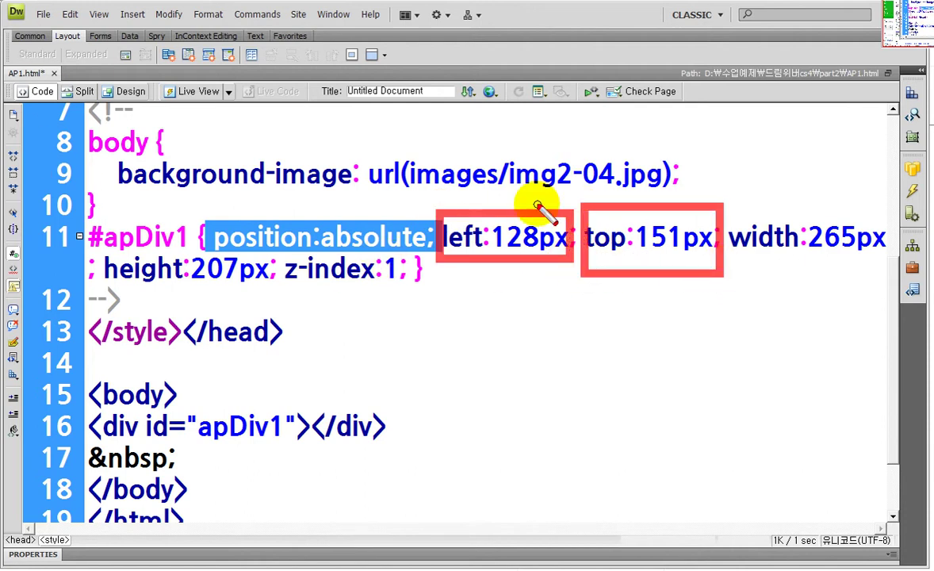
mouse_move(470, 303)
left_mouse_down()
mouse_move(482, 277)
mouse_move(524, 315)
left_mouse_up()
left_click_drag(521, 279, 485, 333)
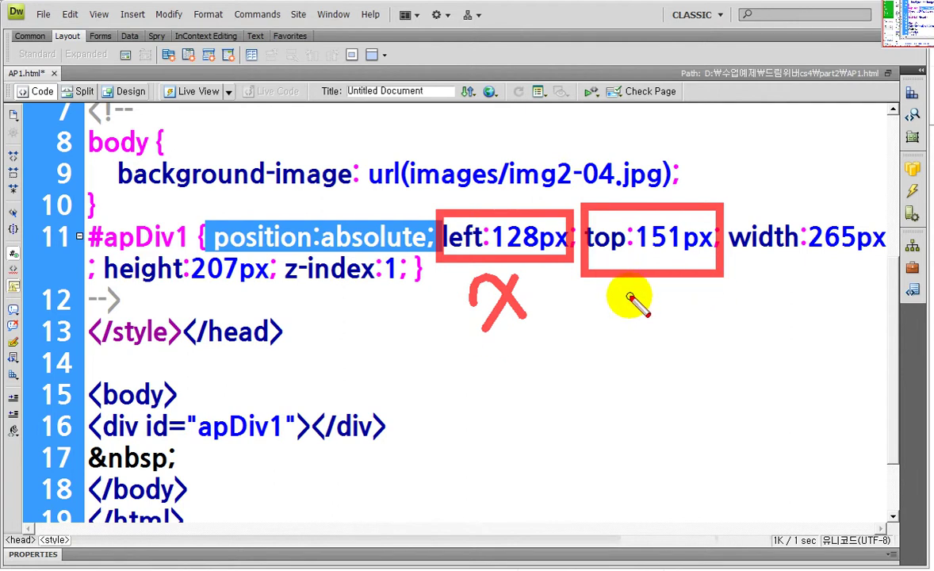
mouse_move(630, 298)
left_mouse_down()
mouse_move(668, 280)
mouse_move(681, 351)
left_mouse_up()
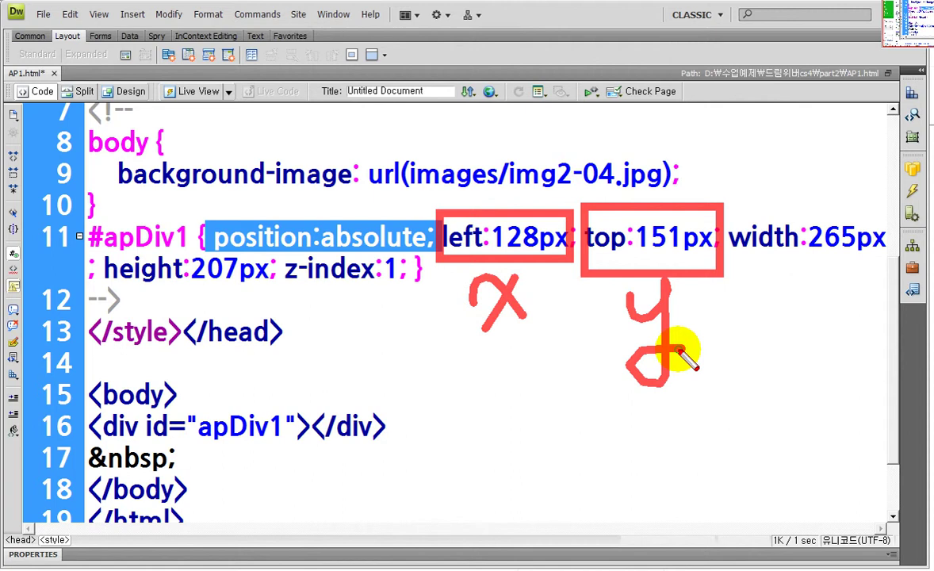
left_click_drag(295, 249, 431, 252)
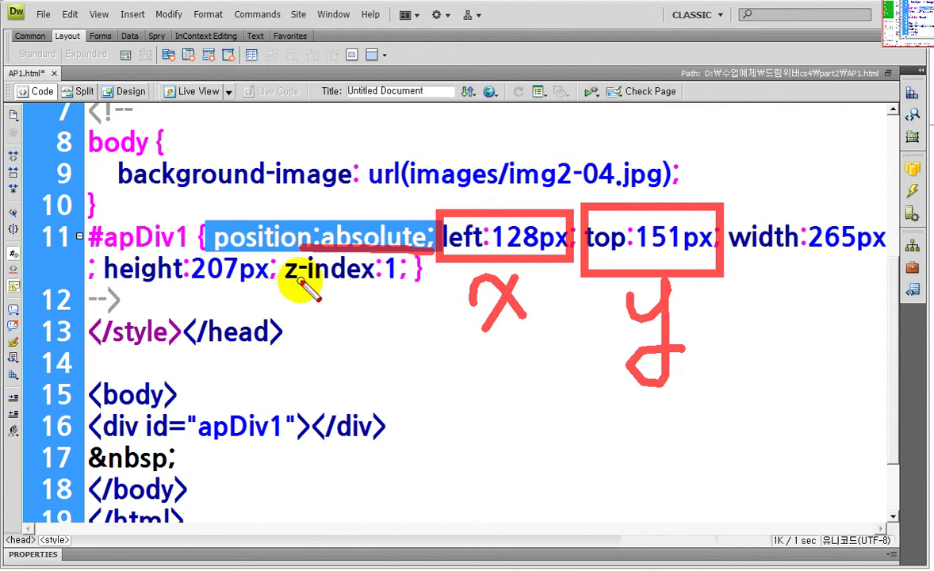
key("Escape")
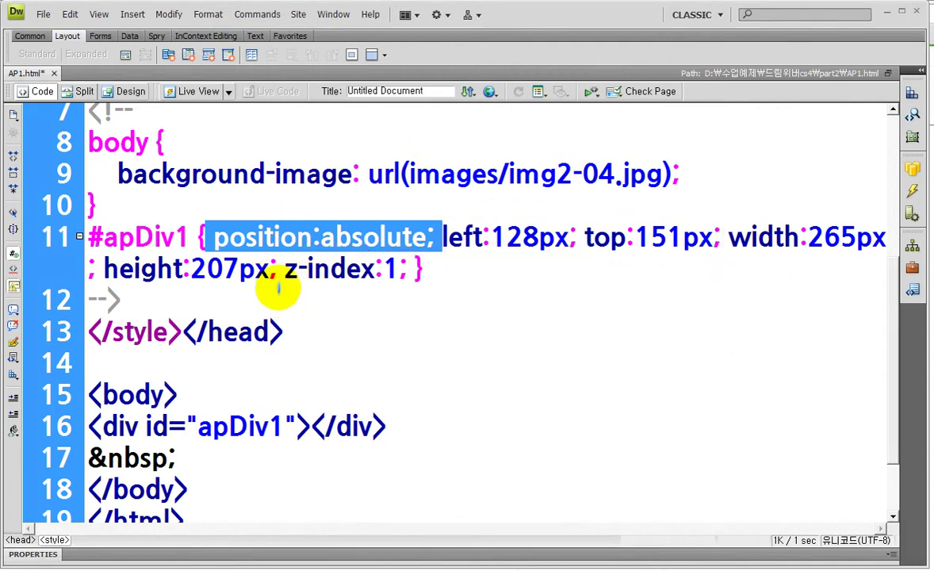
key("ctrl+2")
mouse_move(279, 258)
left_mouse_down()
mouse_move(403, 297)
mouse_move(406, 265)
mouse_move(290, 262)
left_mouse_up()
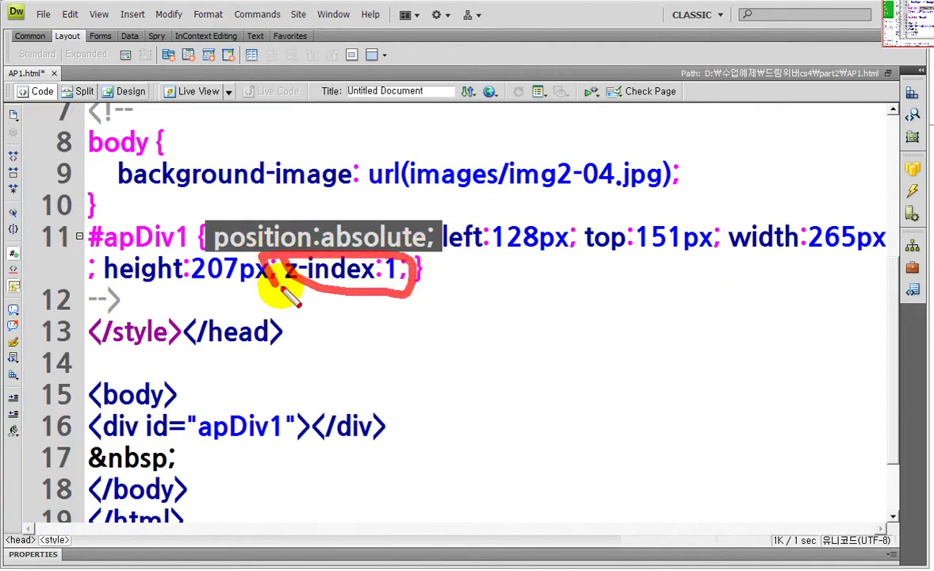
key("Escape")
key("ctrl+2")
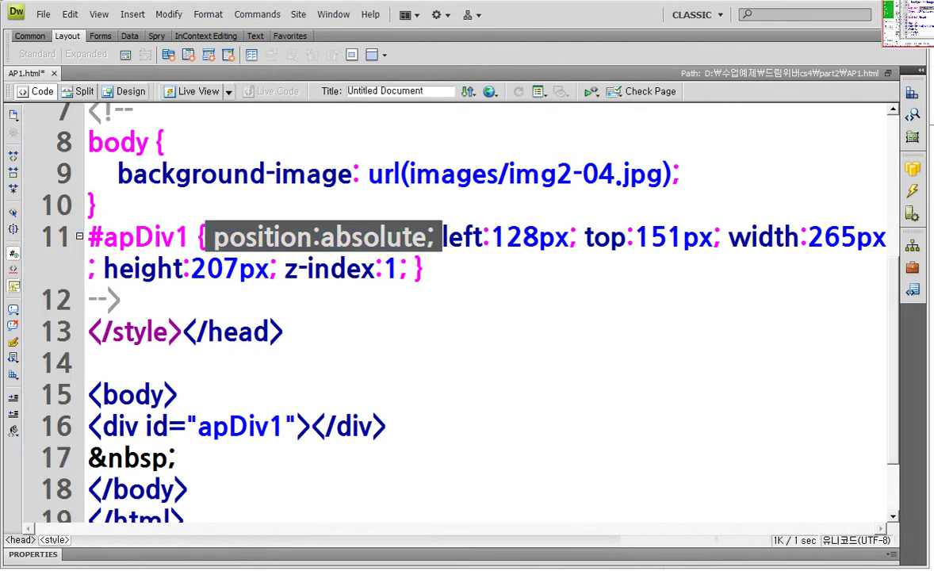
left_click_drag(274, 257, 423, 297)
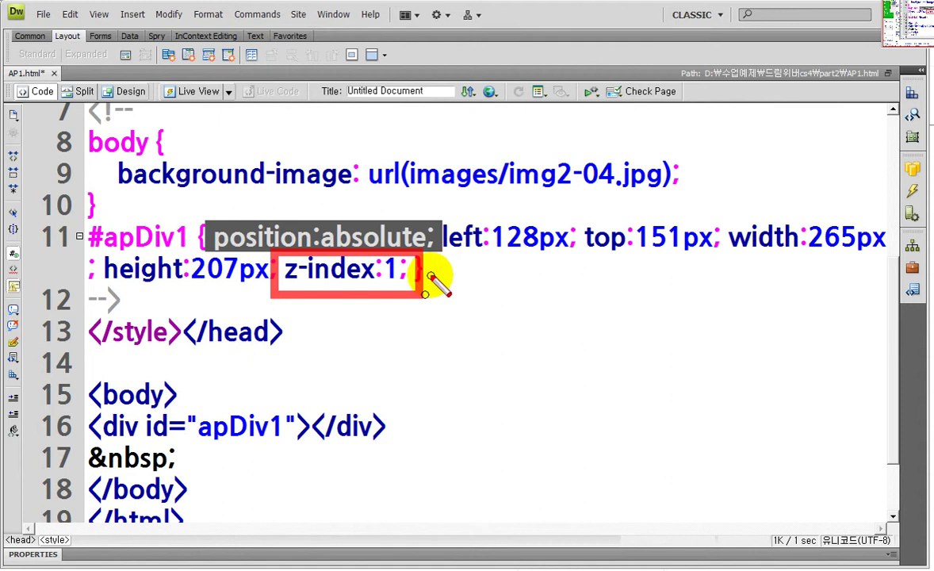
left_click_drag(646, 376, 738, 478)
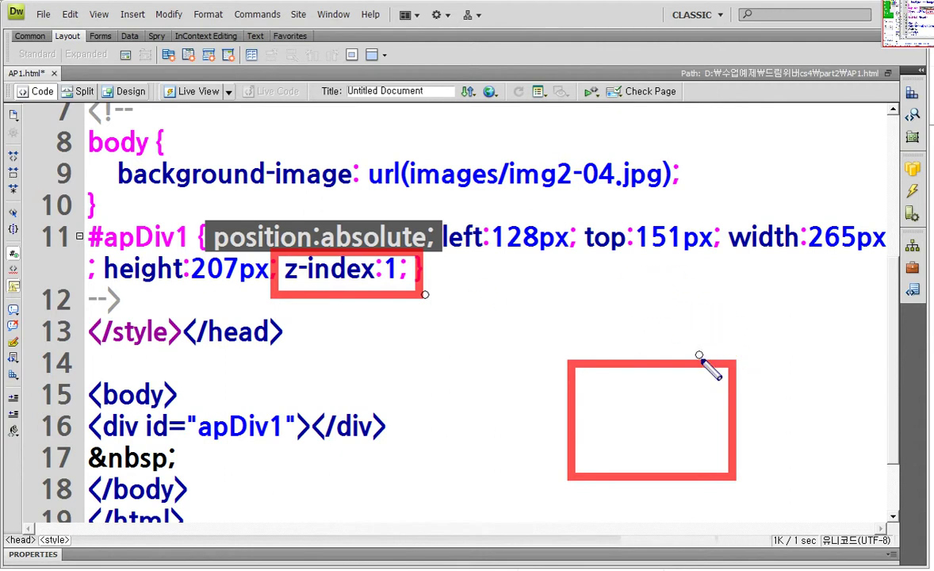
left_click_drag(212, 223, 719, 268)
mouse_move(646, 295)
left_mouse_down()
mouse_move(790, 394)
mouse_move(801, 425)
left_mouse_up()
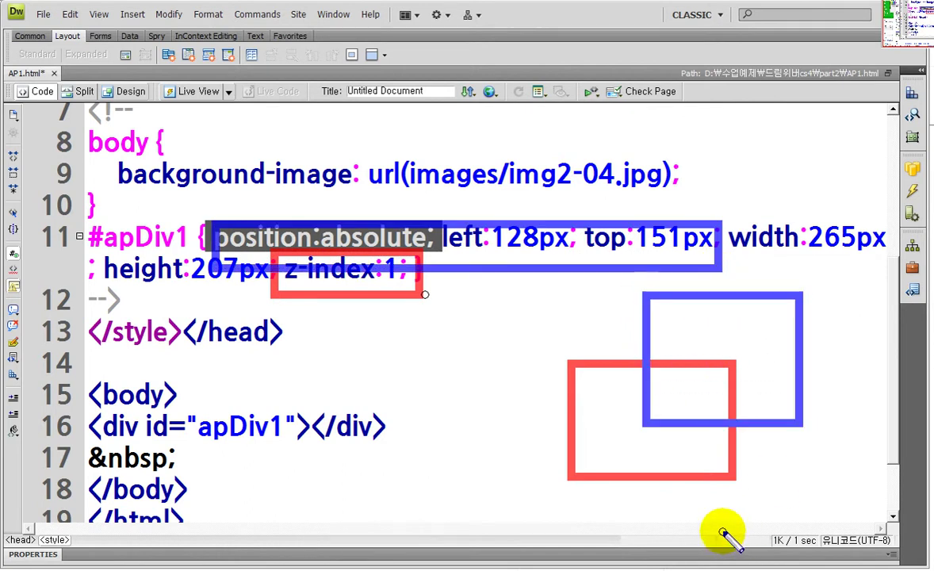
left_click_drag(645, 295, 805, 430)
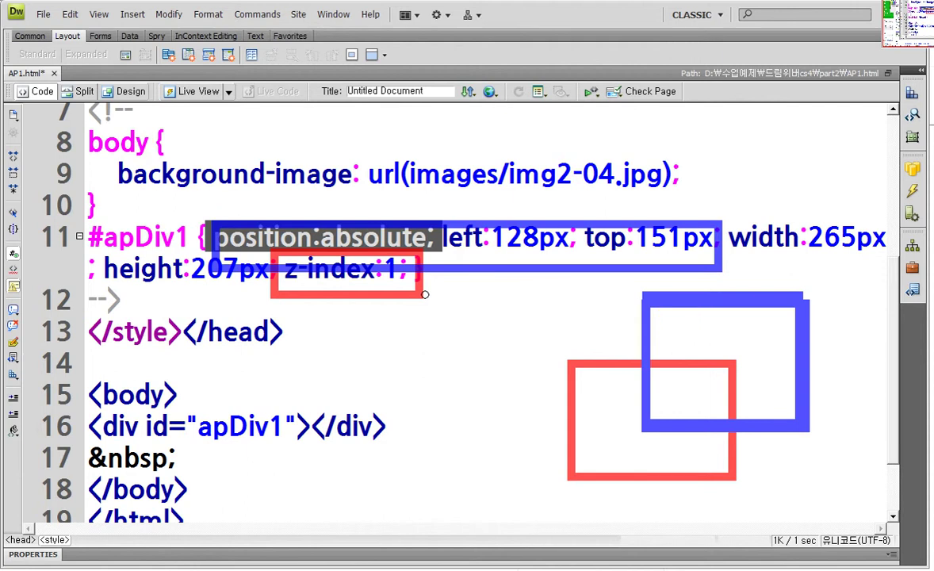
left_click_drag(656, 358, 737, 418)
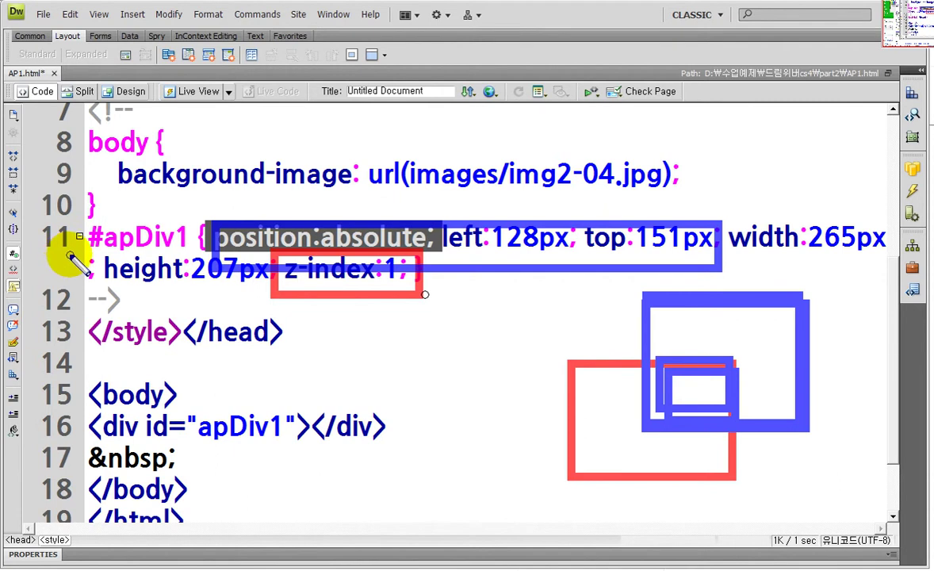
key("Escape")
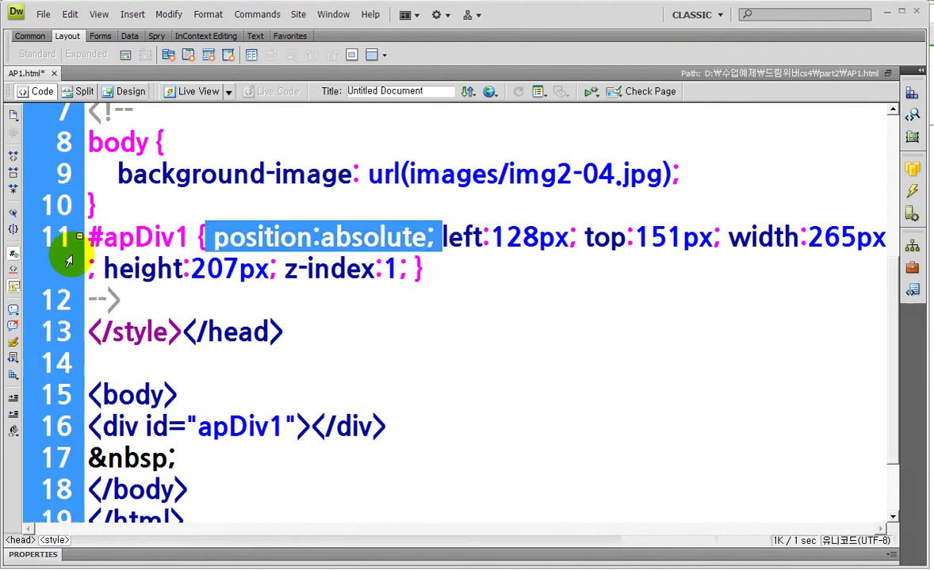
Step: Return to the visual layout and move the div slightly down and to the right, with the text cursor placed inside it
left_click(125, 91)
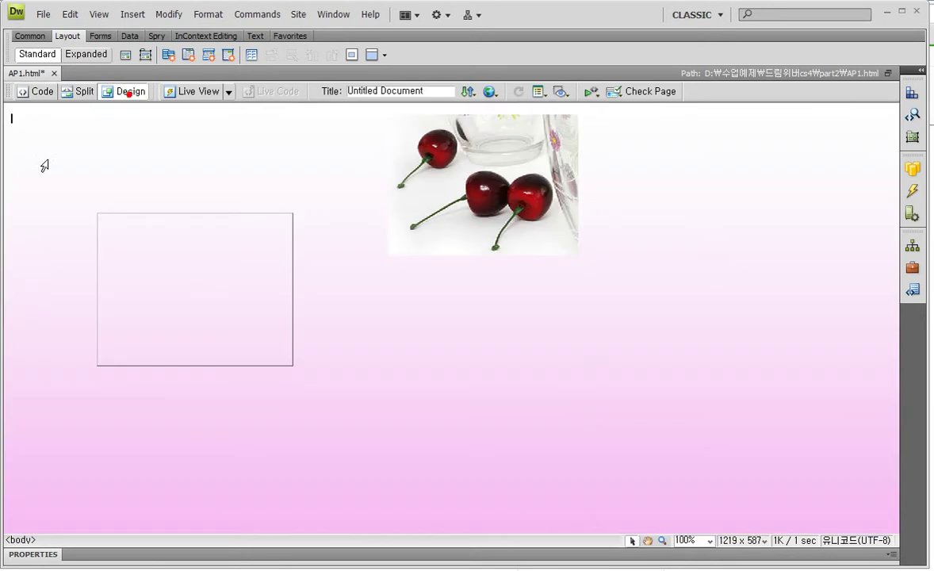
left_click(222, 289)
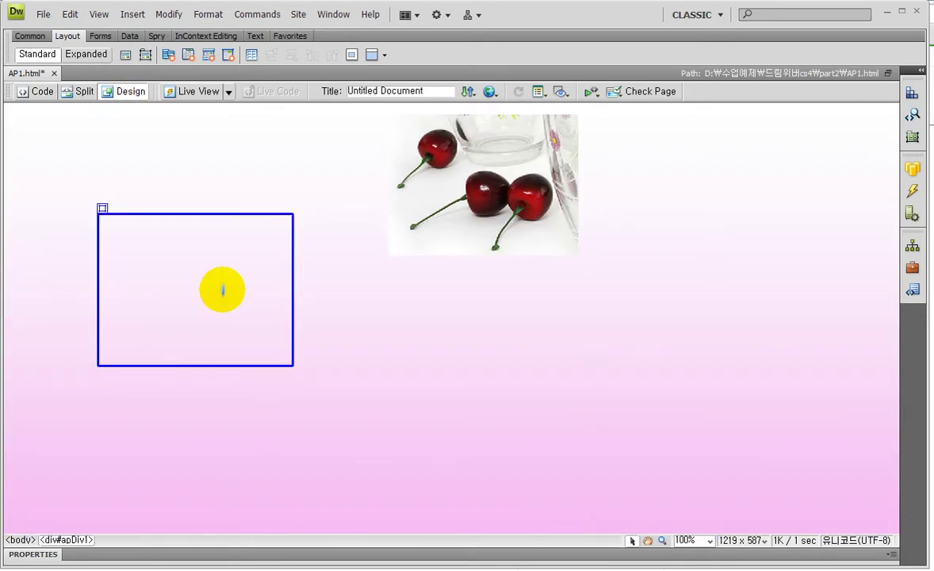
left_click(223, 289)
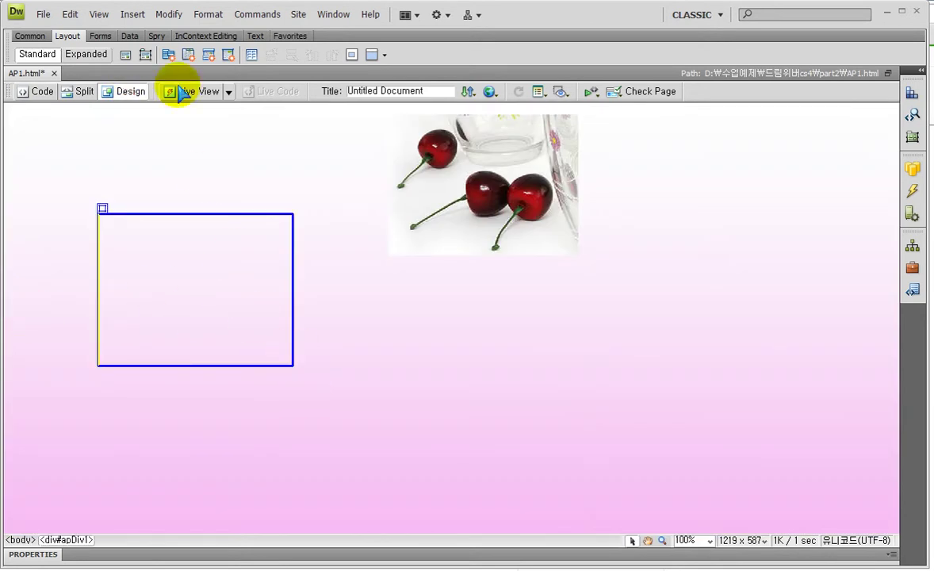
left_click_drag(291, 365, 316, 388)
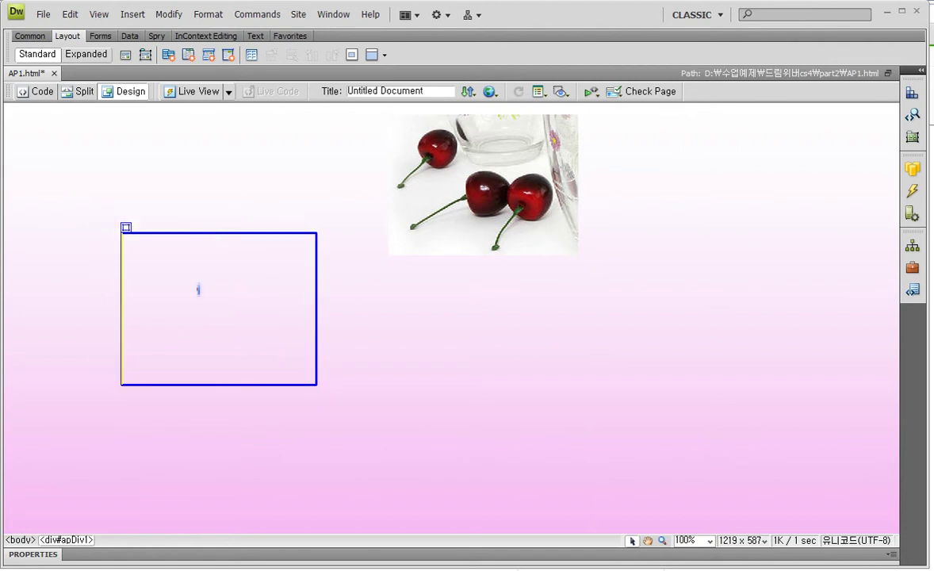
Step: Start inserting an image into the div, and show the files of the images folder as thumbnails
left_click(25, 36)
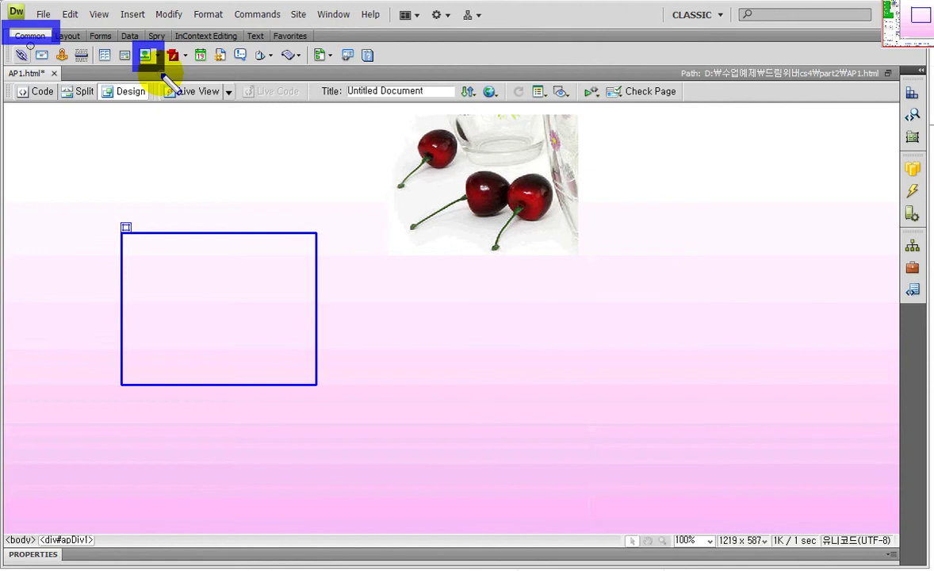
left_click(145, 55)
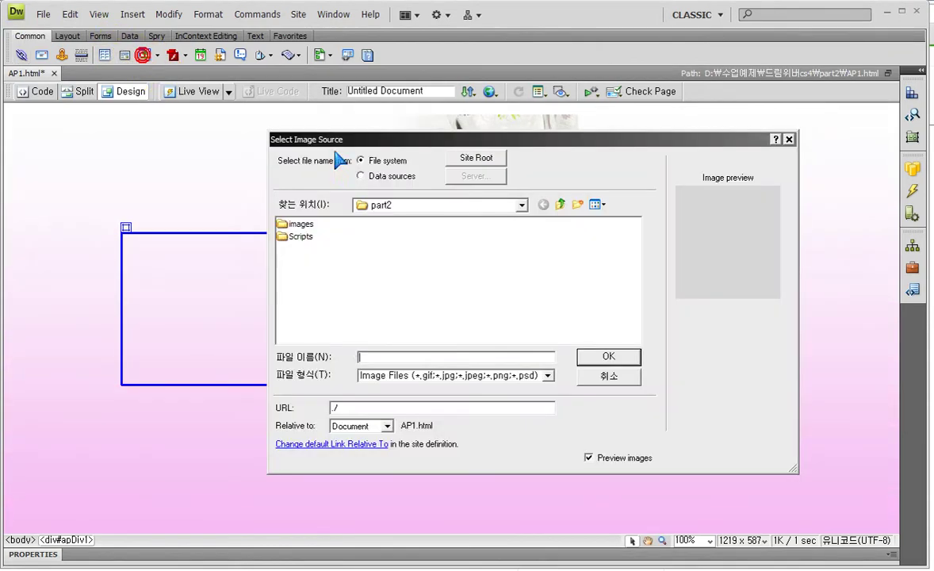
double_click(287, 225)
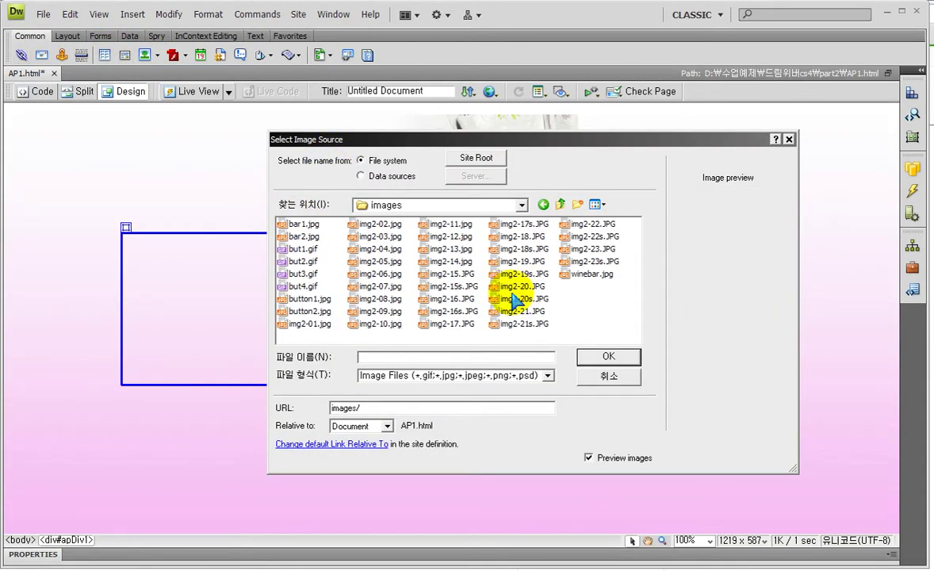
left_click(595, 204)
left_click(622, 217)
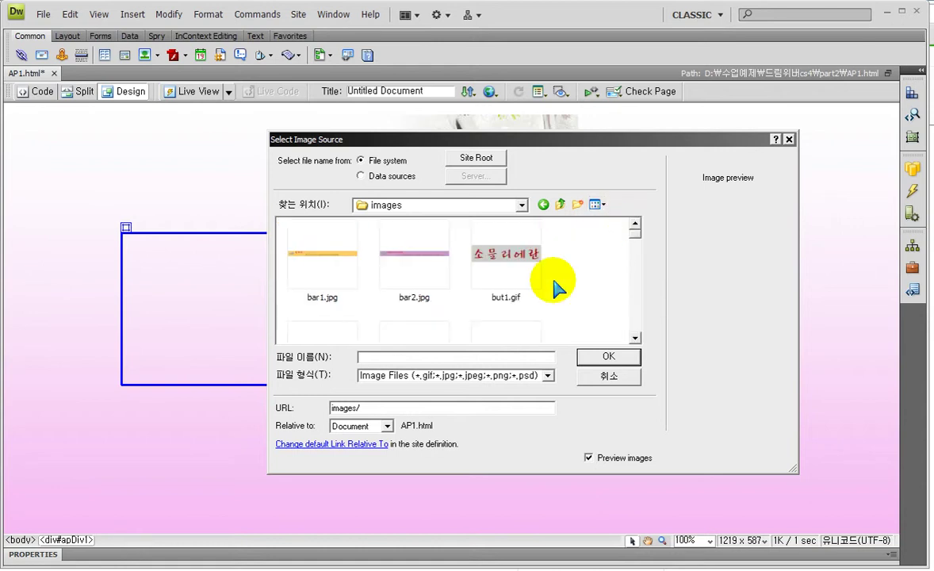
Step: Insert img2-08.jpg into the div with the alternate text 빨간자동차
scroll(610, 278, "down", 5)
scroll(603, 273, "down", 3)
left_click(428, 290)
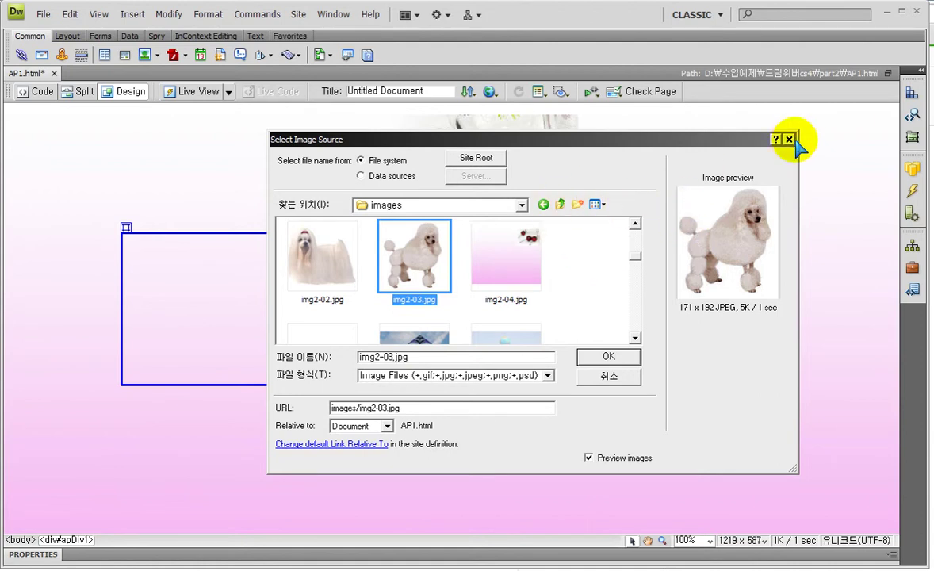
left_click_drag(633, 257, 632, 267)
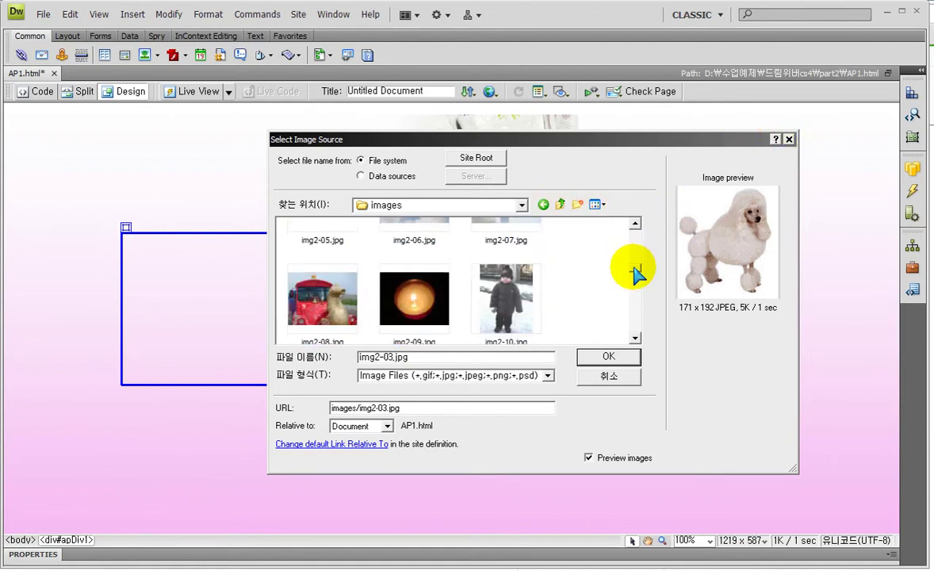
left_click(349, 299)
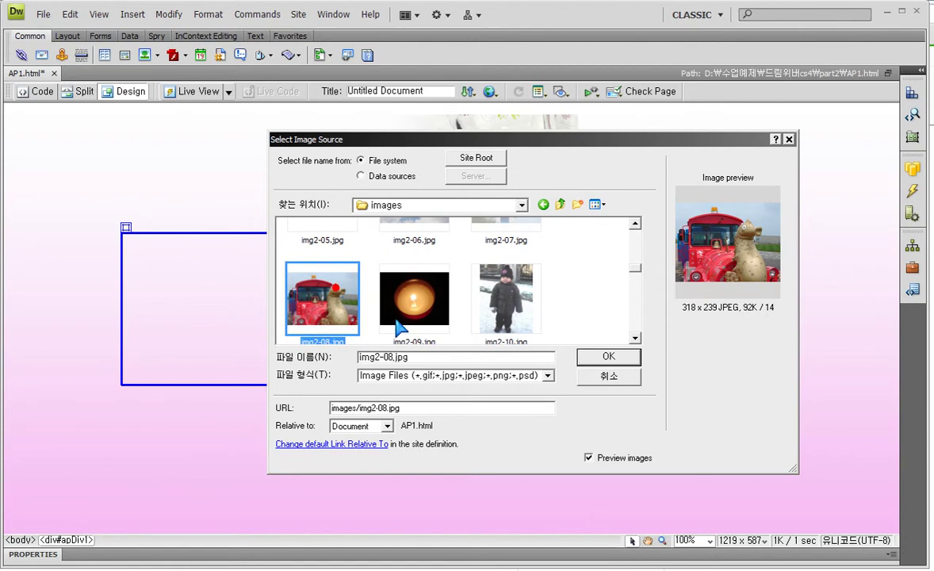
left_click(608, 358)
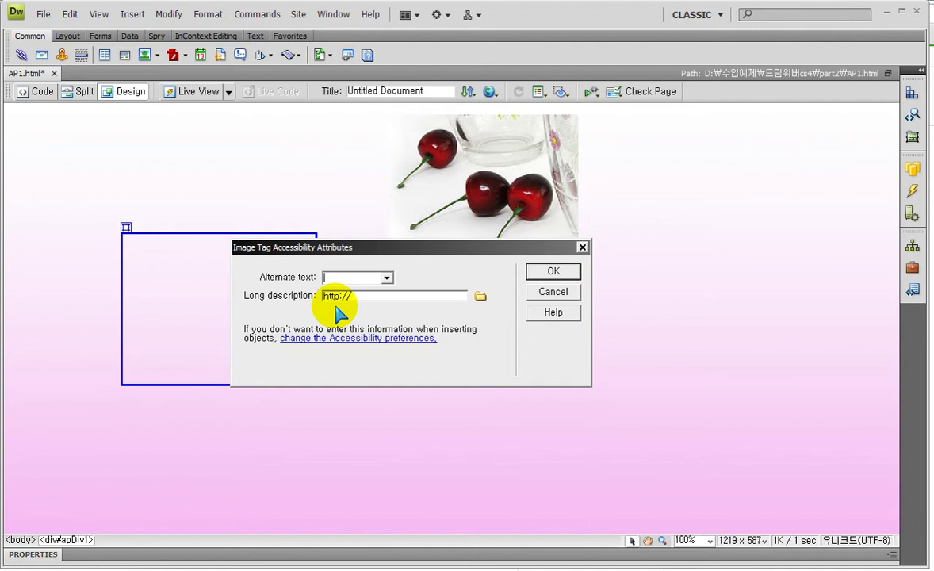
type("빨강자동채")
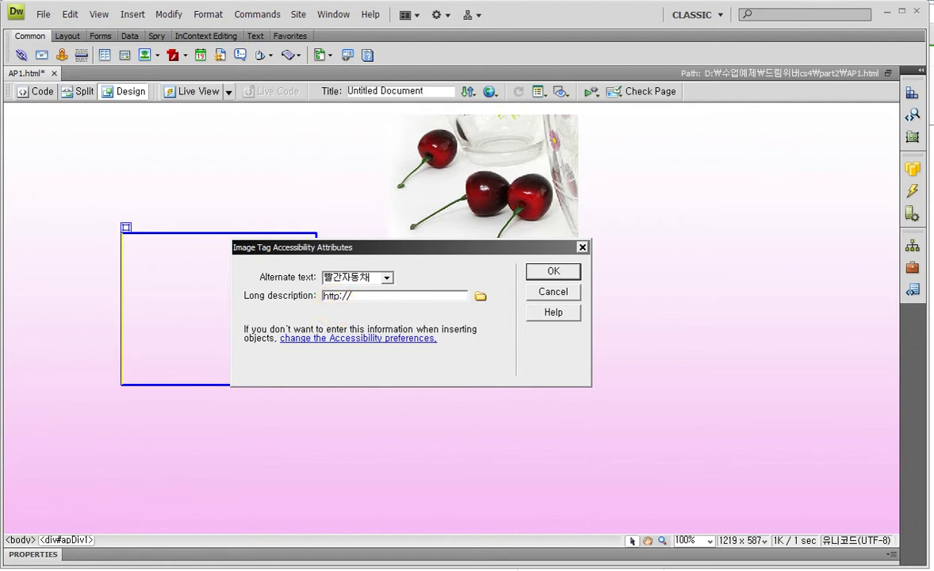
key("Return")
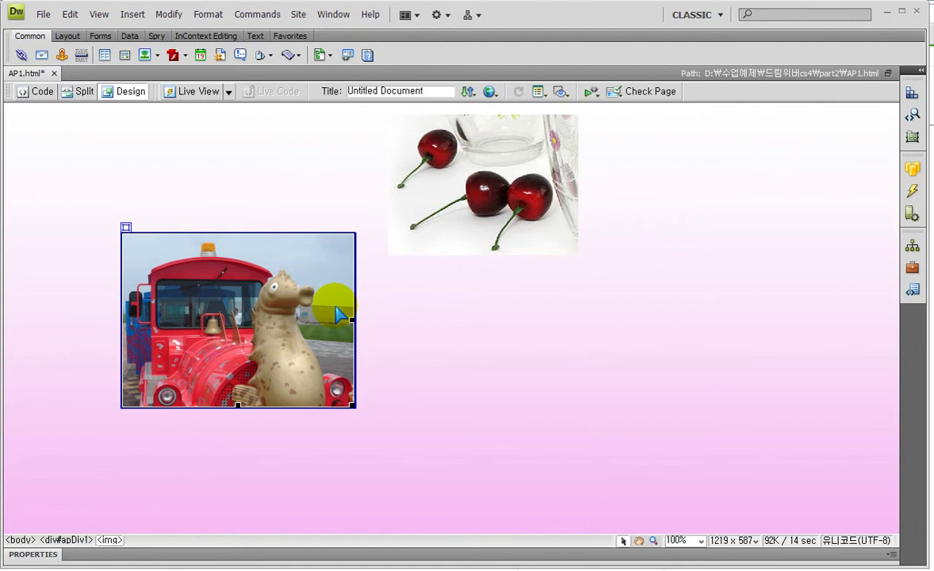
Step: Expand the property inspector to review the inserted image's size, source and alternate text, then deselect the image and collapse the inspector
left_click(32, 554)
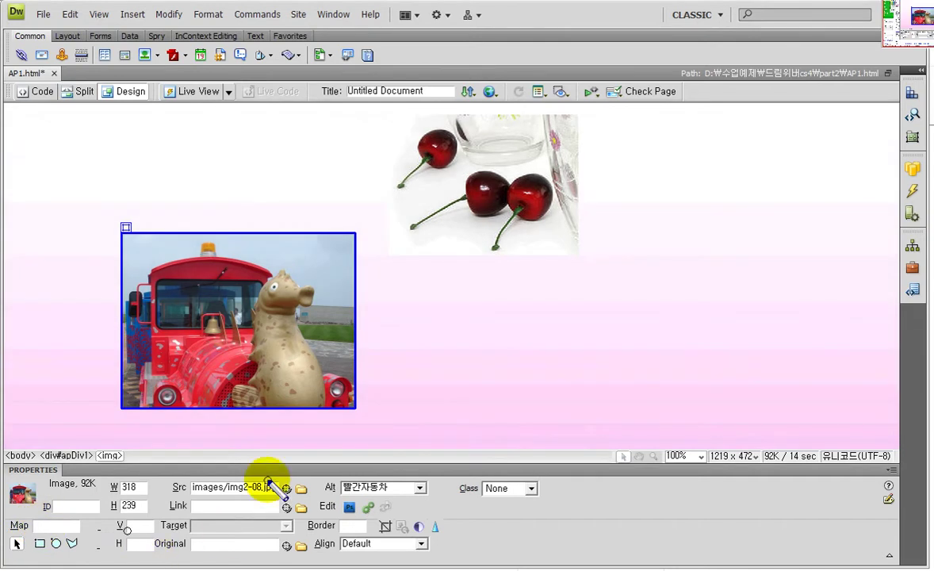
left_click_drag(300, 461, 439, 506)
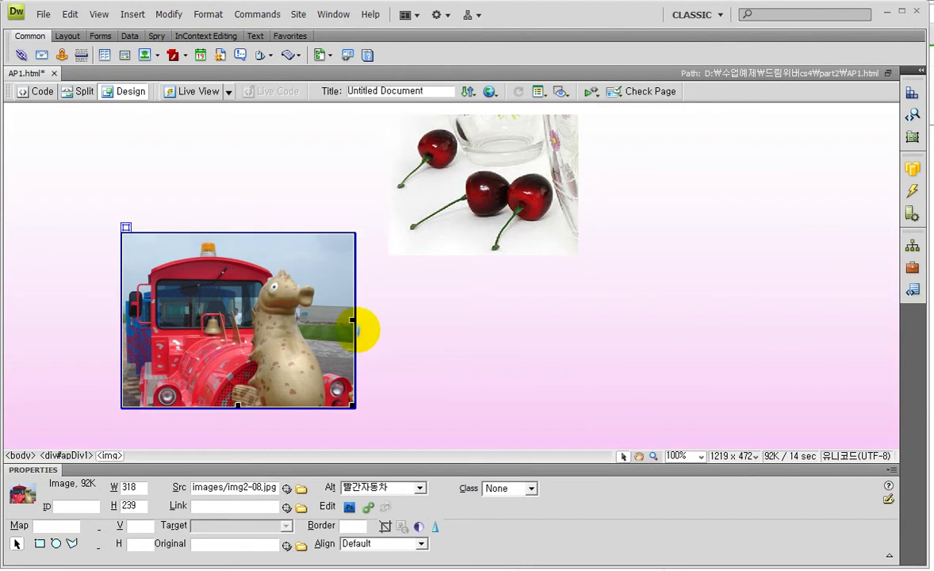
left_click(388, 351)
left_click(494, 388)
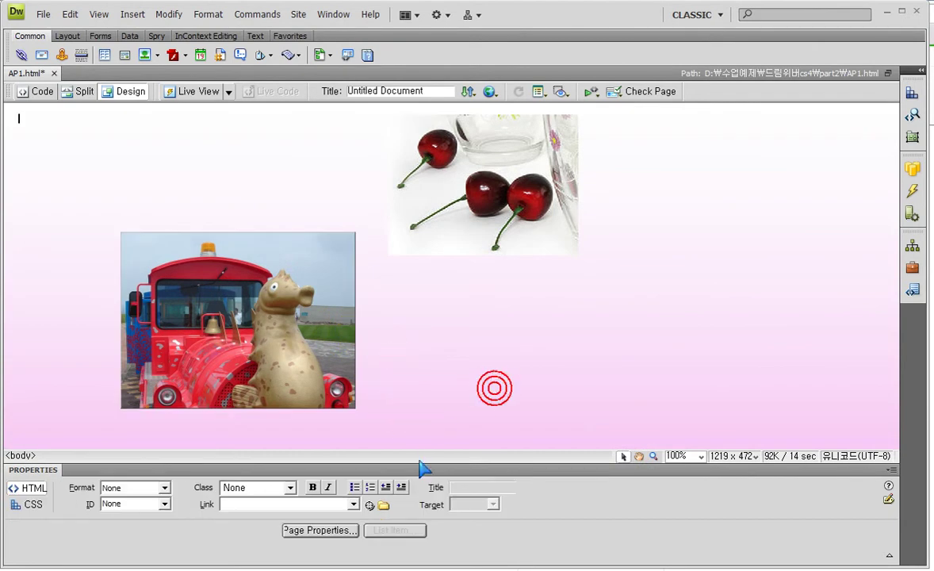
left_click(34, 469)
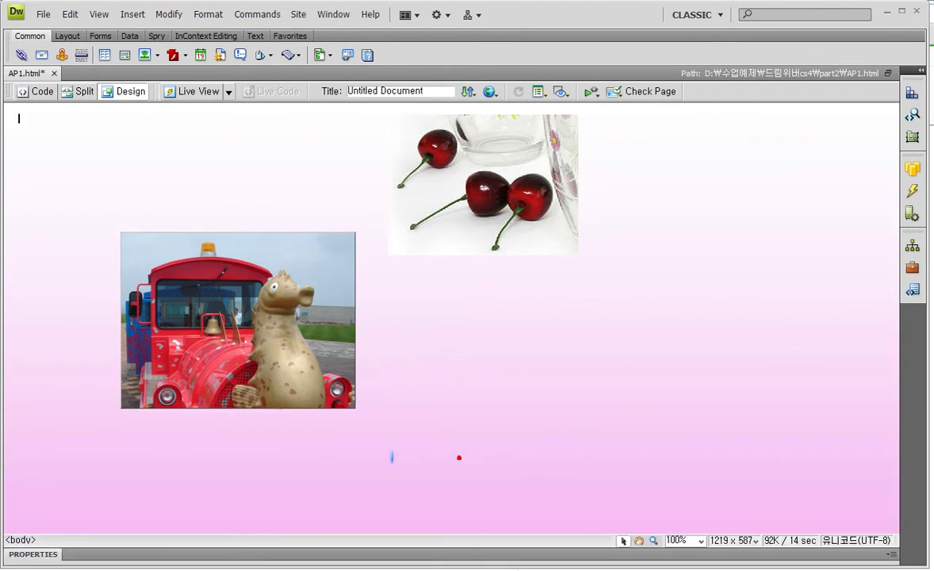
Step: Select the div holding the red train image and resize it from its lower-right corner to fit around the image
left_click_drag(354, 408, 355, 407)
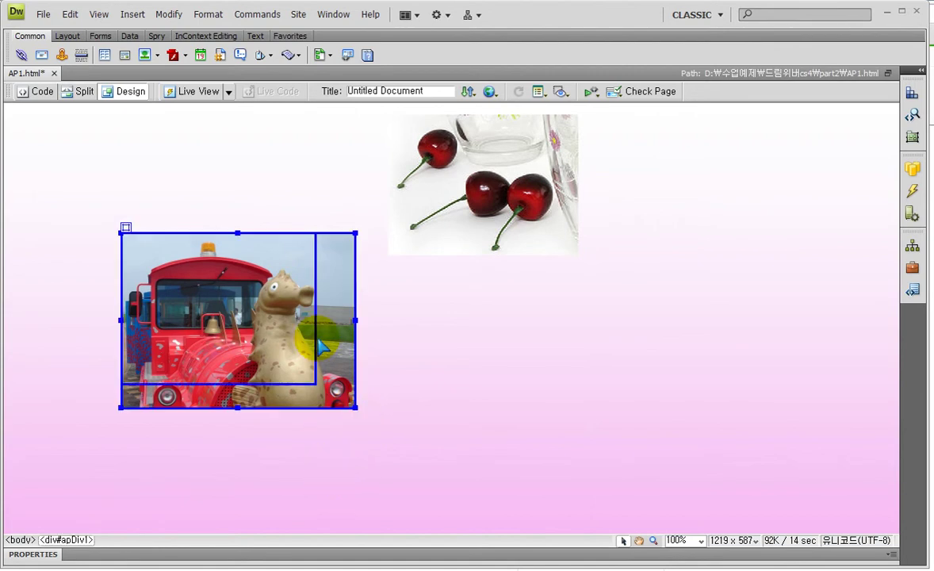
left_click(591, 406)
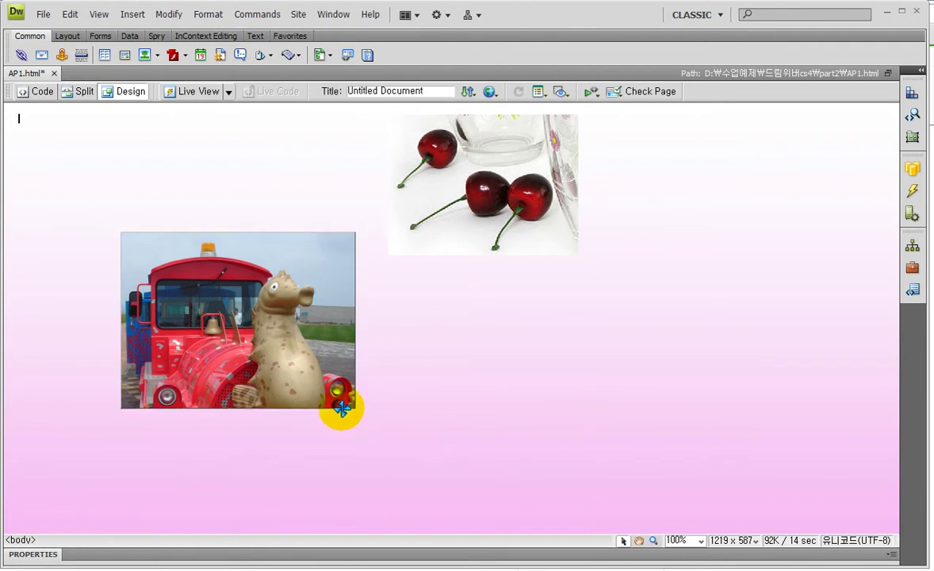
left_click(355, 406)
left_click(521, 407)
left_click(353, 408)
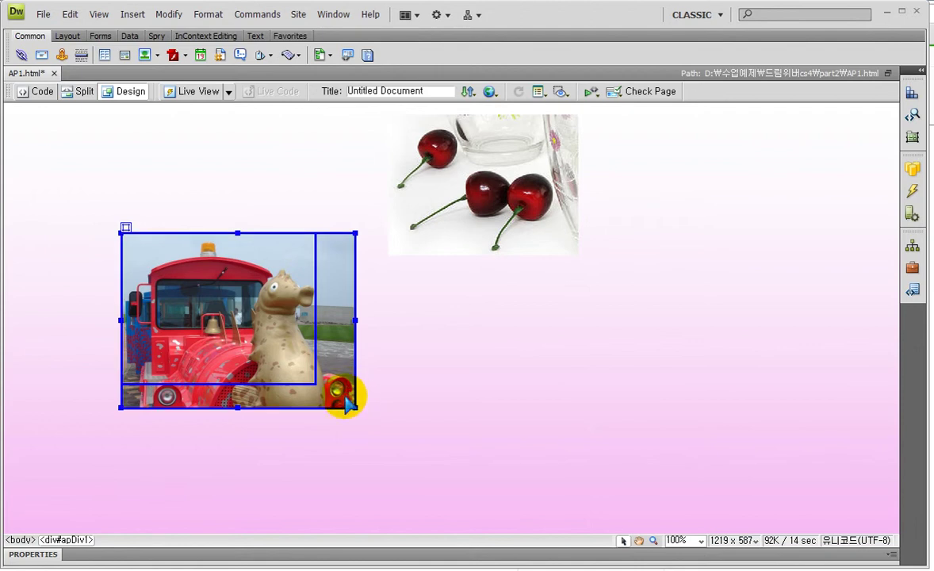
mouse_move(355, 408)
left_mouse_down()
mouse_move(481, 491)
mouse_move(360, 441)
mouse_move(357, 407)
left_mouse_up()
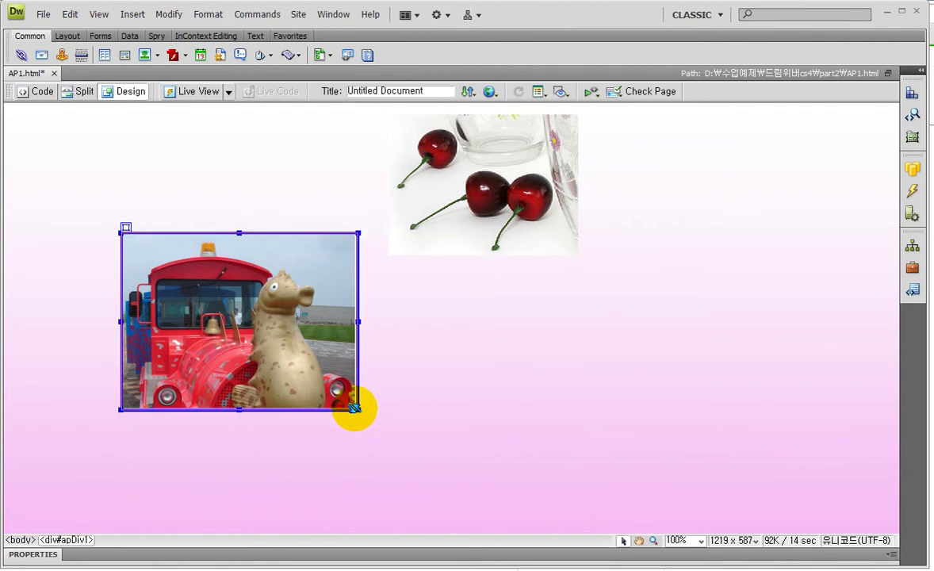
mouse_move(354, 408)
left_mouse_down()
mouse_move(461, 475)
mouse_move(371, 436)
mouse_move(354, 409)
left_mouse_up()
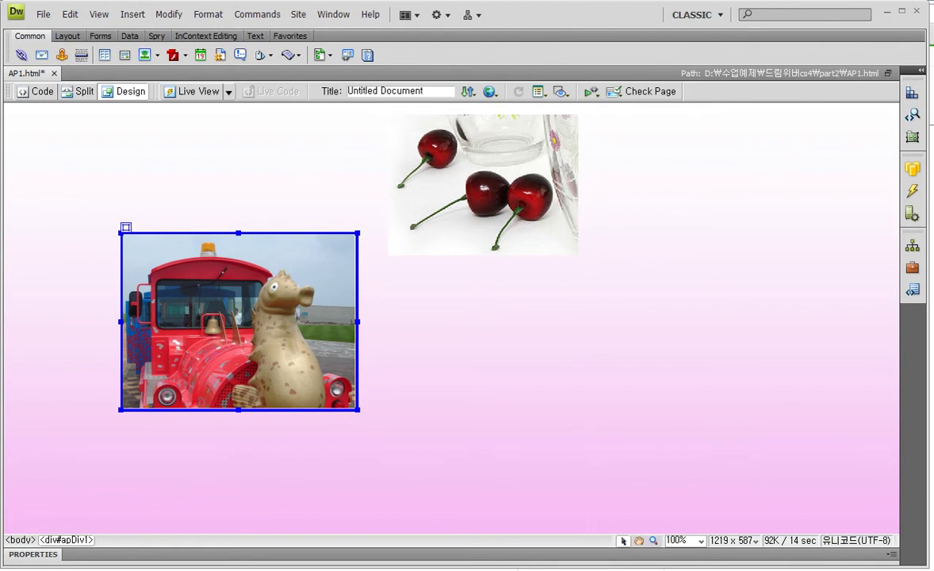
Step: Draw a second AP div that overlaps the lower-right part of the red train image
left_click(67, 36)
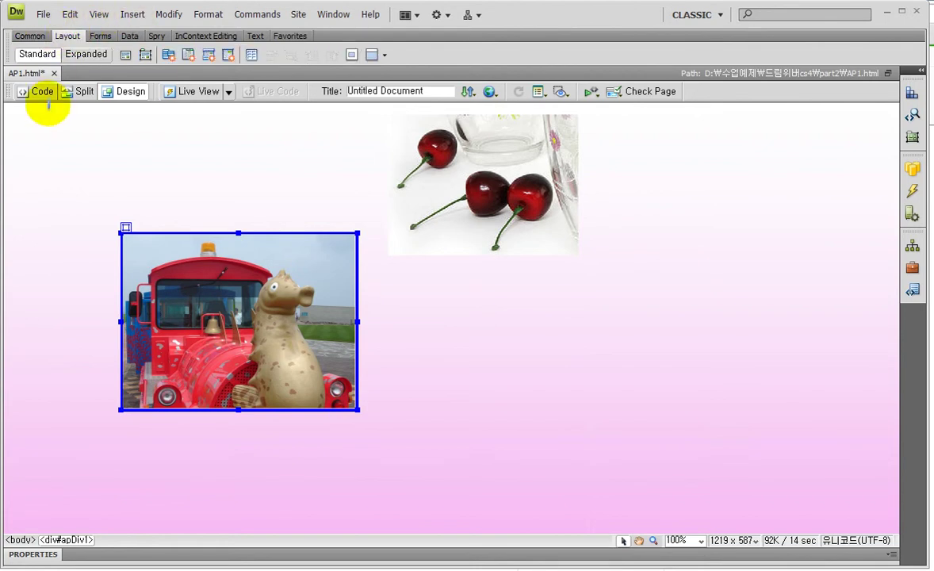
left_click(145, 54)
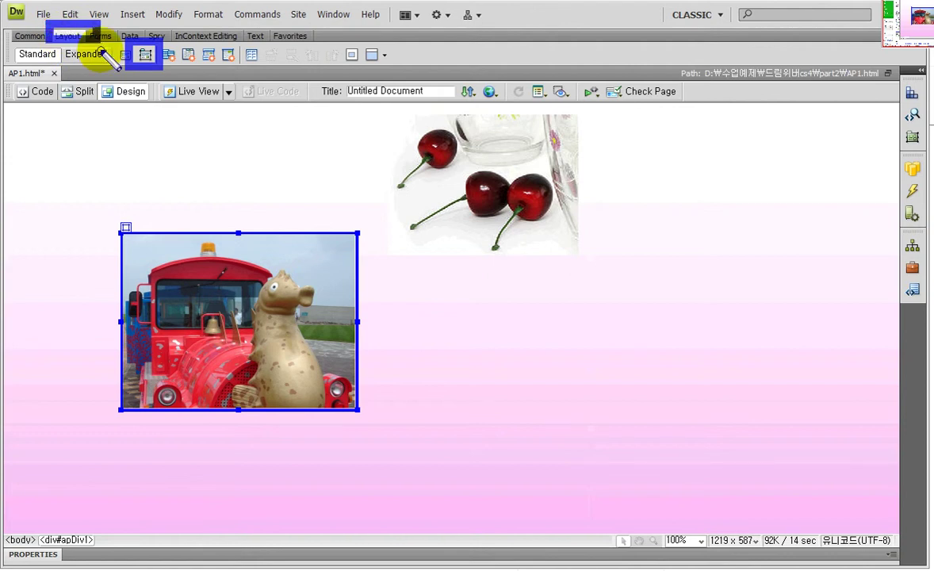
left_click(144, 54)
left_click_drag(280, 297, 545, 503)
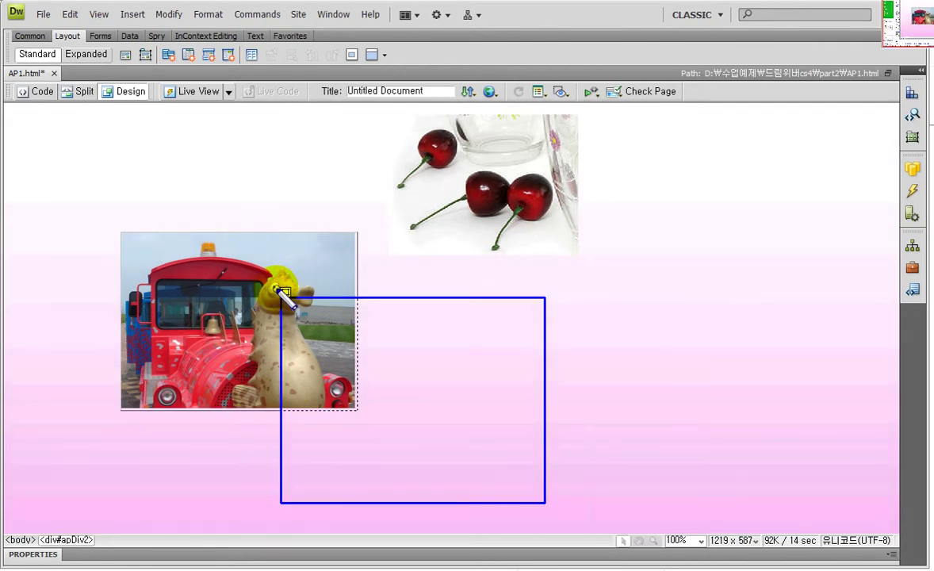
left_click_drag(273, 292, 543, 501)
key("Escape")
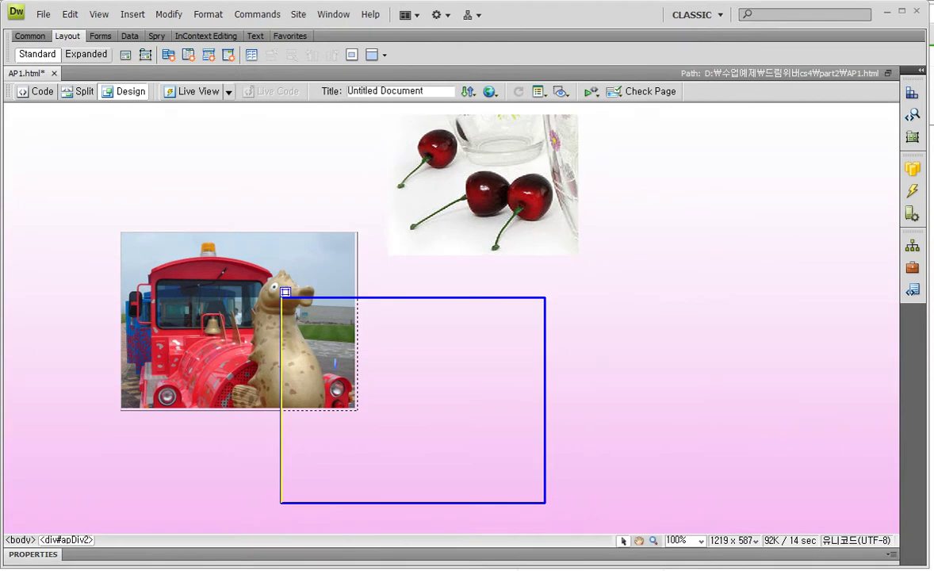
Step: Start inserting an image into the second div, with the images folder shown as thumbnails
left_click(30, 35)
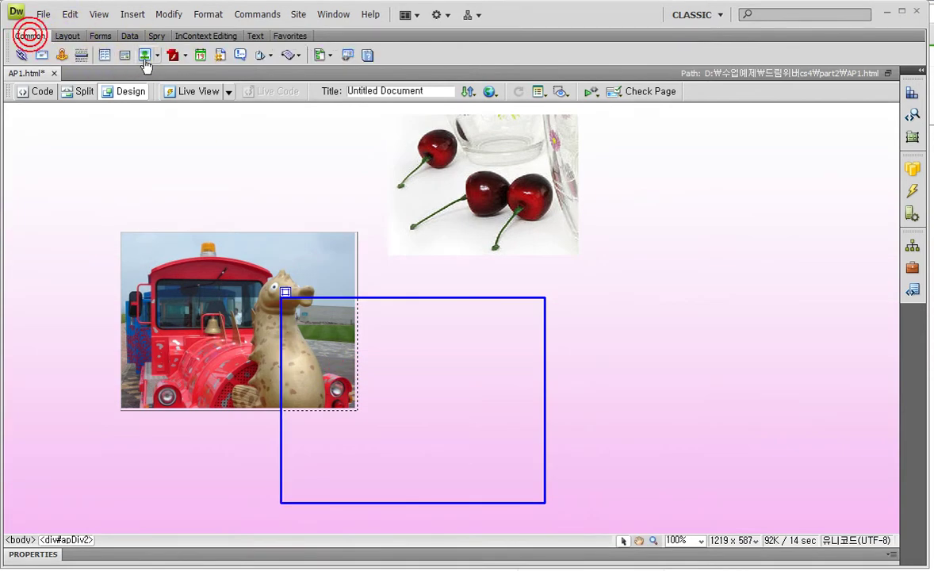
left_click(144, 55)
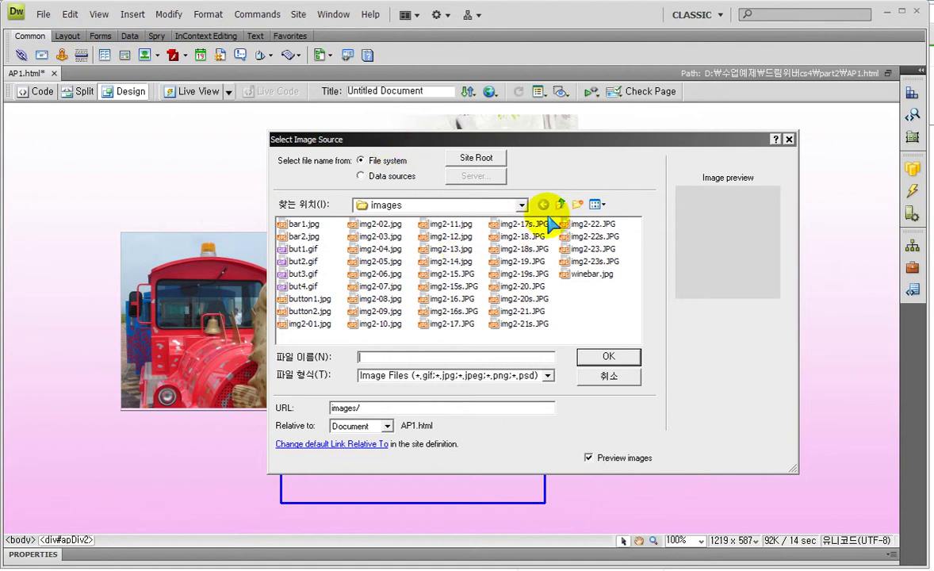
left_click(597, 205)
left_click(634, 219)
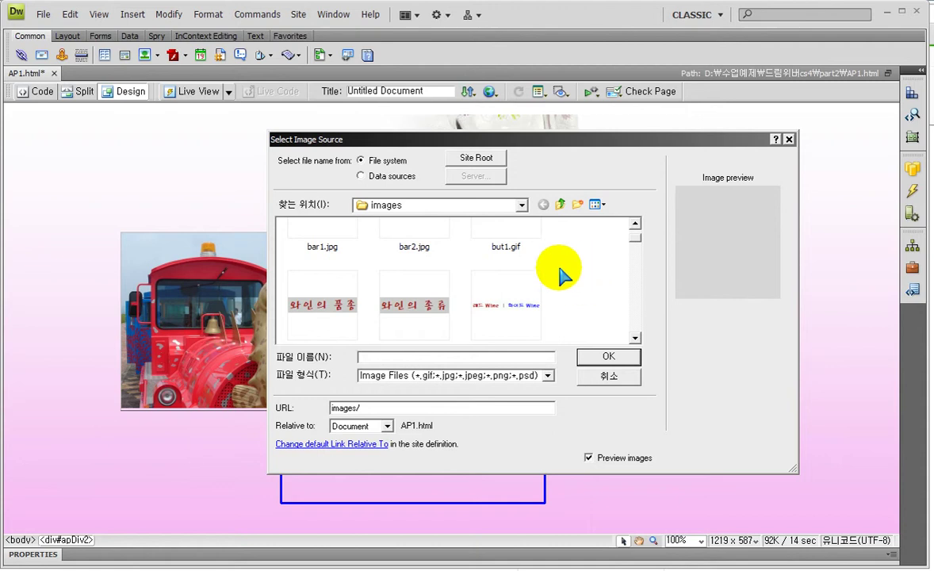
Step: Insert img2-11.jpg, the yellow building with the street lamp, into the second div
scroll(588, 274, "down", 10)
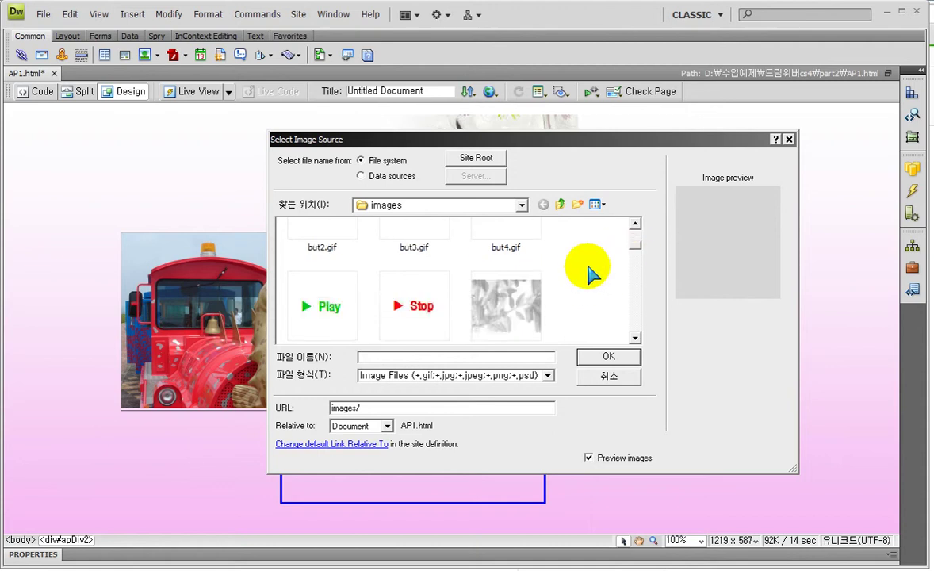
scroll(581, 278, "down", 3)
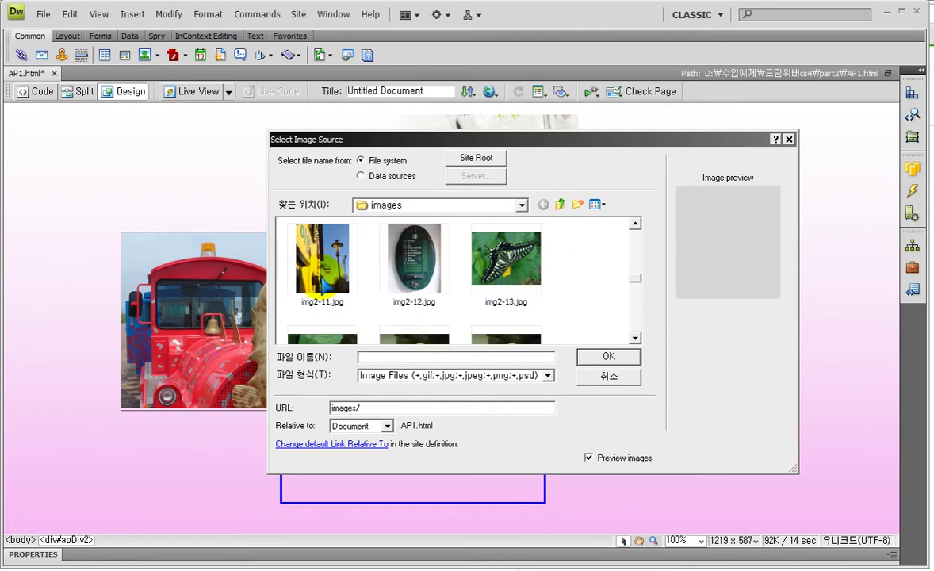
double_click(297, 248)
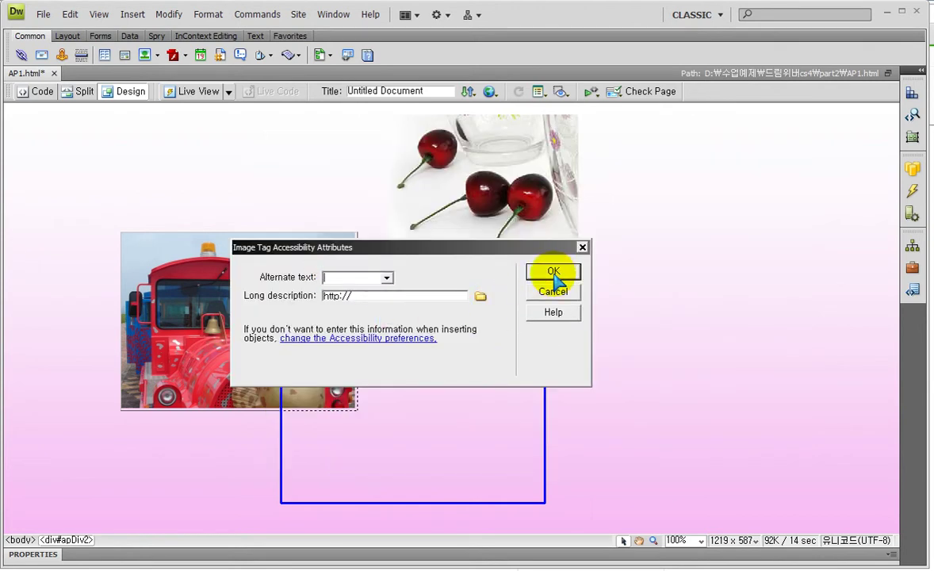
left_click(359, 279)
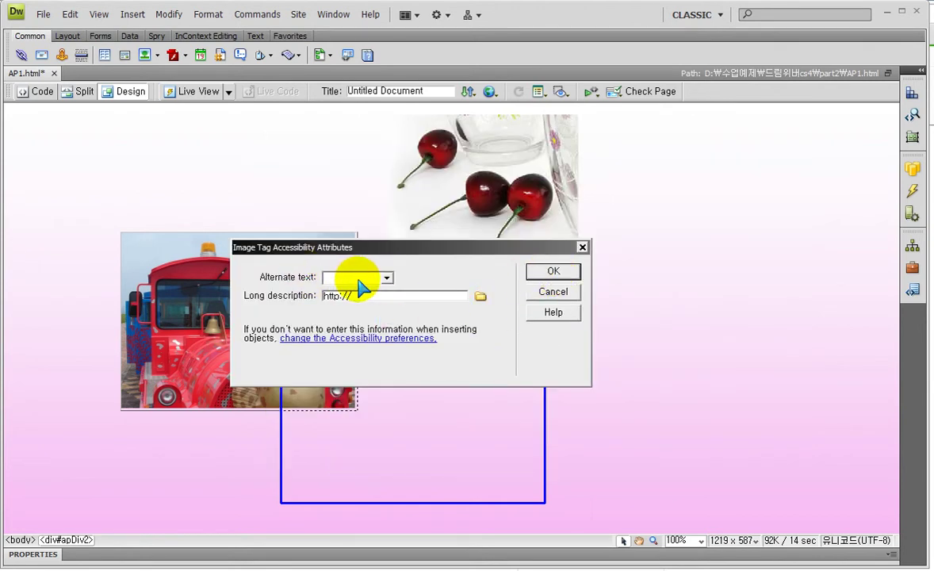
type("s")
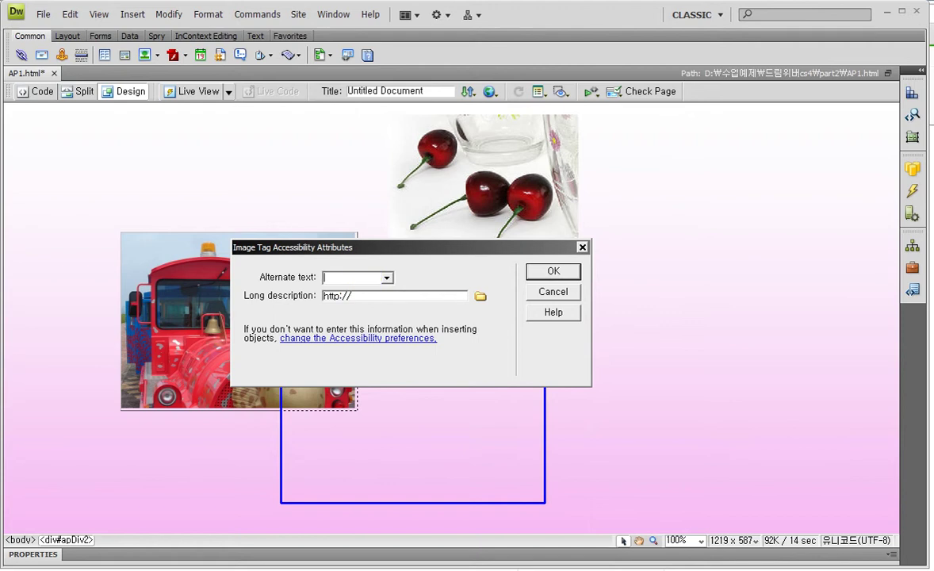
key("Return")
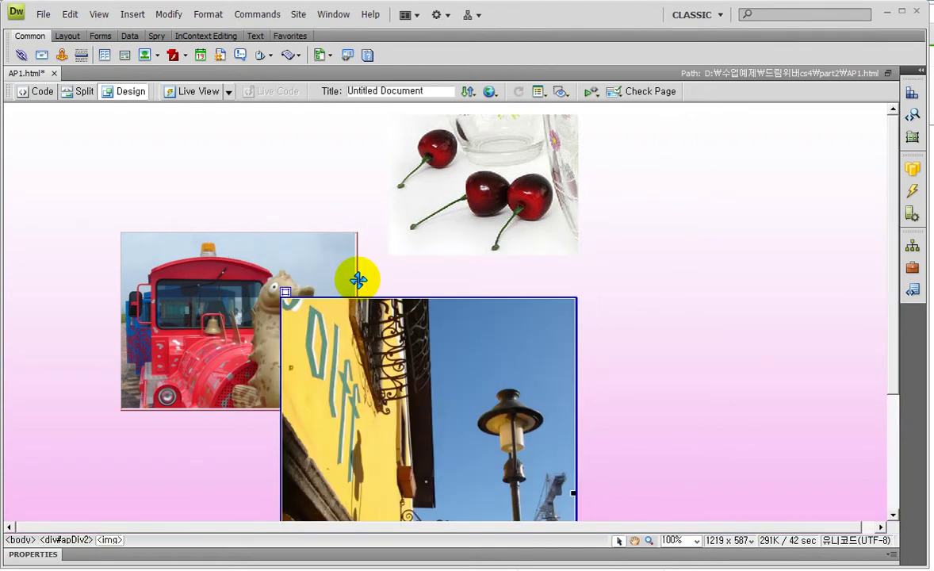
Step: Reduce the page view to 66% to see both overlapping divs and their images in full
key("ctrl+minus")
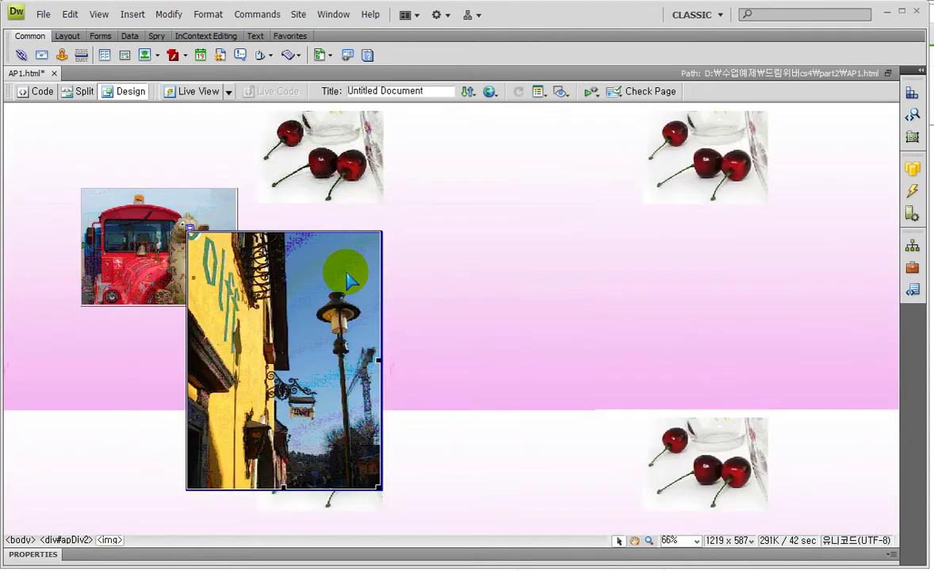
key("ctrl+minus")
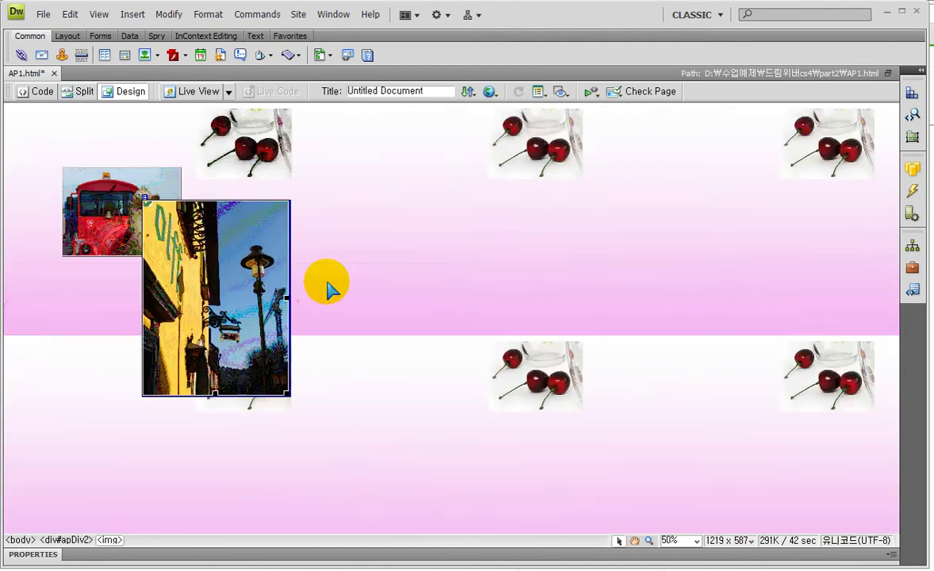
key("ctrl+equal")
key("ctrl+equal")
key("ctrl+equal")
key("ctrl+equal")
key("ctrl+minus")
key("ctrl+minus")
key("ctrl+minus")
key("ctrl+minus")
key("ctrl+minus")
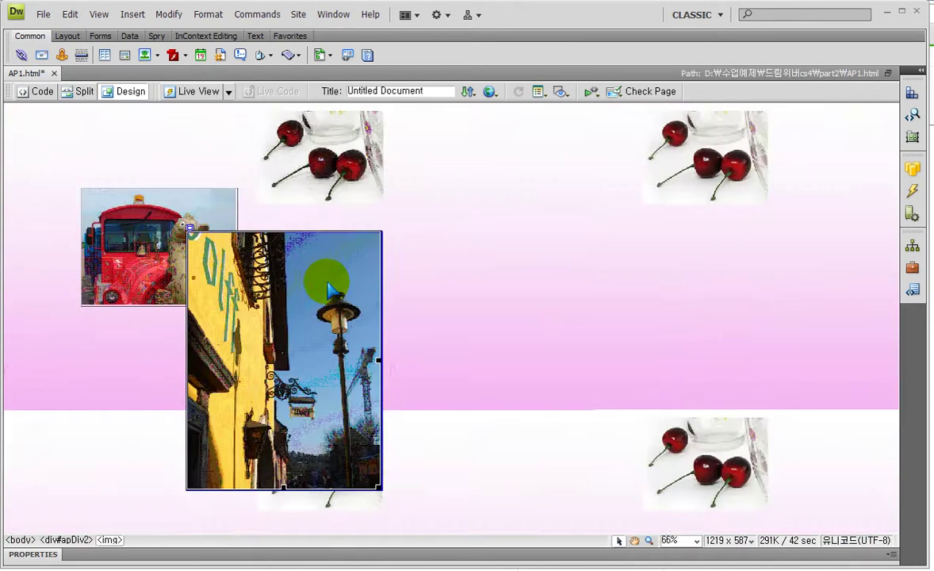
Step: Examine the overlapping train and building images at several page magnifications, finishing at 50%
key("ctrl+equal")
key("ctrl+equal")
key("ctrl+equal")
key("ctrl+equal")
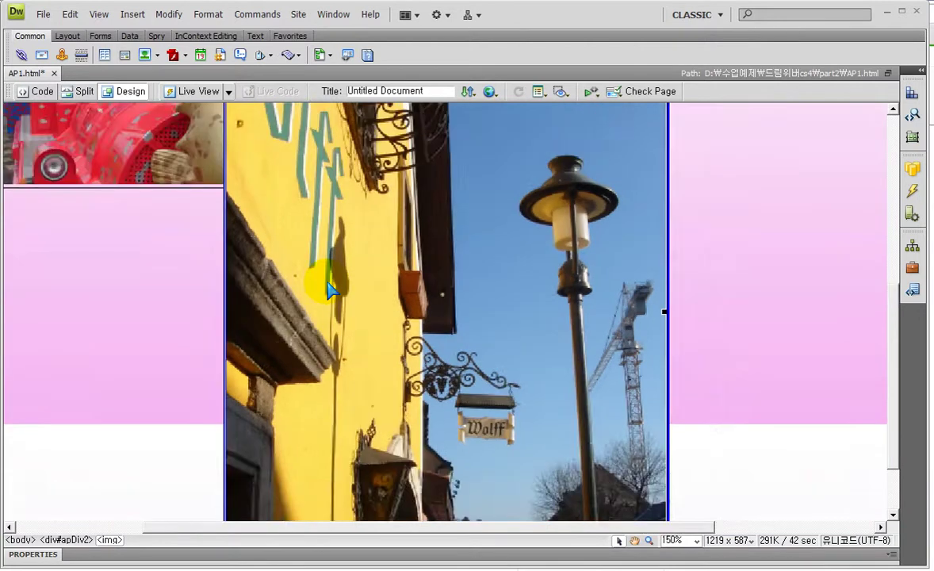
key("ctrl+minus")
key("ctrl+minus")
key("ctrl+minus")
key("ctrl+minus")
key("ctrl+minus")
key("ctrl+minus")
key("ctrl+minus")
key("ctrl+equal")
key("ctrl+equal")
key("ctrl+equal")
key("ctrl+equal")
key("ctrl+equal")
key("ctrl+equal")
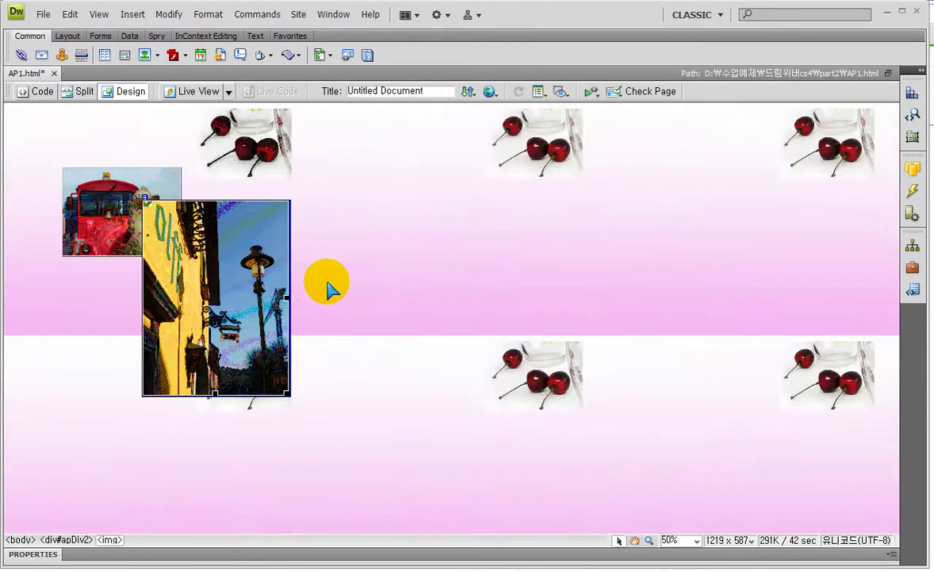
key("ctrl+minus")
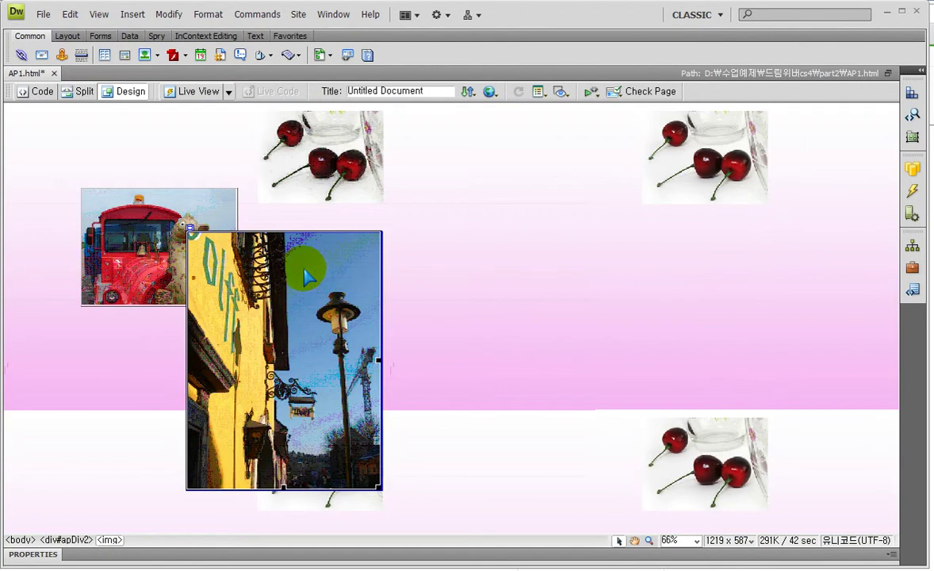
key("ctrl+minus")
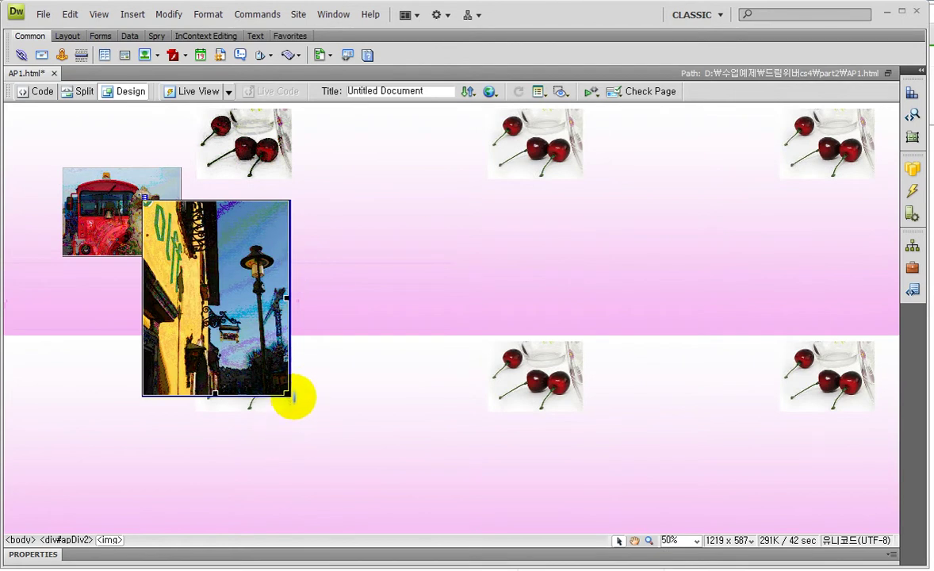
Step: Enlarge the second div slightly and move it down and to the right, clear of the red train image
left_click(293, 397)
left_click(405, 395)
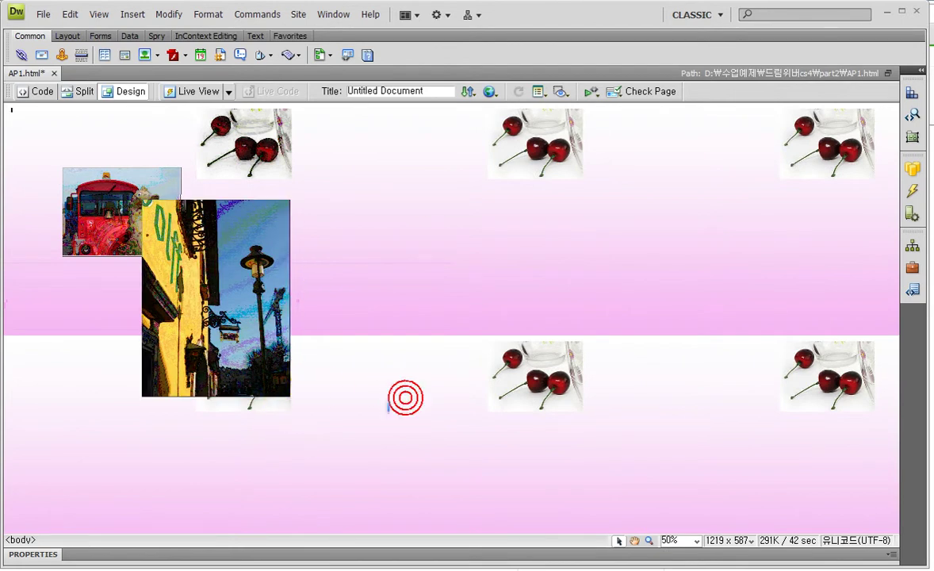
left_click(287, 396)
left_click(288, 394)
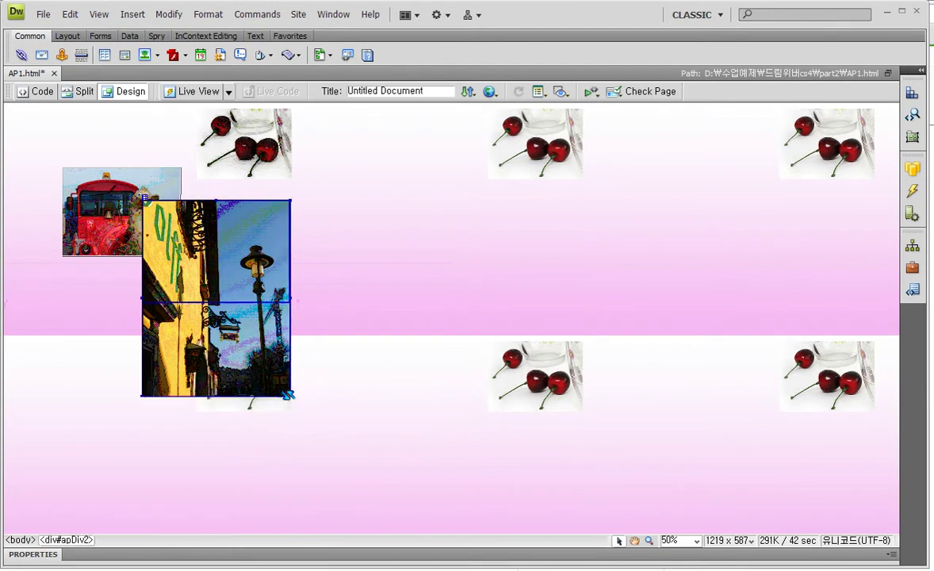
left_click(341, 400)
left_click_drag(290, 396, 394, 443)
left_click(293, 410)
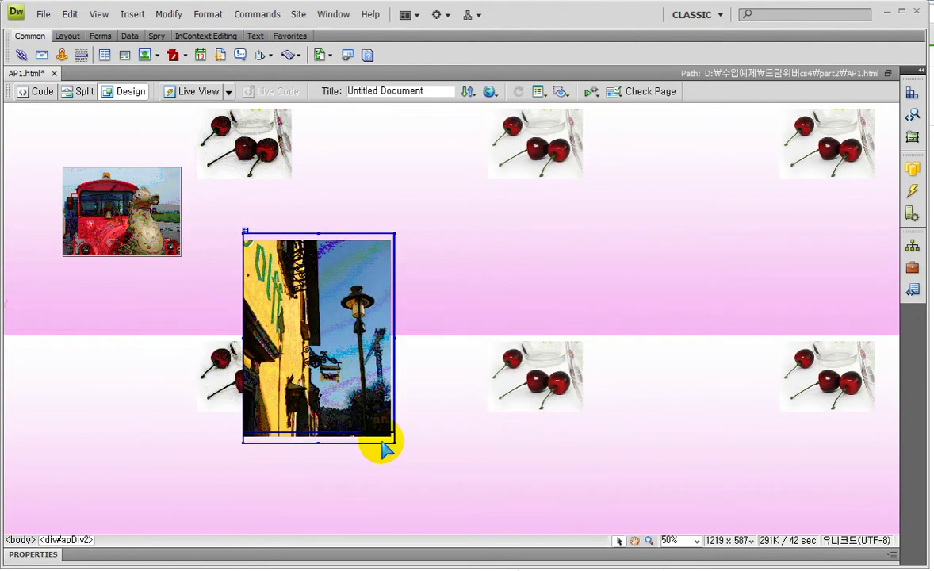
Step: Undo pulling the building image out of its div, and move the second div back over the train's lower-right part
left_click_drag(225, 273, 236, 218)
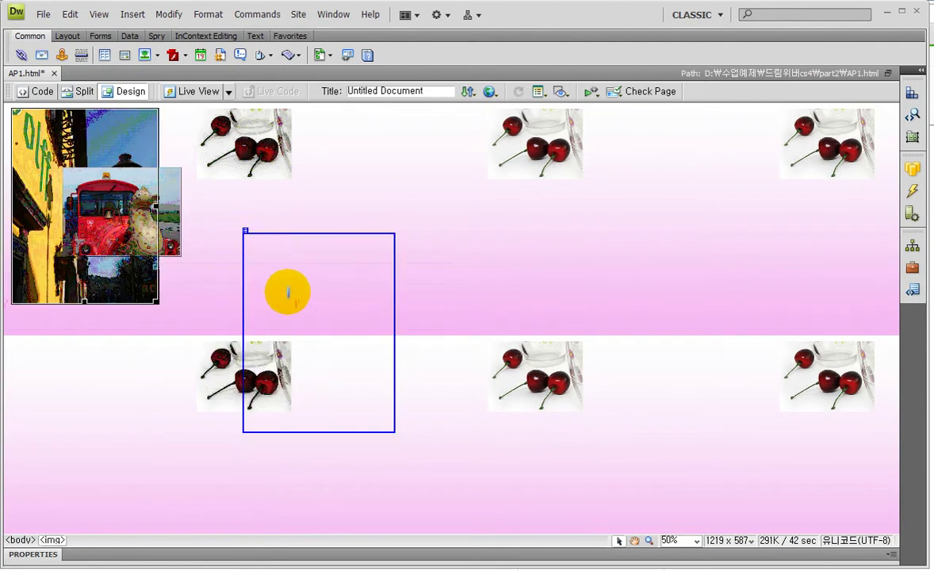
key("ctrl+z")
left_click_drag(244, 290, 139, 266)
left_click(290, 420)
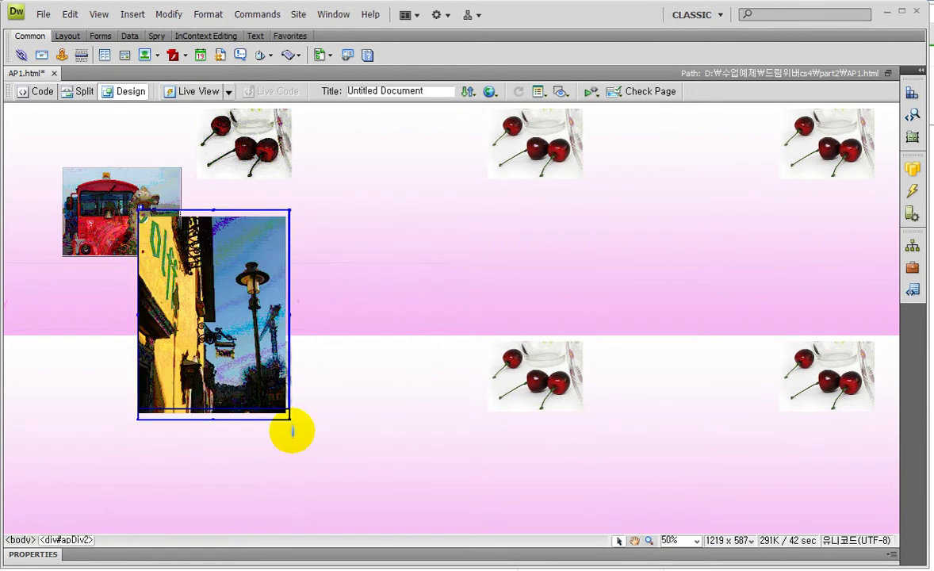
Step: Widen the second div so that a narrow margin remains to the right of the building image
mouse_move(289, 418)
left_mouse_down()
mouse_move(371, 458)
mouse_move(285, 425)
mouse_move(292, 417)
left_mouse_up()
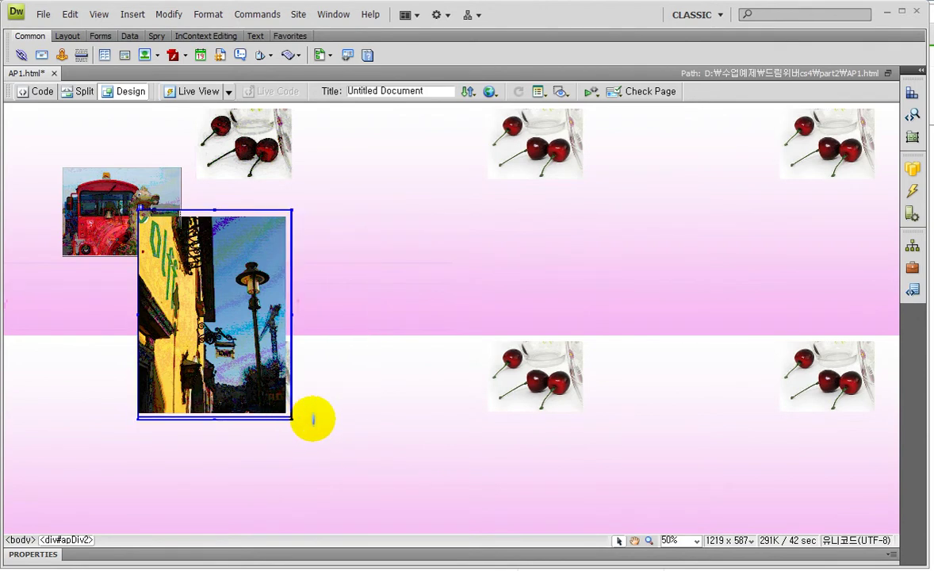
key("ctrl+equal")
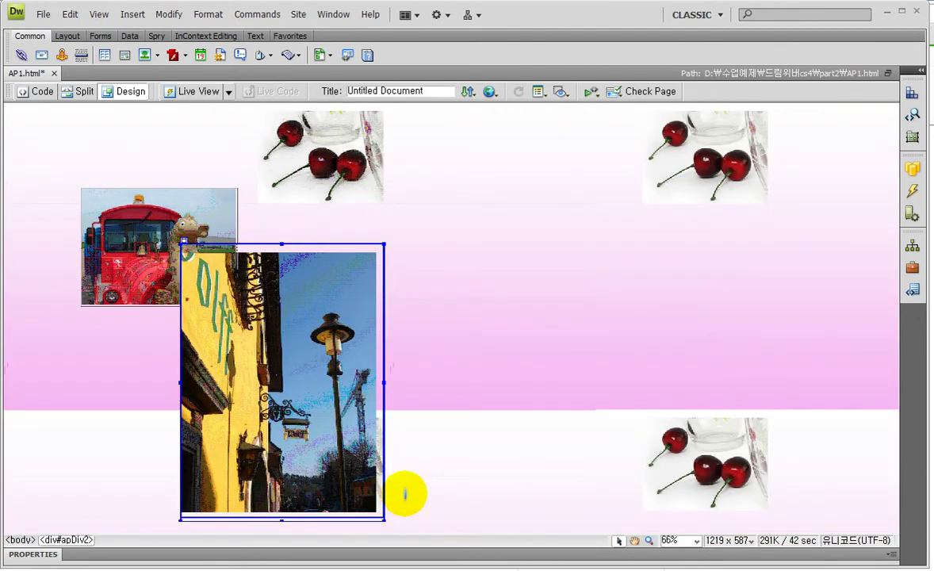
left_click_drag(385, 518, 385, 521)
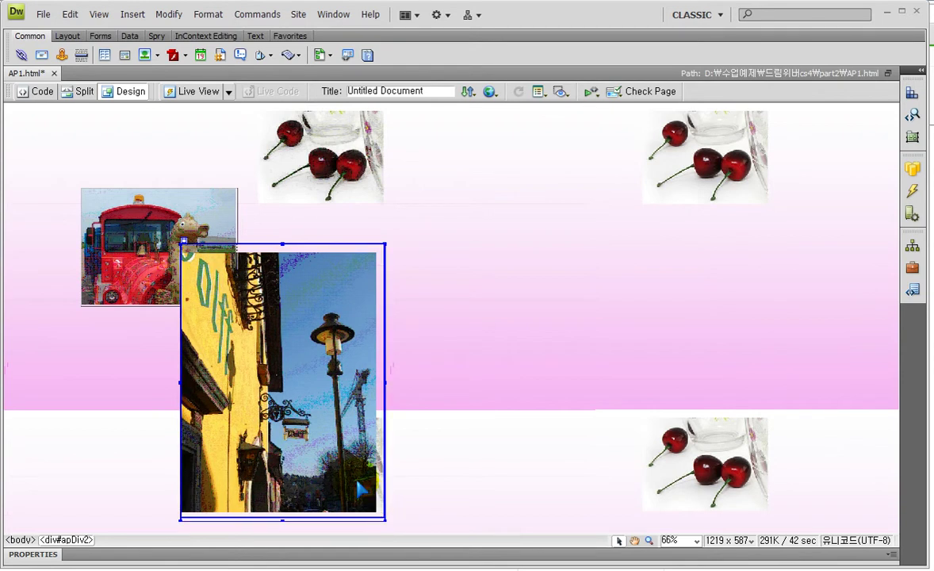
left_click(191, 247)
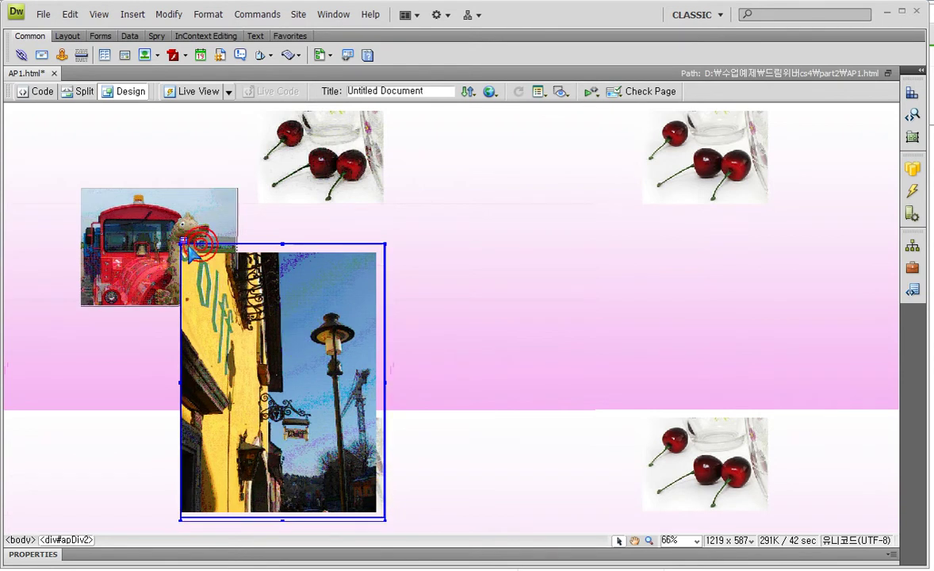
left_click(385, 520)
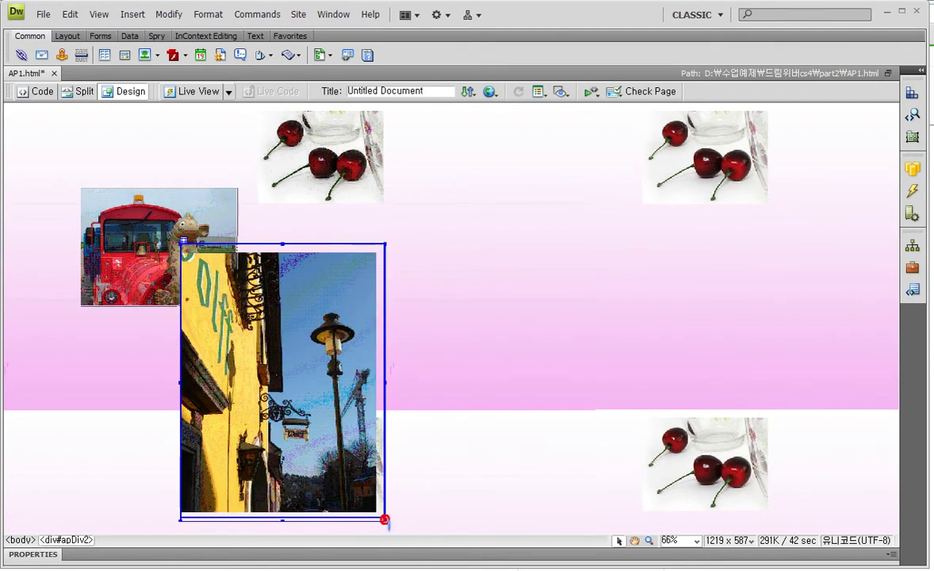
mouse_move(384, 519)
left_mouse_down()
mouse_move(411, 532)
mouse_move(381, 506)
mouse_move(394, 519)
left_mouse_up()
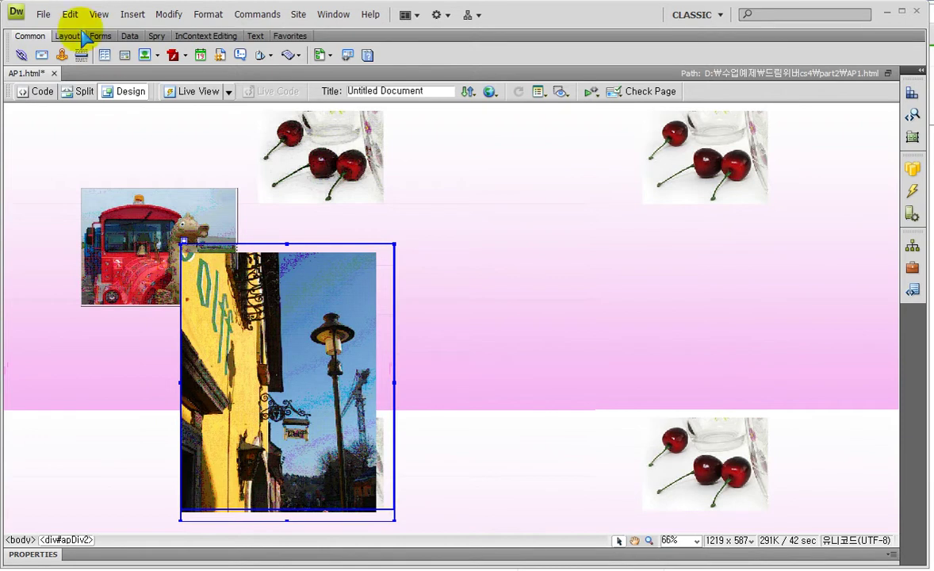
Step: Remove the h1 tags around the img2-11.jpg image inside apDiv2 in the page code
left_click(32, 91)
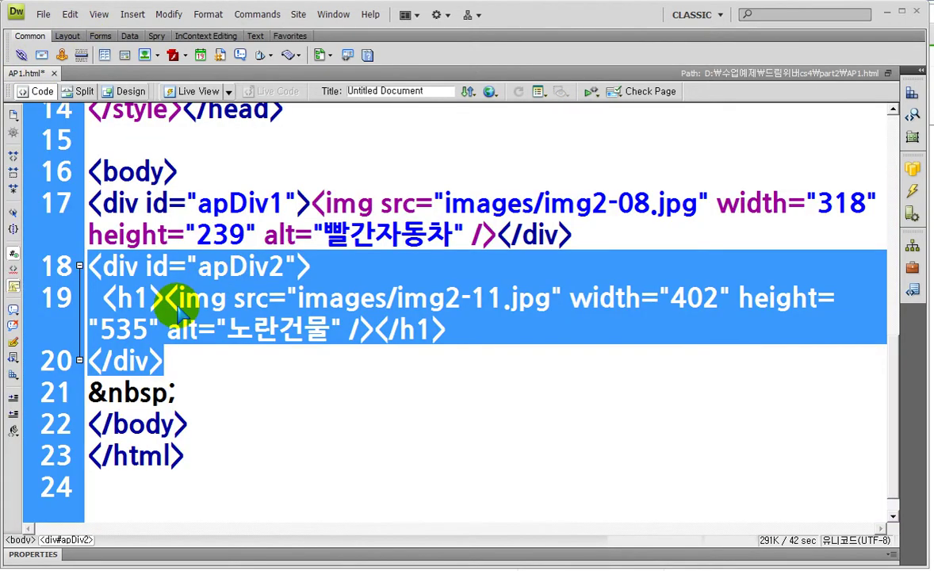
left_click_drag(161, 297, 62, 294)
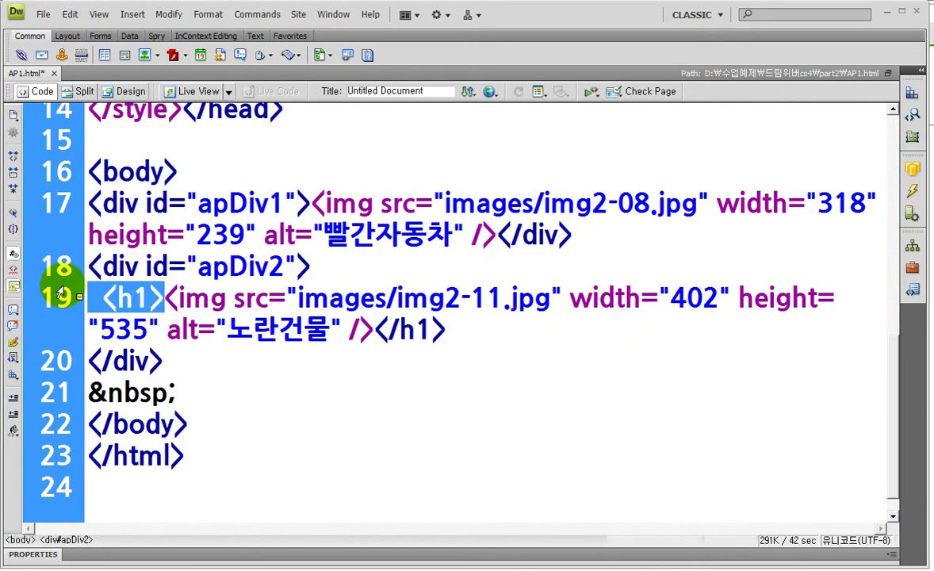
key("Delete")
left_click(246, 328)
key("shift+End")
key("Delete")
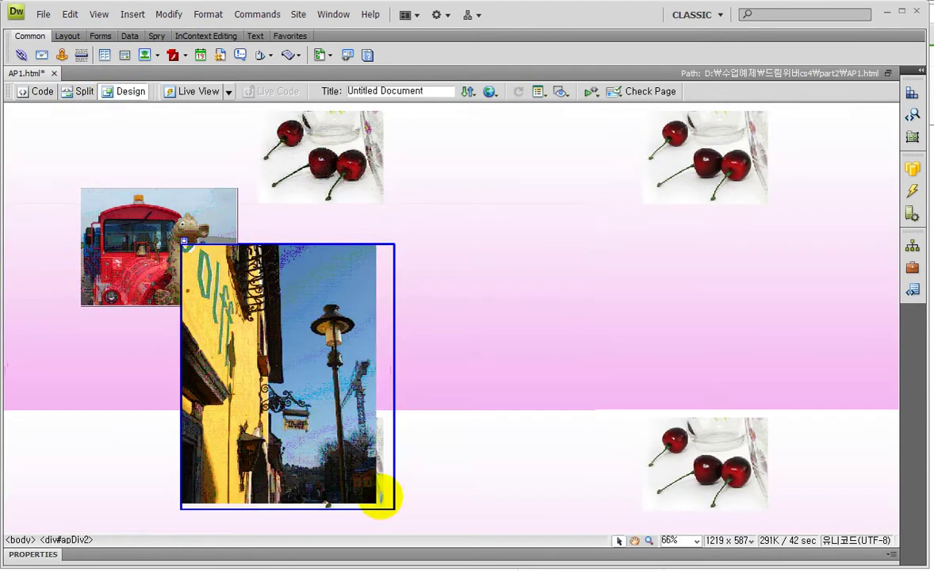
Step: Resize the second div to about 408 by 545 px so that it fits closely around the building image
left_click(390, 504)
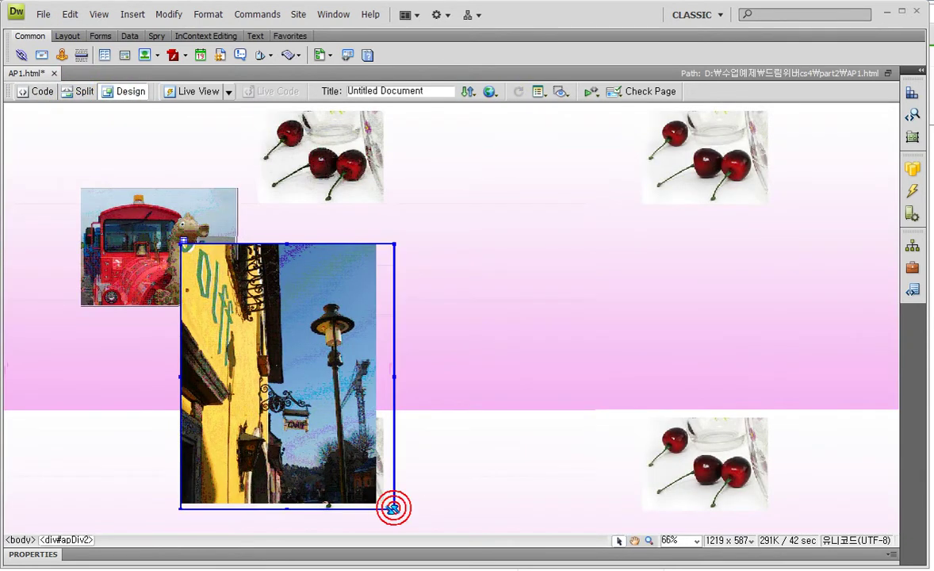
left_click_drag(392, 506, 406, 522)
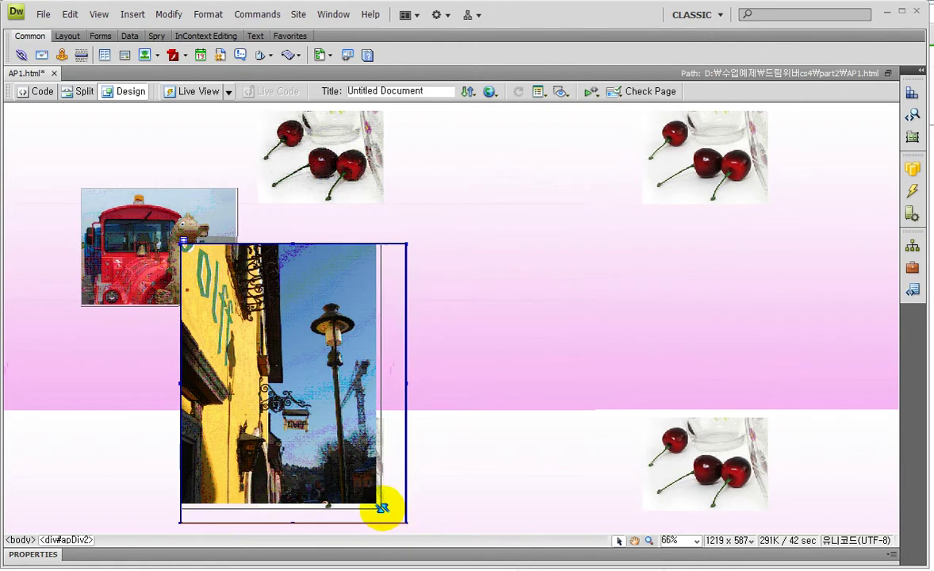
key("ctrl+z")
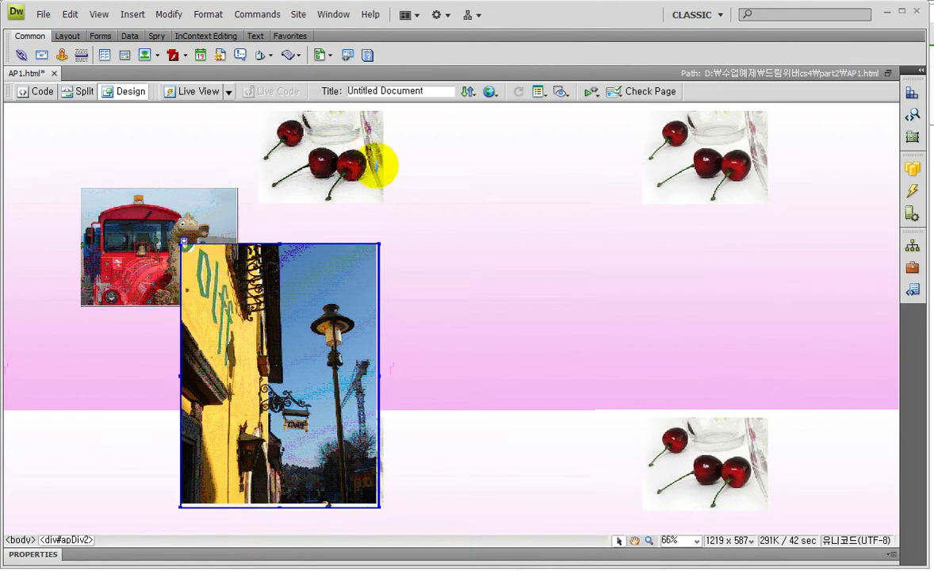
Step: Save AP1.html and preview it in the browser to check how the two images overlap
key("F12")
left_click(401, 309)
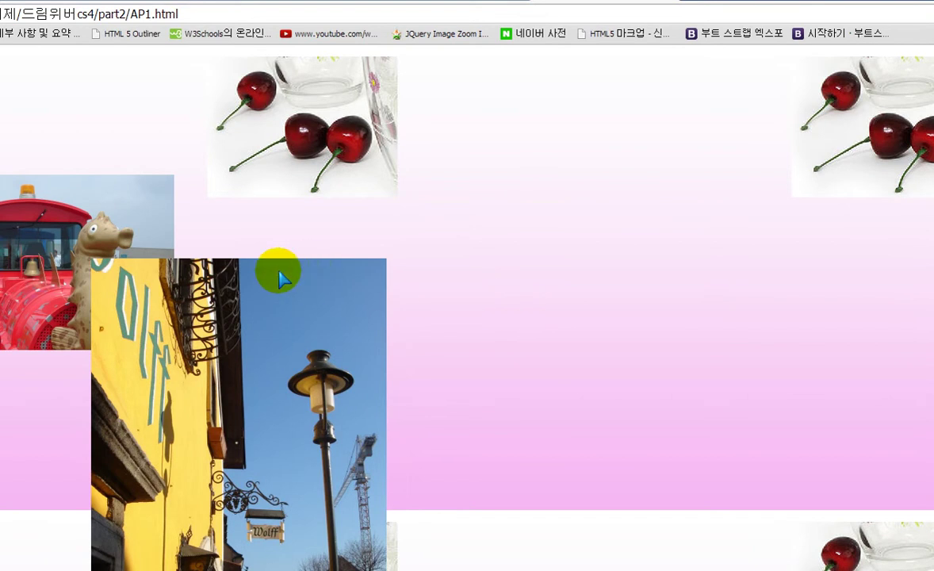
left_click(246, 304)
left_click(103, 260)
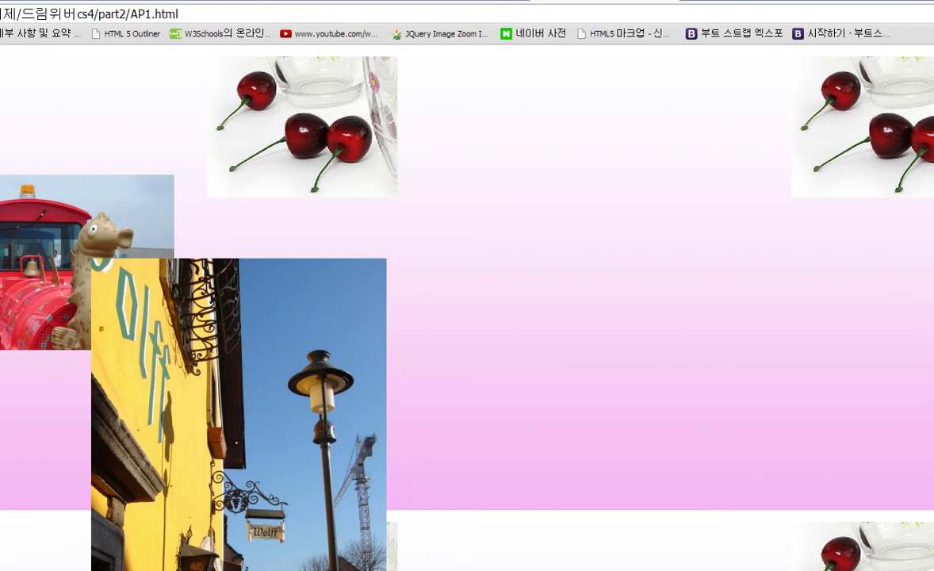
Step: Return to Dreamweaver and examine the position, size and z-index rules of both AP divs in the code
key("alt+Tab")
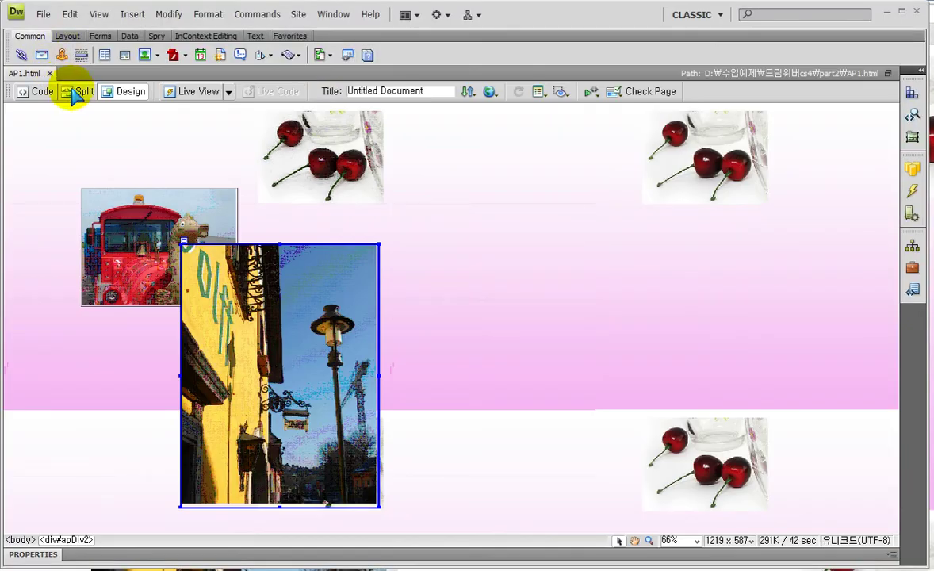
left_click(37, 92)
scroll(354, 192, "up", 6)
scroll(466, 356, "down", 2)
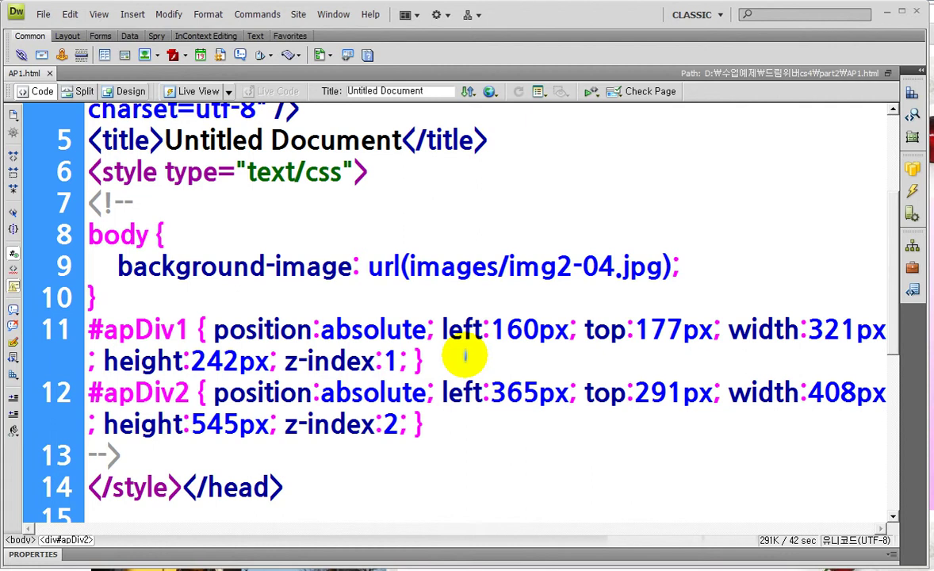
left_click(125, 91)
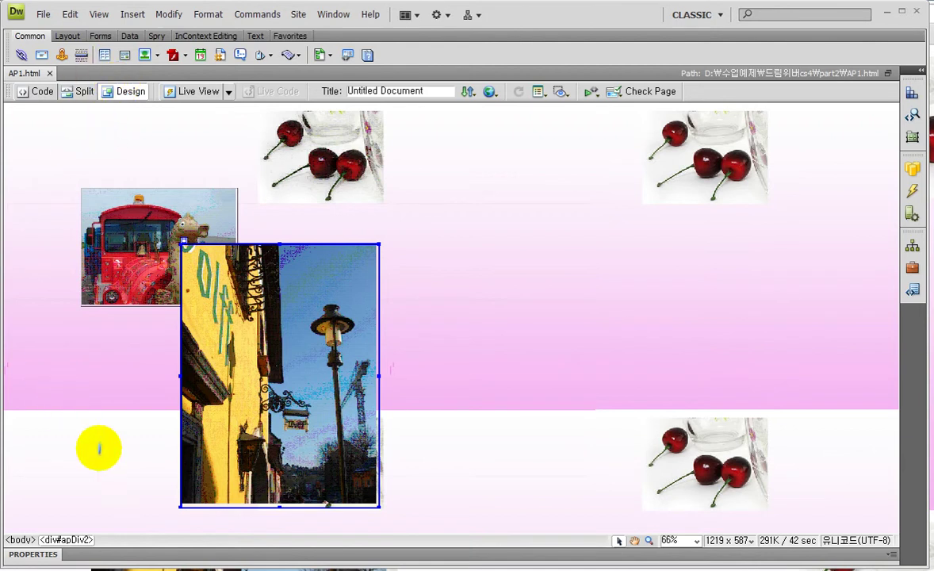
Step: Scale the building image down to about half its size and shrink the second div around it
left_click(324, 422)
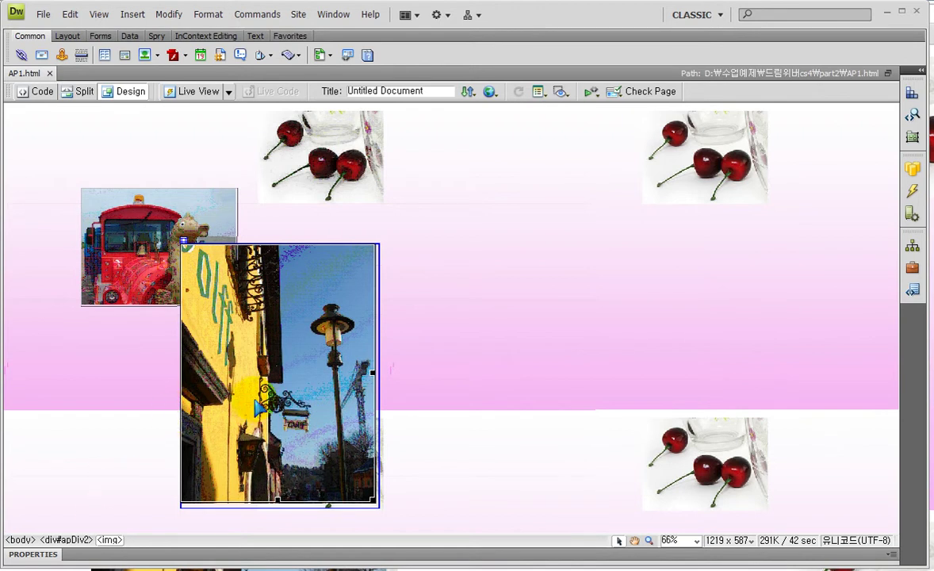
left_click_drag(372, 499, 277, 371)
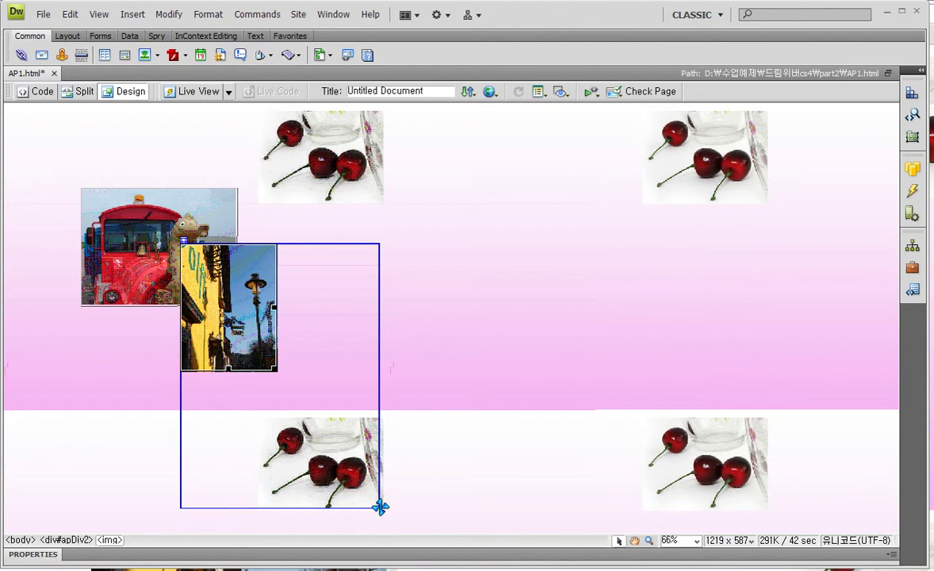
left_click_drag(379, 505, 283, 375)
Step: Scale the red train image down to about two-thirds of its size and shrink the first div to fit it
key("ctrl+equal")
key("ctrl+equal")
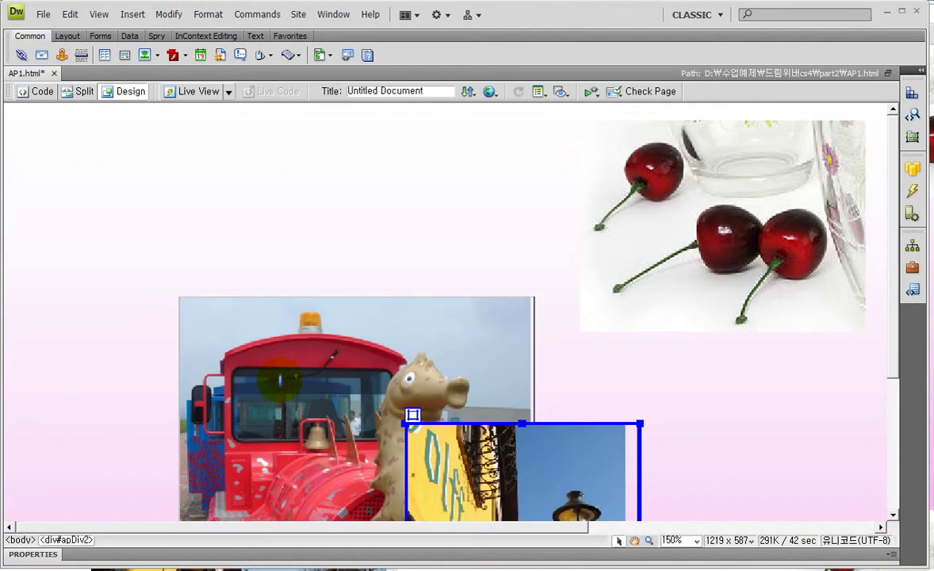
scroll(279, 383, "down", 5)
left_click(268, 178)
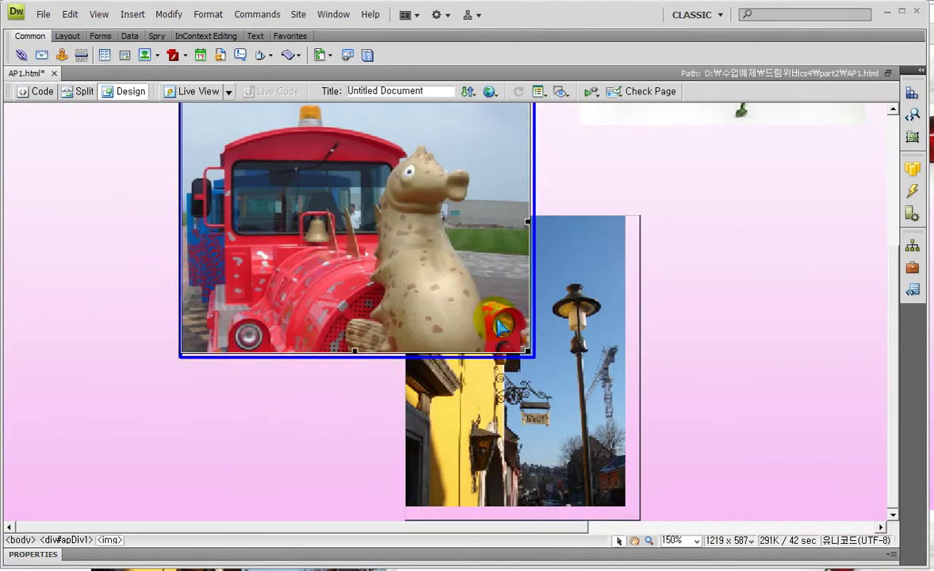
left_click_drag(526, 348, 409, 262)
left_click(534, 356)
left_click_drag(535, 355, 415, 266)
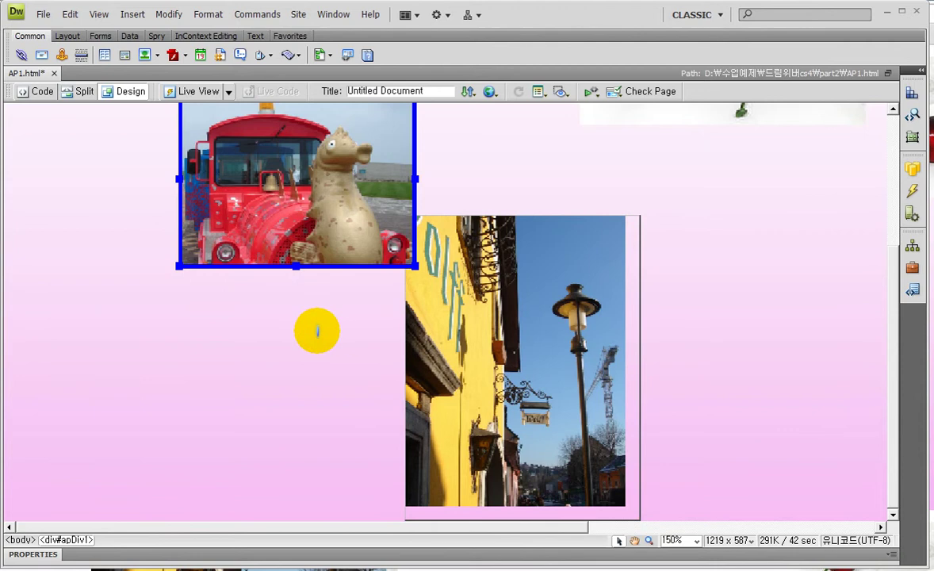
Step: Move the second div up beside the train image, without overlap, and tighten its border around the building image
key("ctrl+minus")
left_click(397, 302)
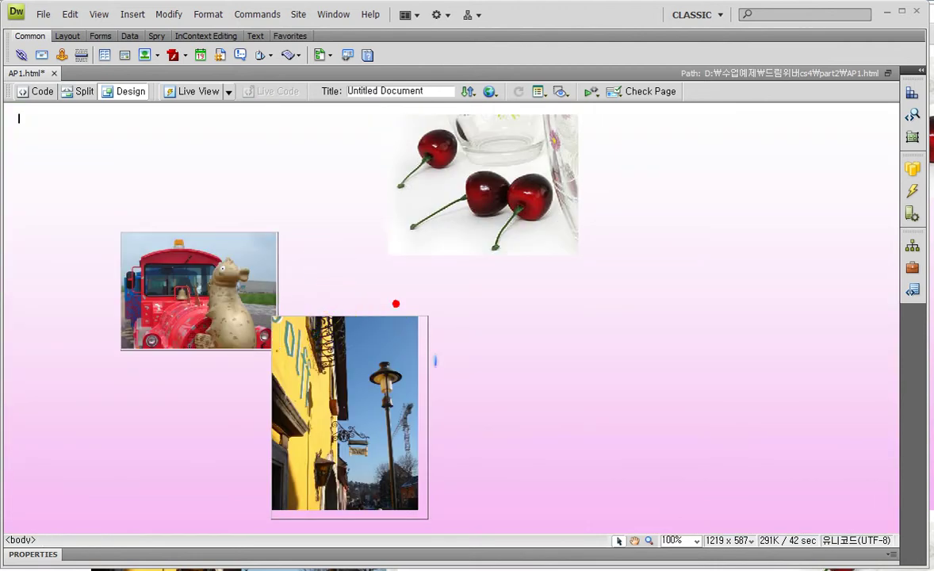
left_click_drag(406, 318, 433, 238)
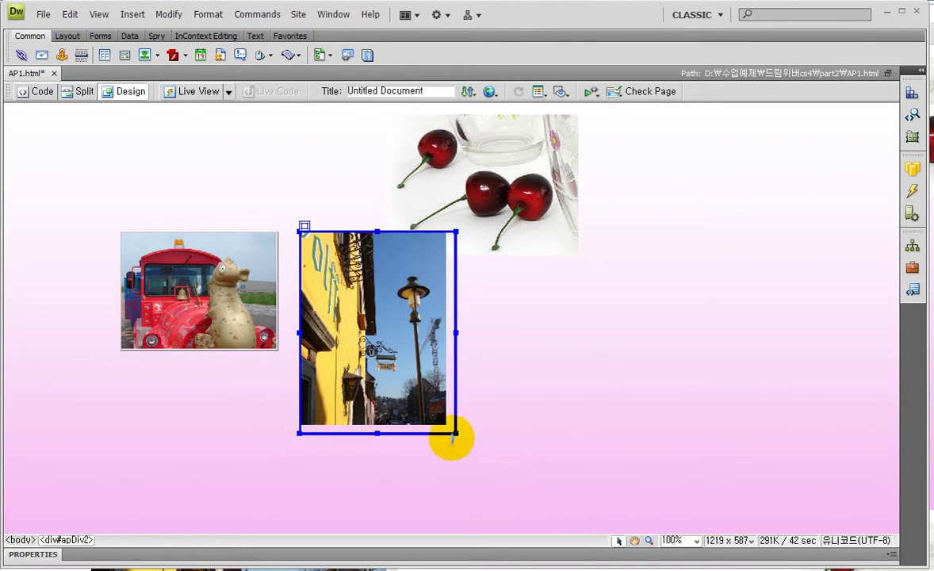
left_click_drag(455, 433, 449, 429)
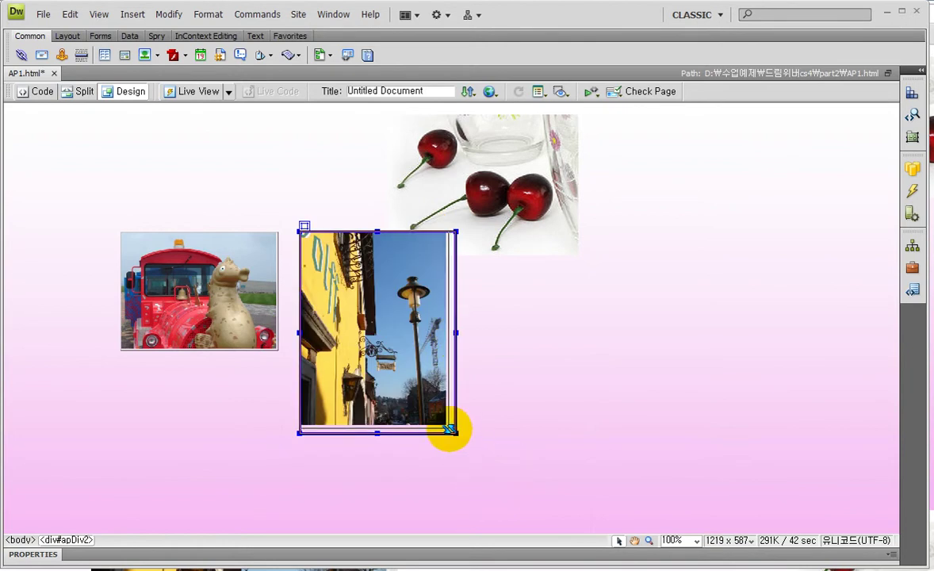
left_click(517, 420)
left_click_drag(315, 218, 324, 208)
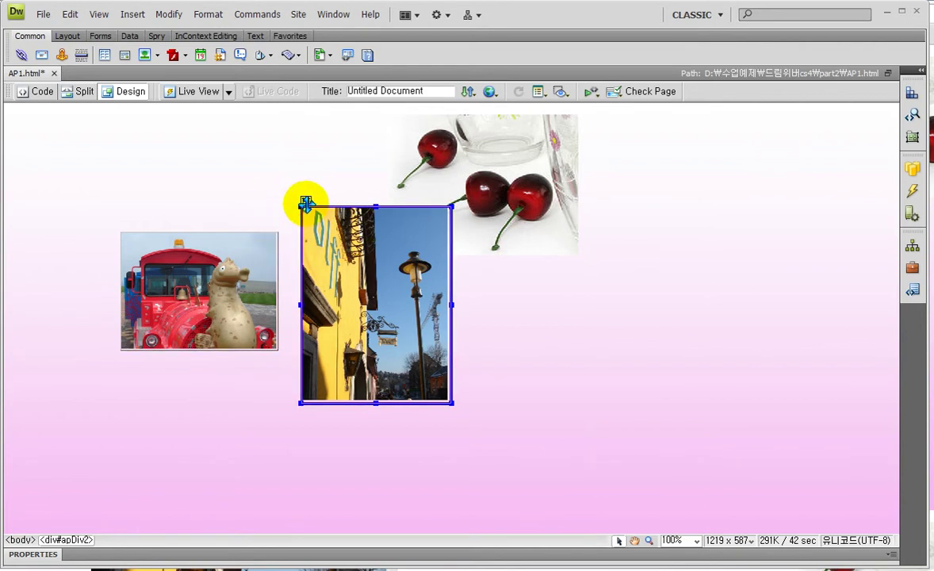
Step: Scale the building image down slightly more and shrink the second AP div to fit it
left_click(411, 322)
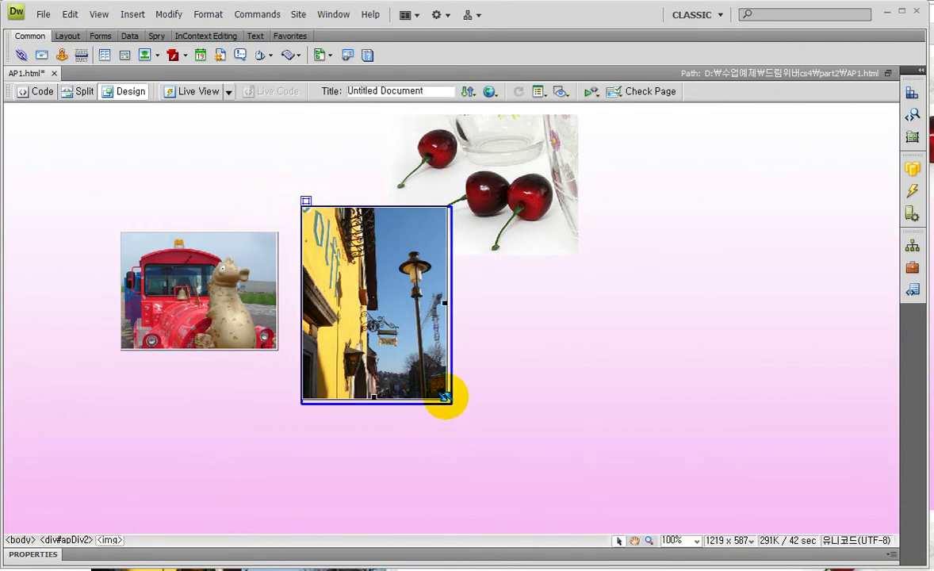
left_click(449, 403)
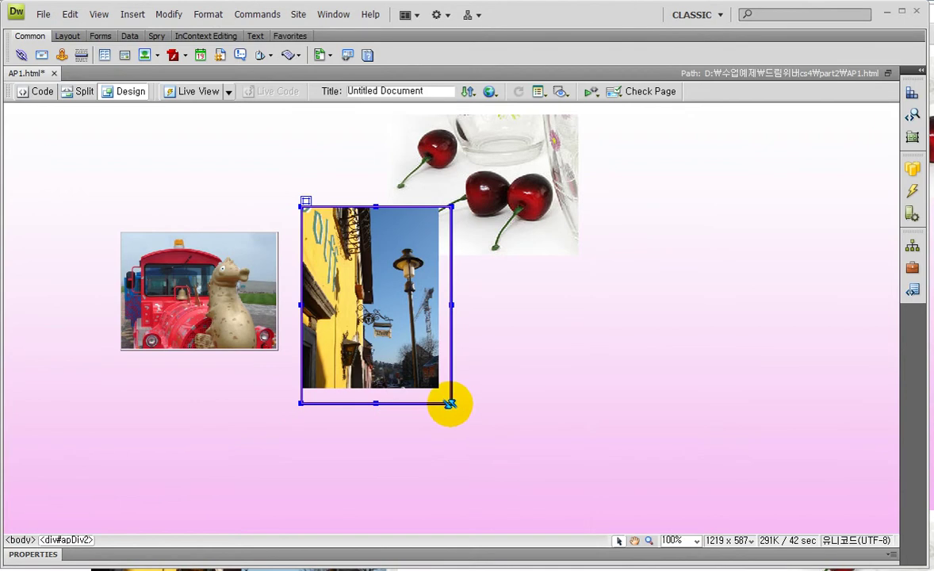
left_click_drag(448, 402, 441, 391)
left_click(483, 391)
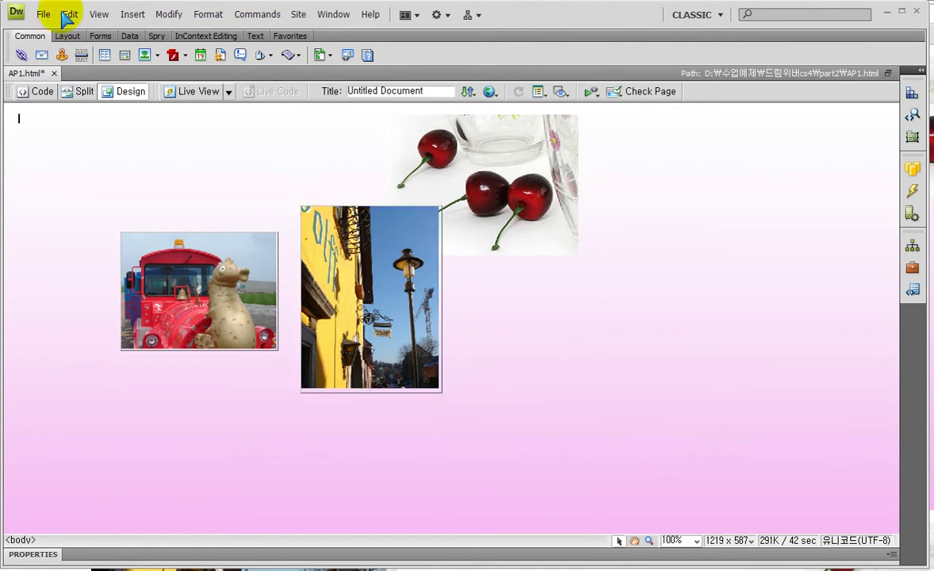
Step: Draw a third AP div about 358 × 238 px beside the building image, slightly overlapping the cherry background
left_click(67, 36)
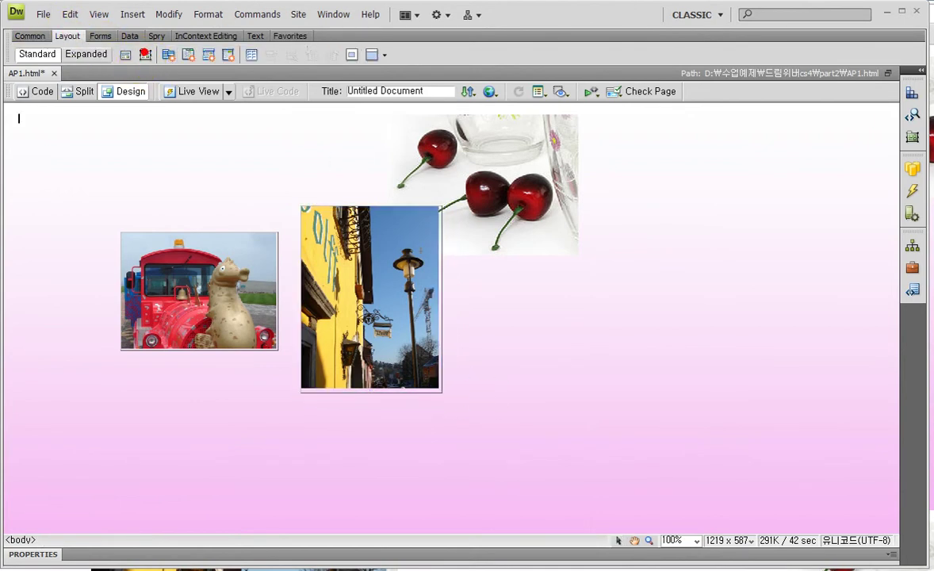
left_click_drag(505, 216, 768, 390)
left_click(577, 294)
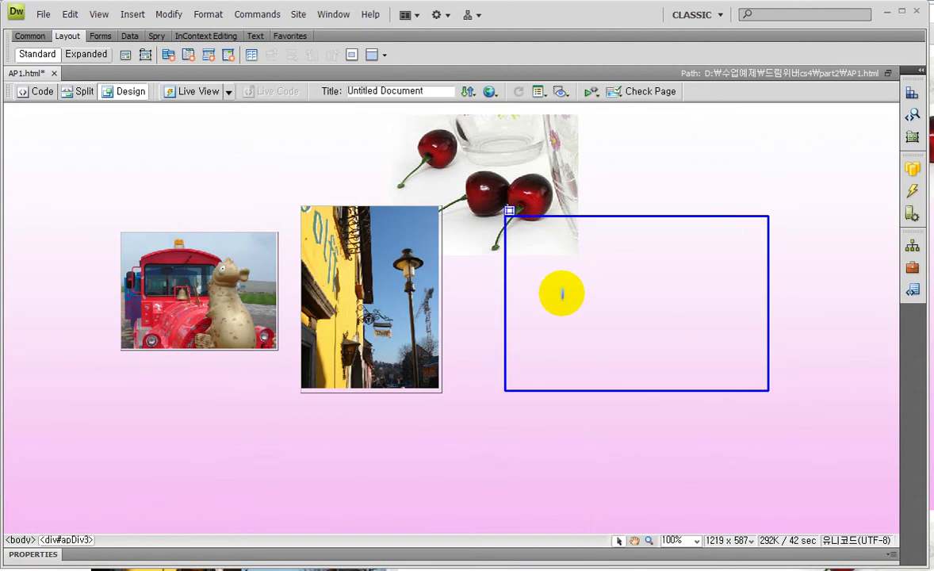
Step: Insert the image img2-10.jpg from the images folder into the third AP div, without alternate text
left_click(30, 35)
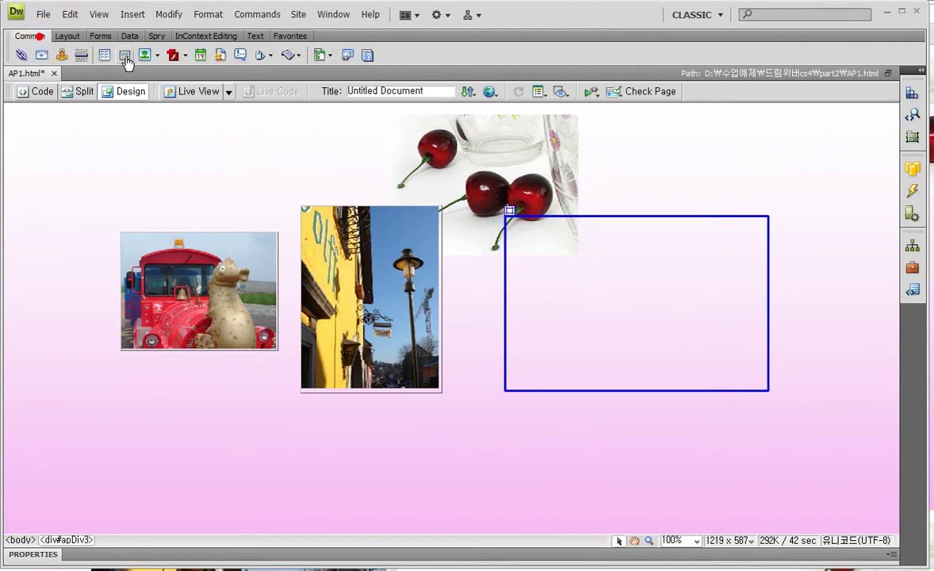
left_click(145, 55)
left_click(597, 204)
left_click(620, 220)
scroll(607, 290, "down", 4)
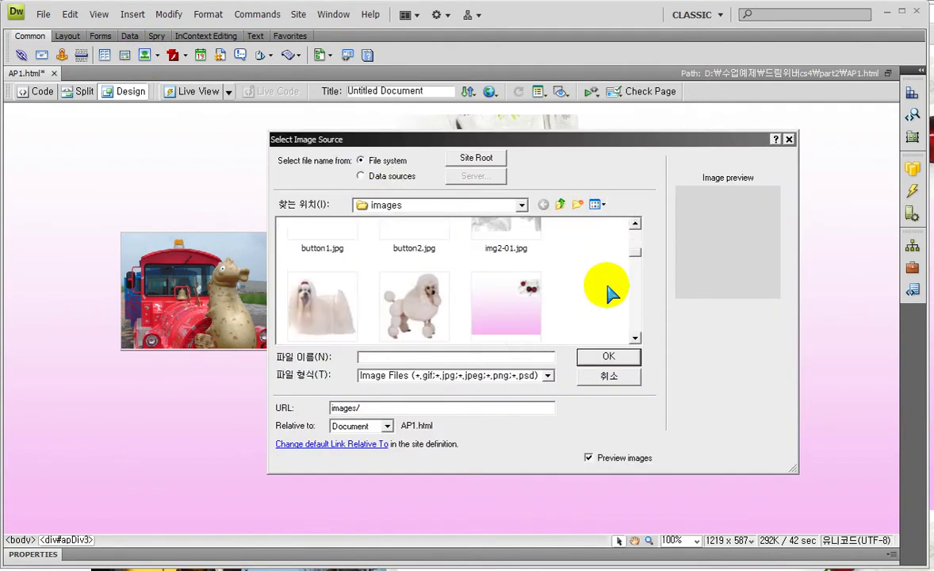
scroll(607, 292, "down", 3)
double_click(536, 264)
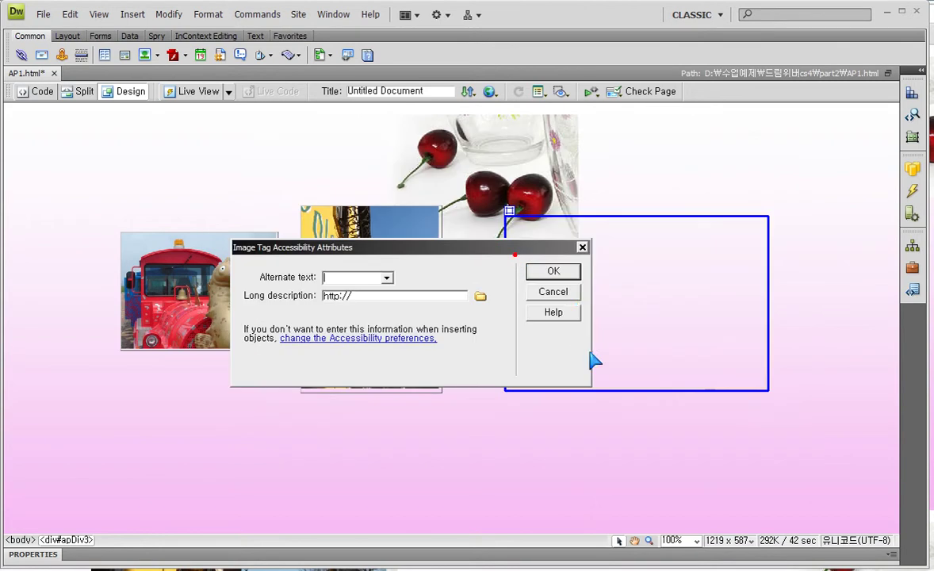
left_click(553, 271)
scroll(625, 347, "down", 1)
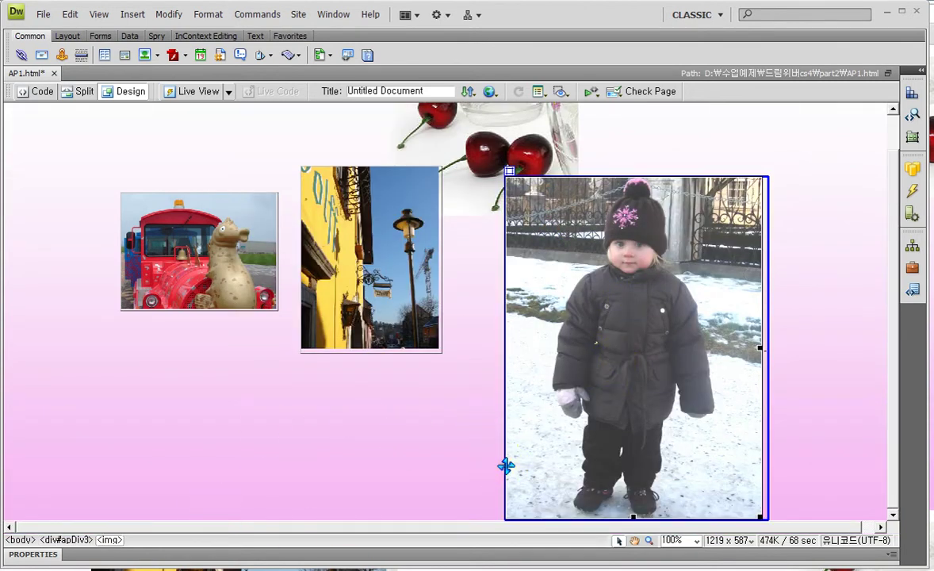
Step: Set the alternate text of the girl image in the third AP div to 여자아이
left_click(72, 540)
left_click(17, 553)
left_click(327, 487)
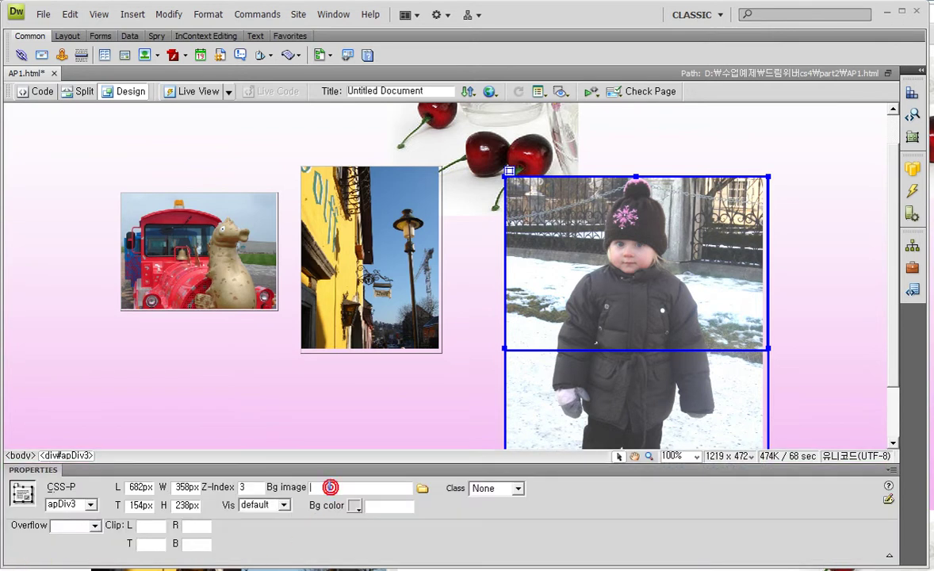
left_click(511, 392)
left_click(361, 488)
type("d")
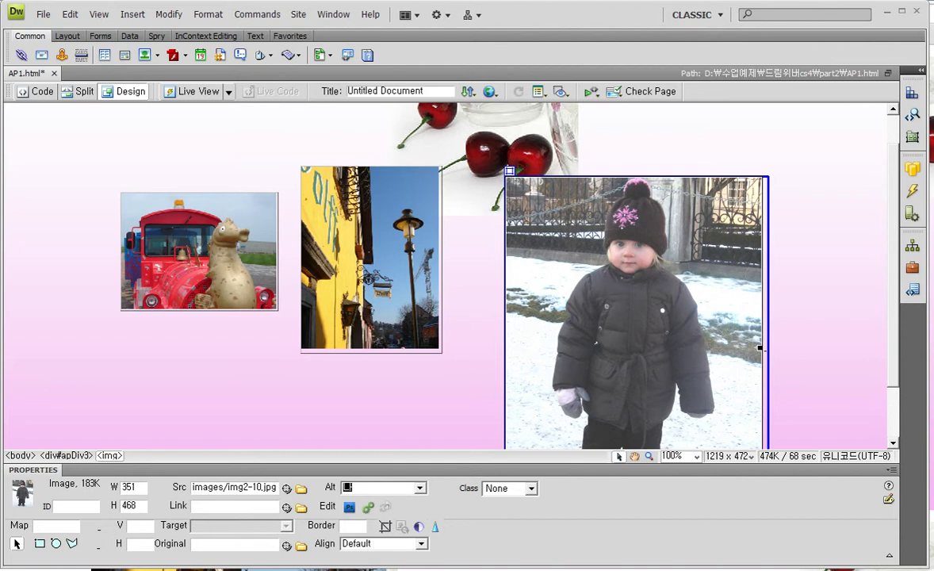
scroll(341, 448, "down", 1)
type("이")
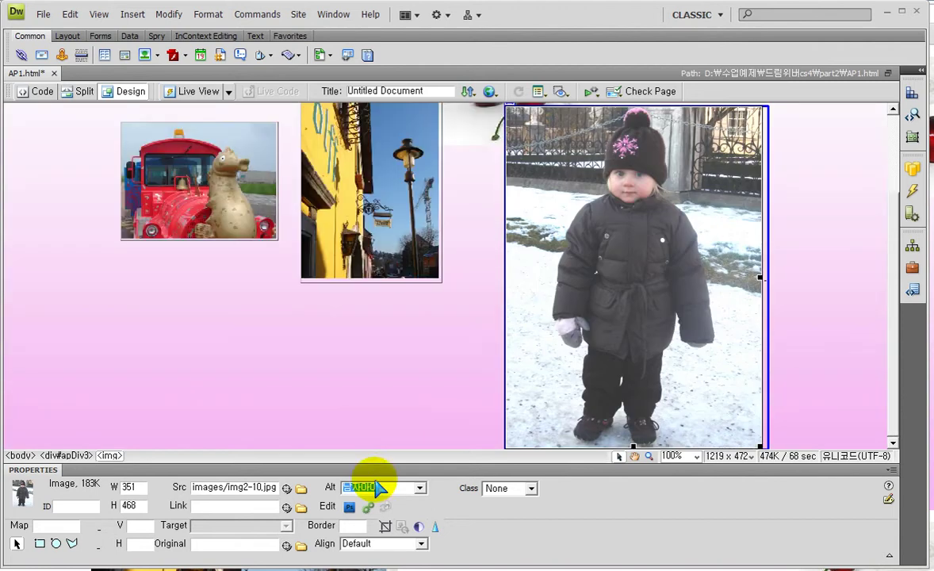
left_click(541, 345)
left_click(45, 469)
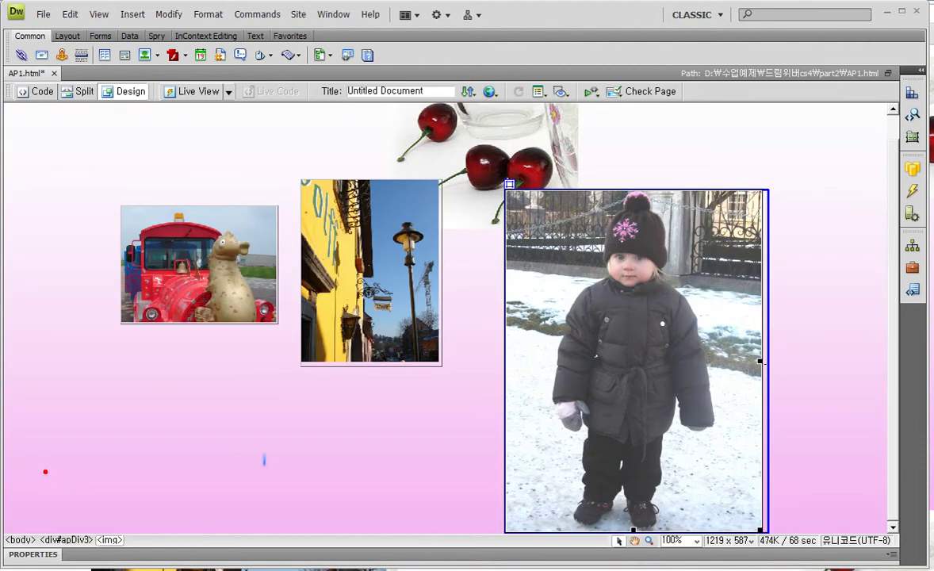
Step: Shift the third AP div slightly up and left and scale the girl image down to less than half its size
left_click_drag(758, 527, 734, 500)
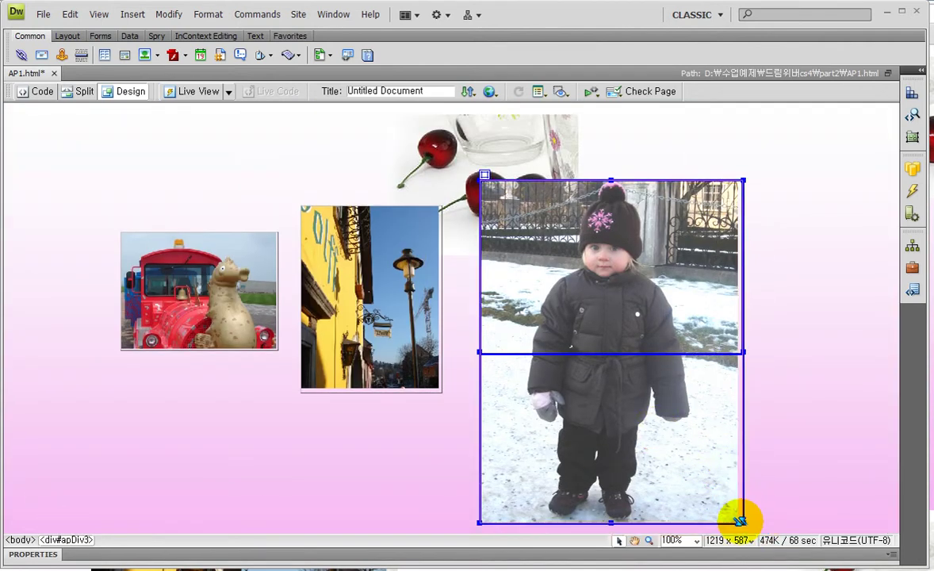
scroll(742, 519, "down", 3)
left_click(731, 352)
left_click_drag(733, 354, 655, 324)
scroll(655, 323, "up", 4)
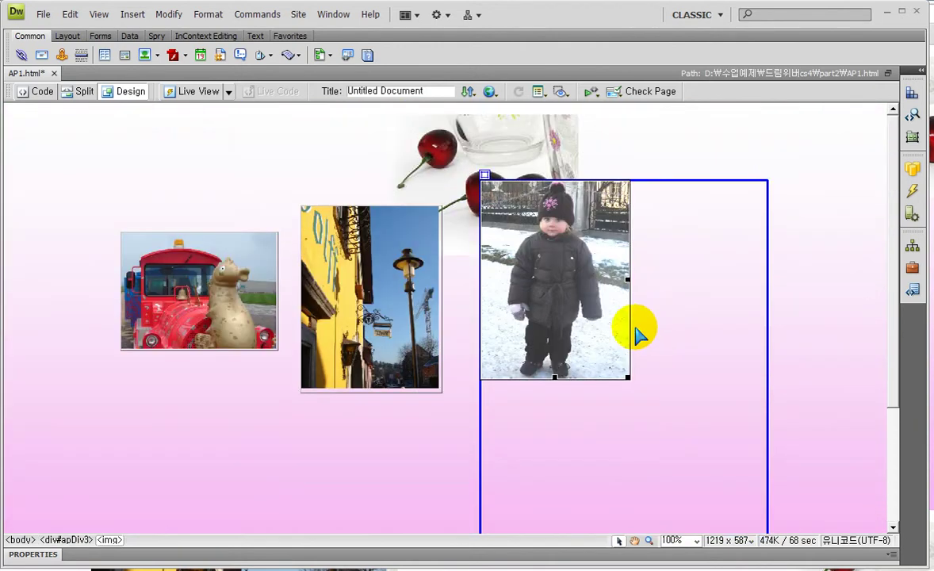
left_click_drag(628, 377, 596, 334)
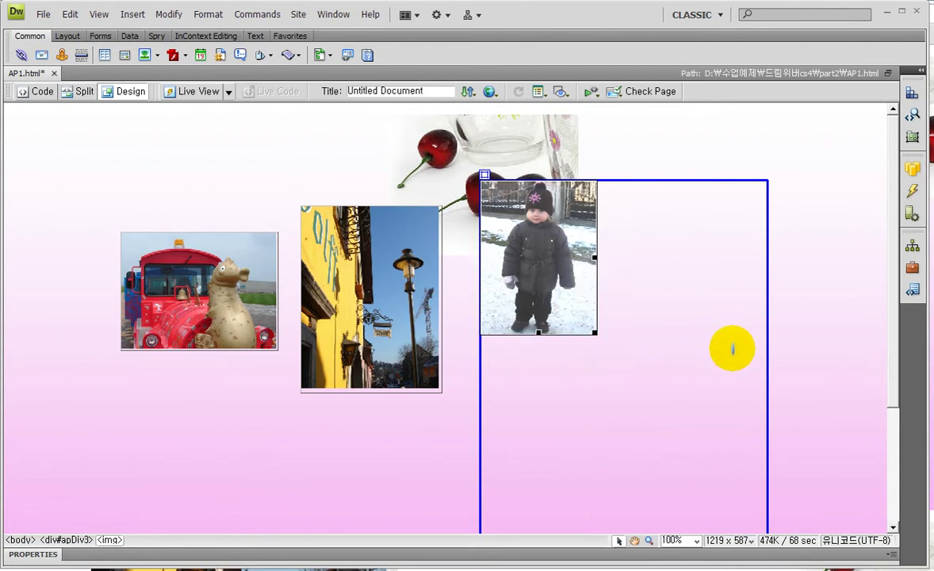
Step: Shrink the third AP div to about 167 × 218 px around the girl image
scroll(726, 348, "down", 4)
scroll(768, 480, "down", 1)
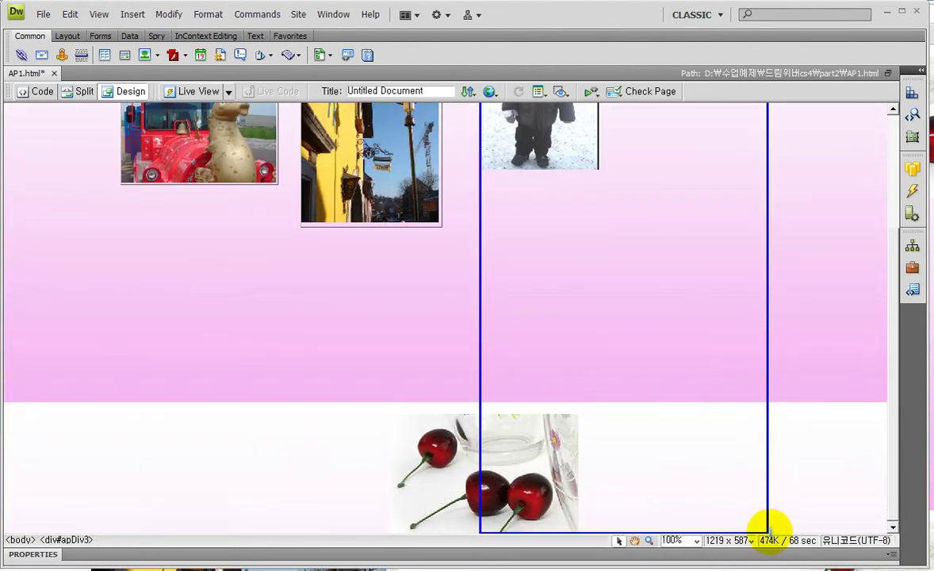
left_click_drag(768, 532, 602, 172)
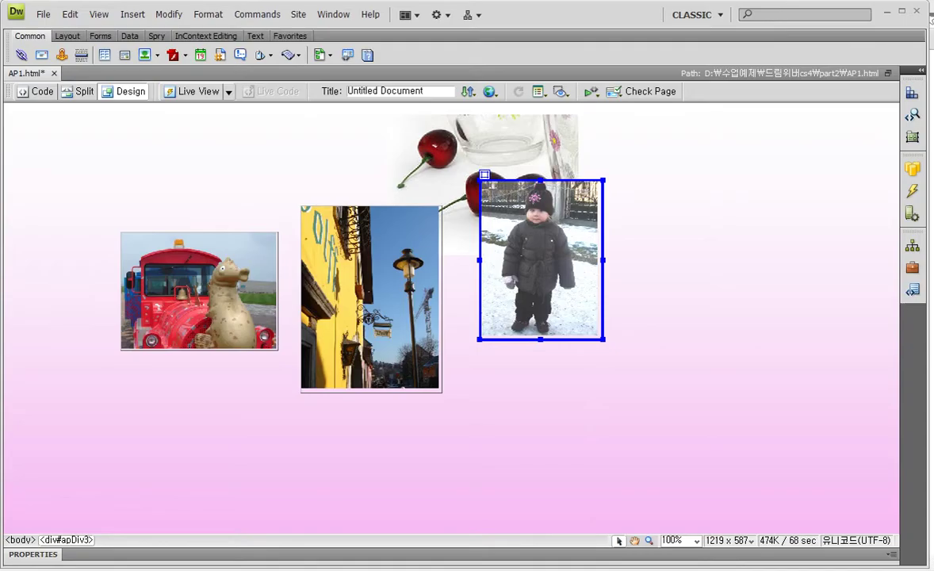
left_click(745, 486)
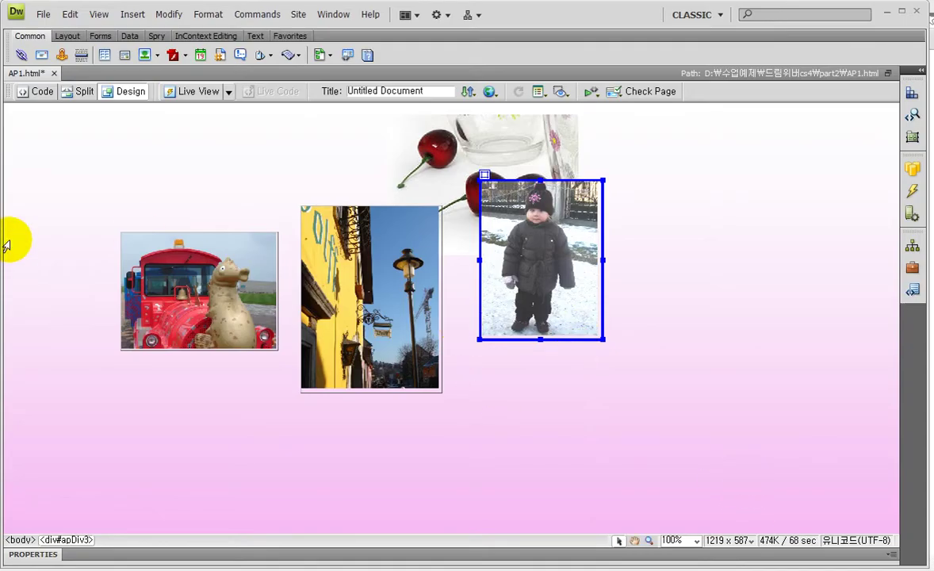
Step: Rename the ID of the AP div containing the red train image as ap1
left_click(11, 554)
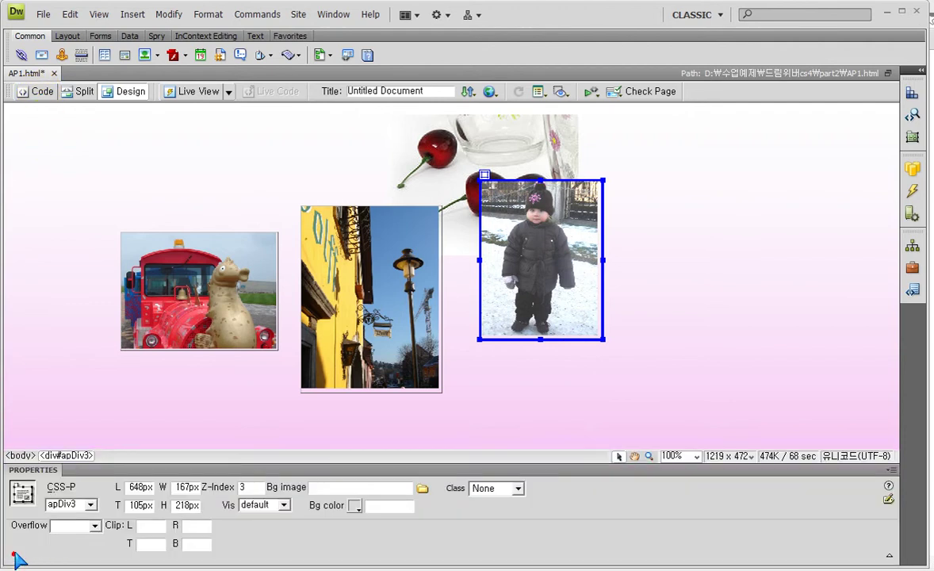
left_click(174, 279)
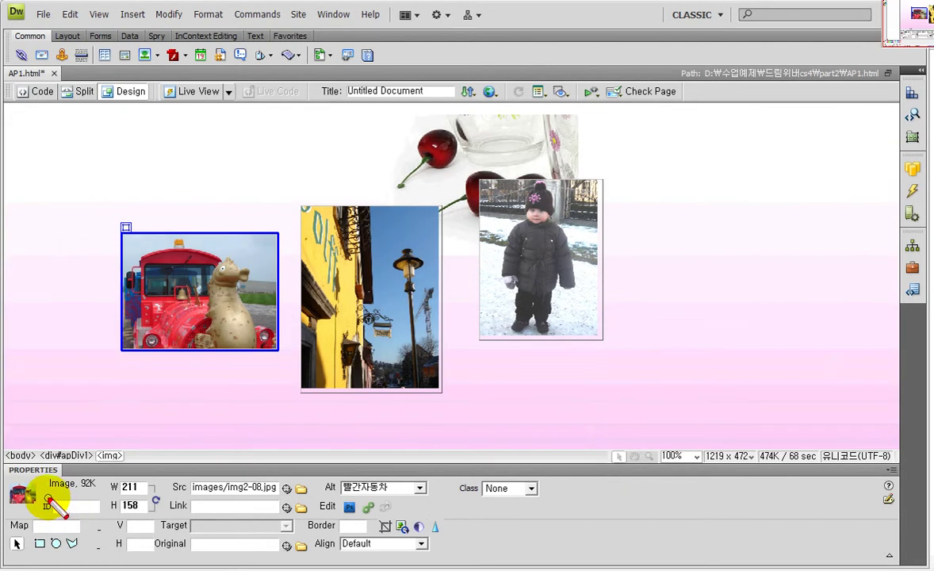
left_click(193, 349)
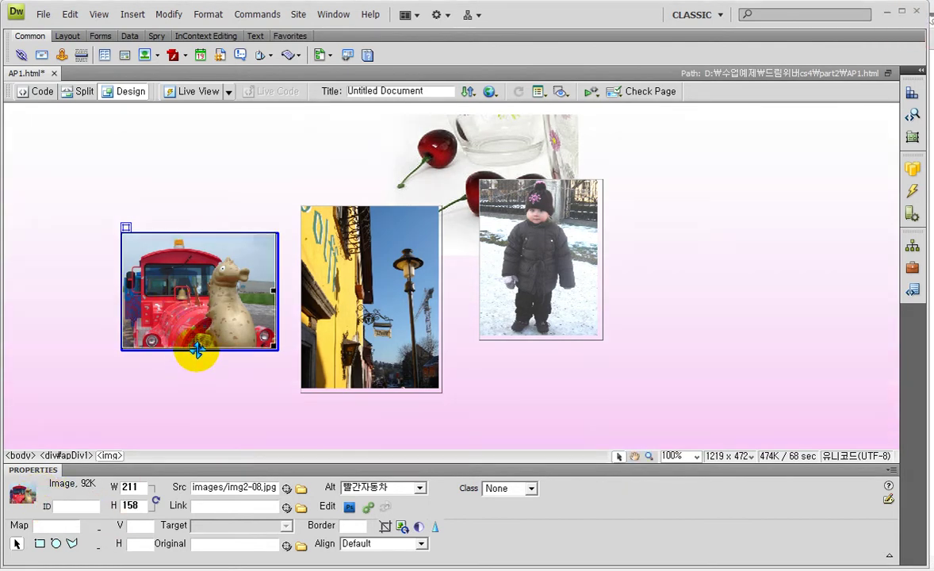
left_click(196, 349)
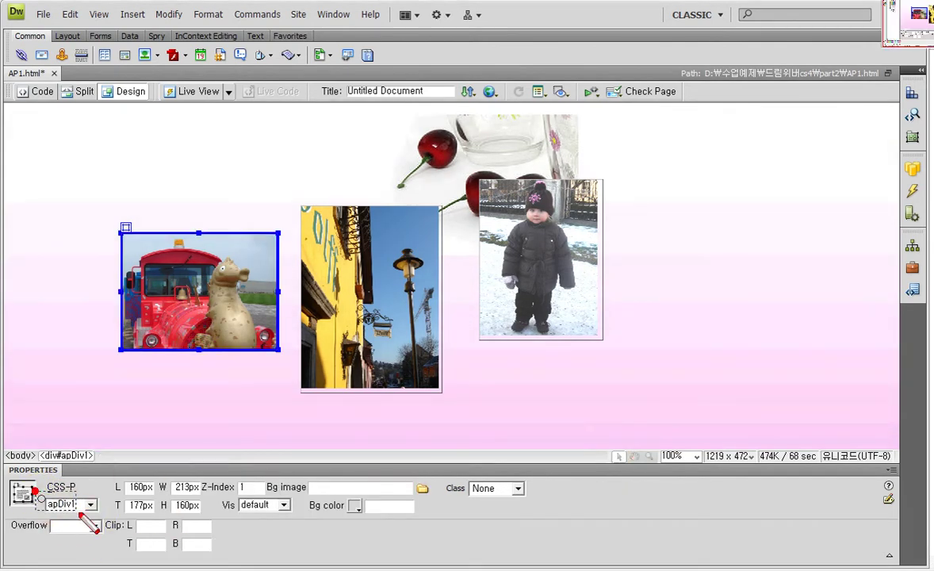
left_click_drag(32, 490, 107, 520)
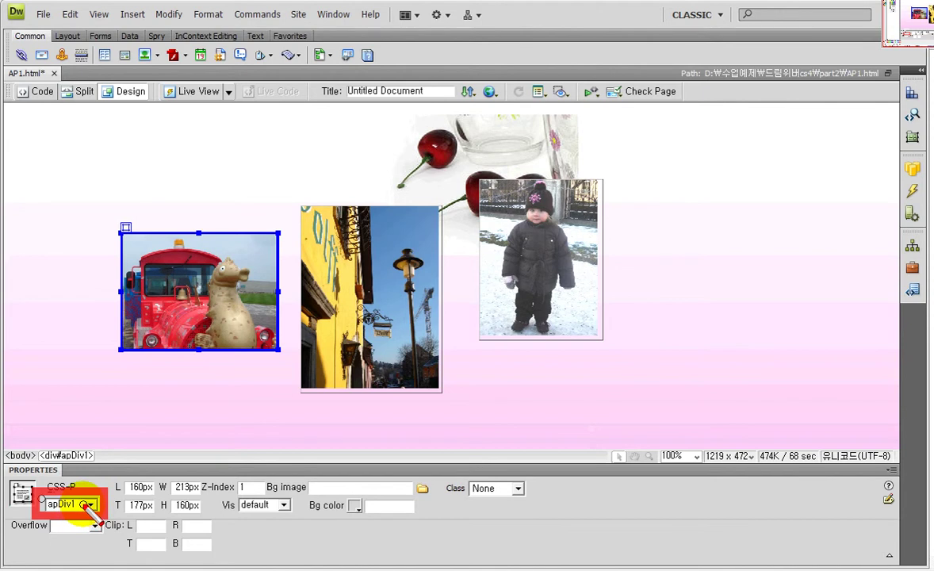
key("Escape")
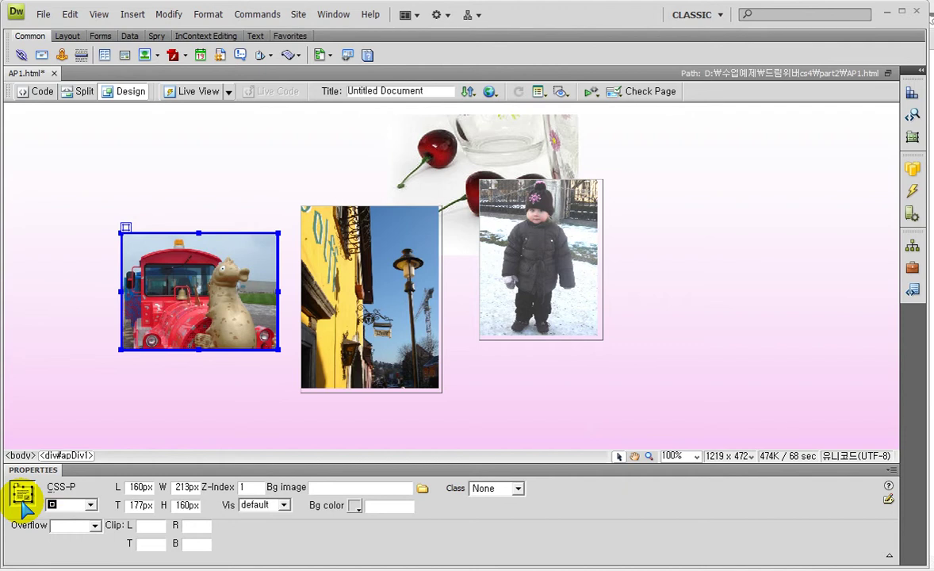
type("a")
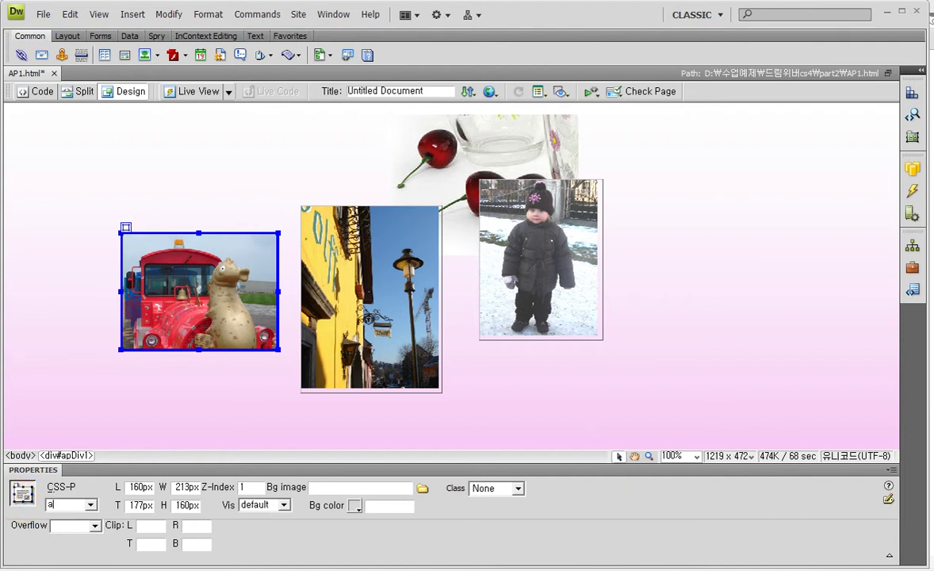
key("Return")
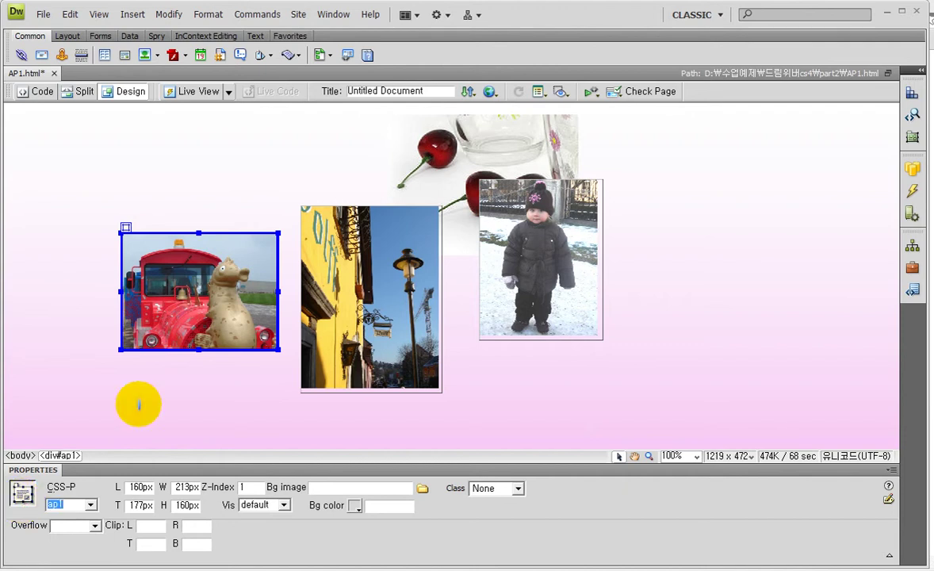
Step: Rename the ID of the AP div containing the building image as ap2
key("ctrl+2")
left_click_drag(298, 203, 447, 392)
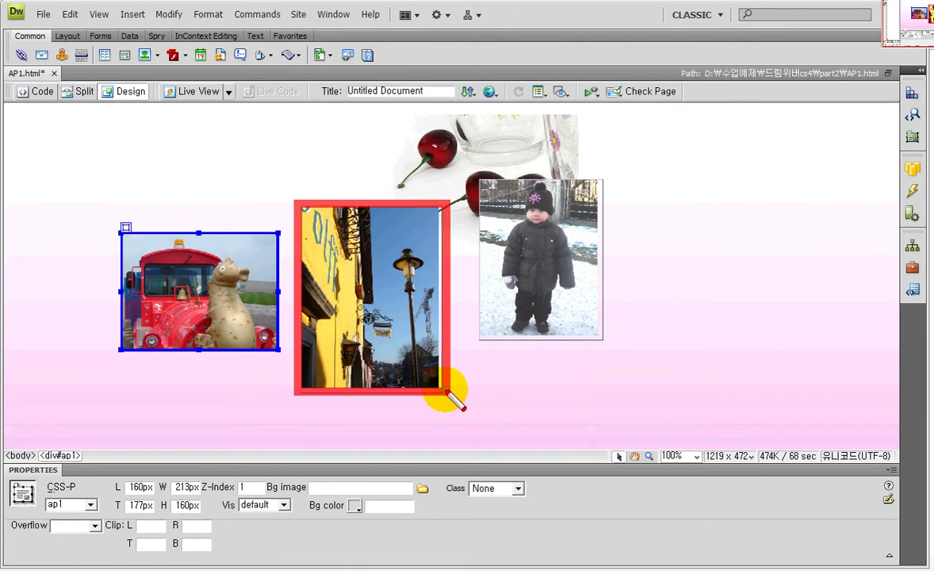
key("Escape")
left_click(440, 388)
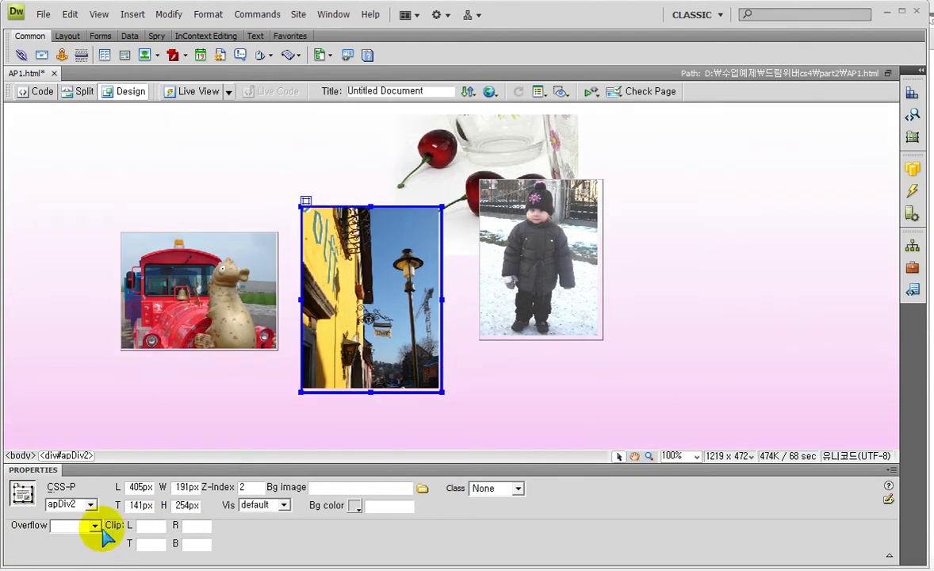
double_click(79, 504)
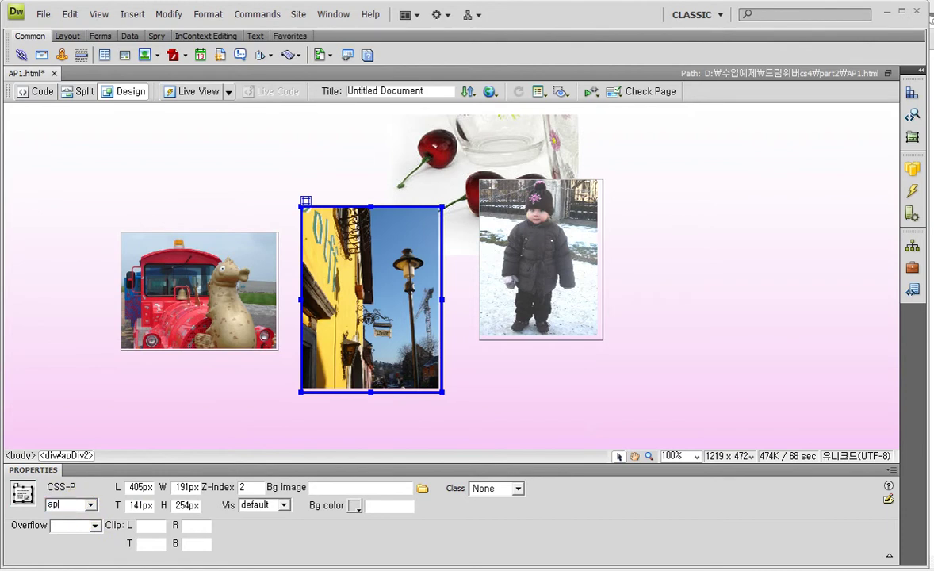
Step: Rename the ID of the AP div containing the girl image as ap3
left_click(600, 336)
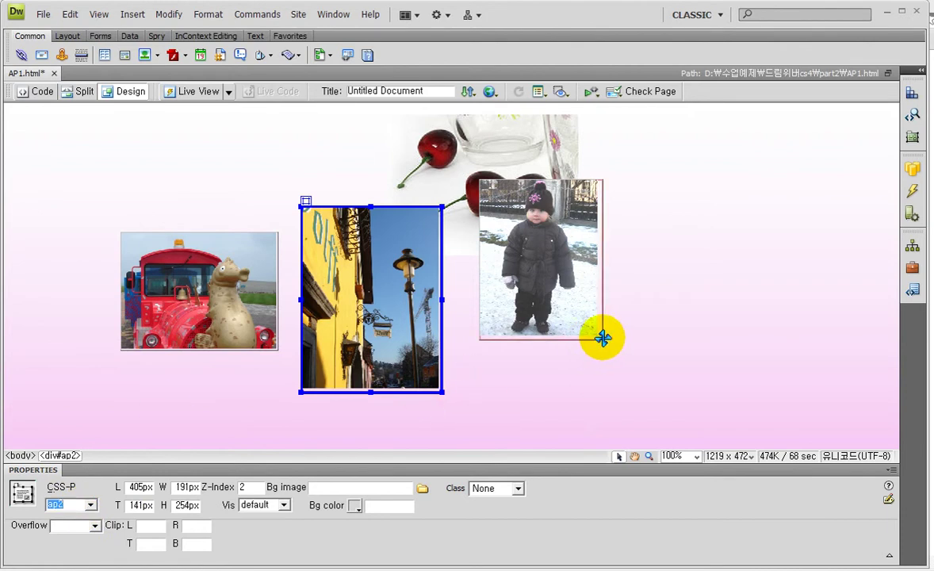
double_click(68, 504)
type("ap3")
key("Return")
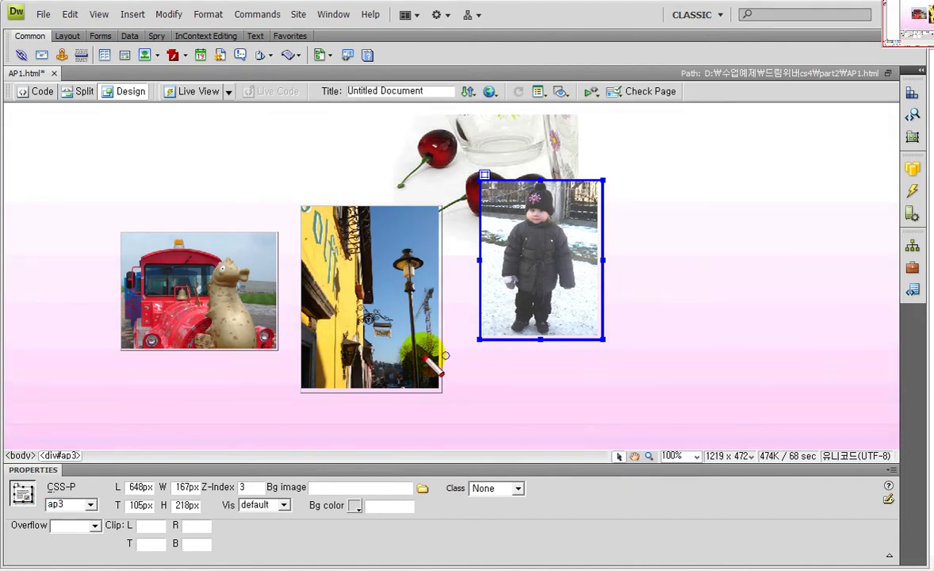
mouse_move(503, 336)
left_mouse_down()
mouse_move(108, 525)
mouse_move(89, 505)
left_mouse_up()
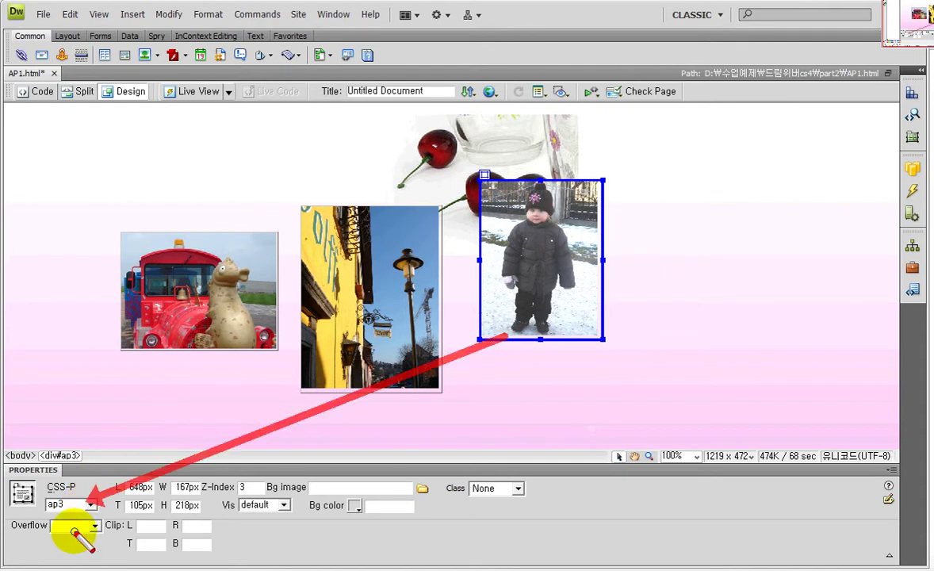
mouse_move(156, 353)
left_mouse_down()
mouse_move(111, 436)
mouse_move(91, 502)
left_mouse_up()
mouse_move(306, 383)
left_mouse_down()
mouse_move(107, 531)
mouse_move(89, 499)
left_mouse_up()
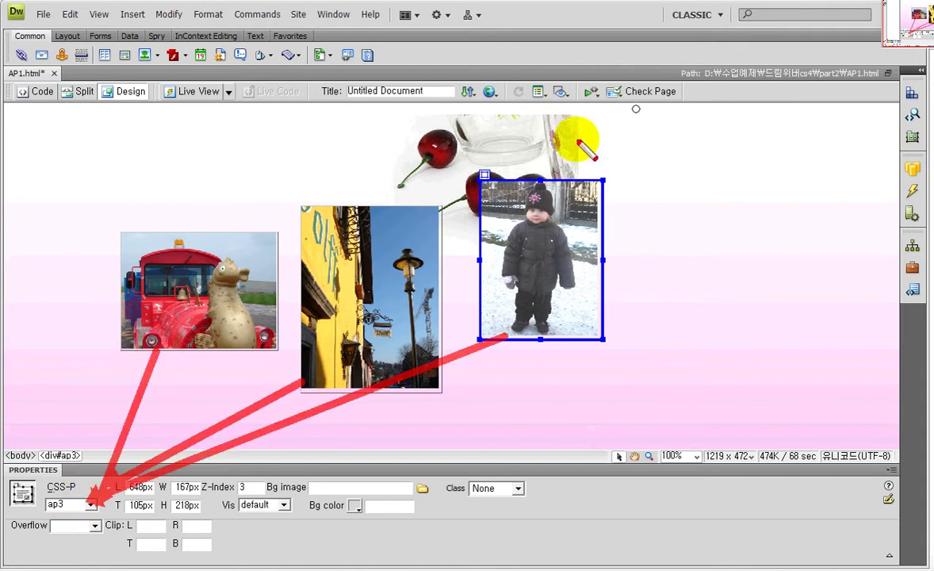
key("Escape")
Step: Expand the collapsed side panels and display the page's list of AP elements
left_click(921, 70)
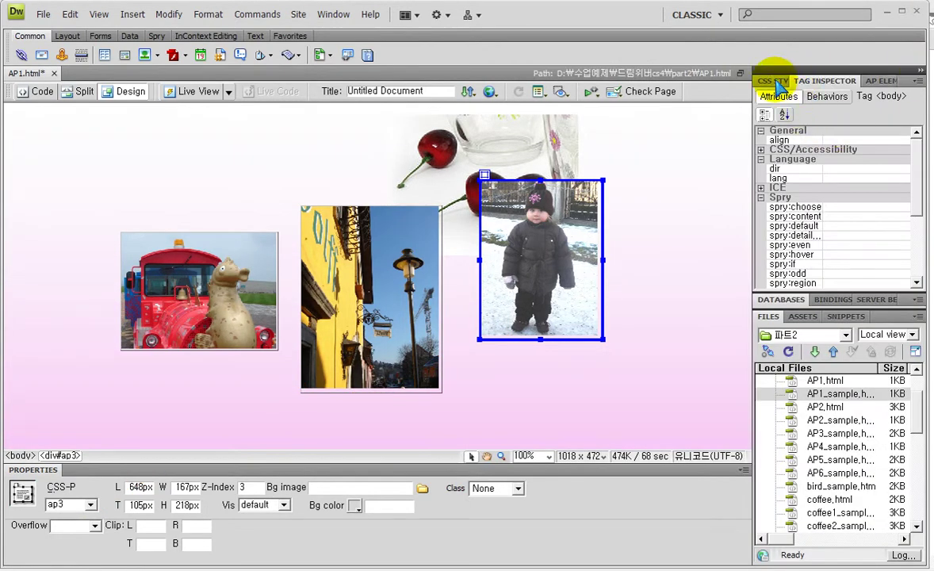
left_click(817, 94)
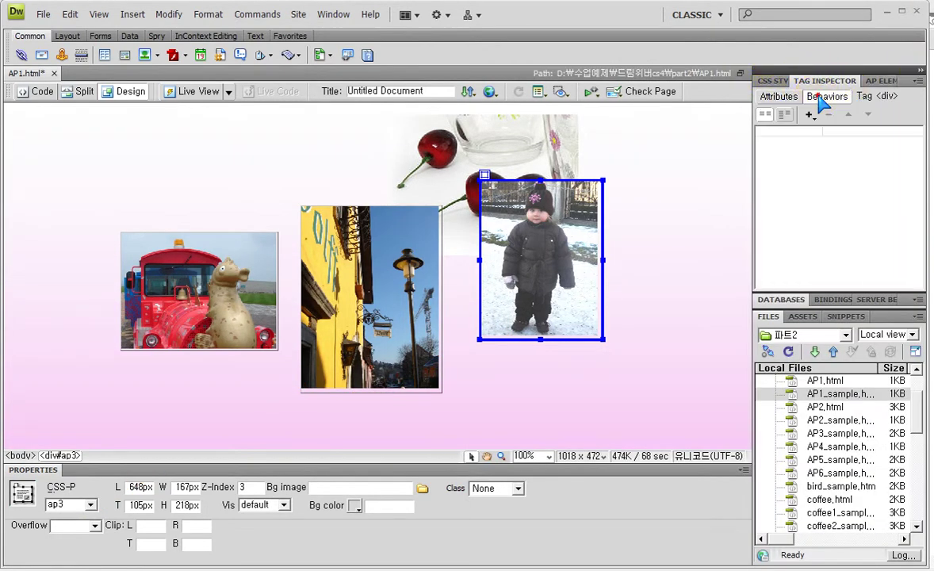
left_click(773, 80)
left_click(878, 81)
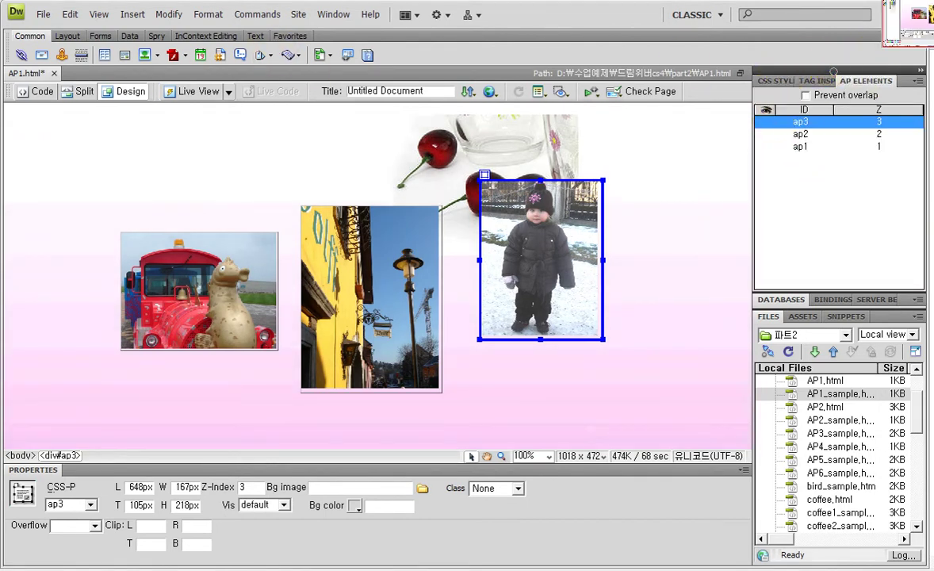
left_click_drag(820, 64, 914, 96)
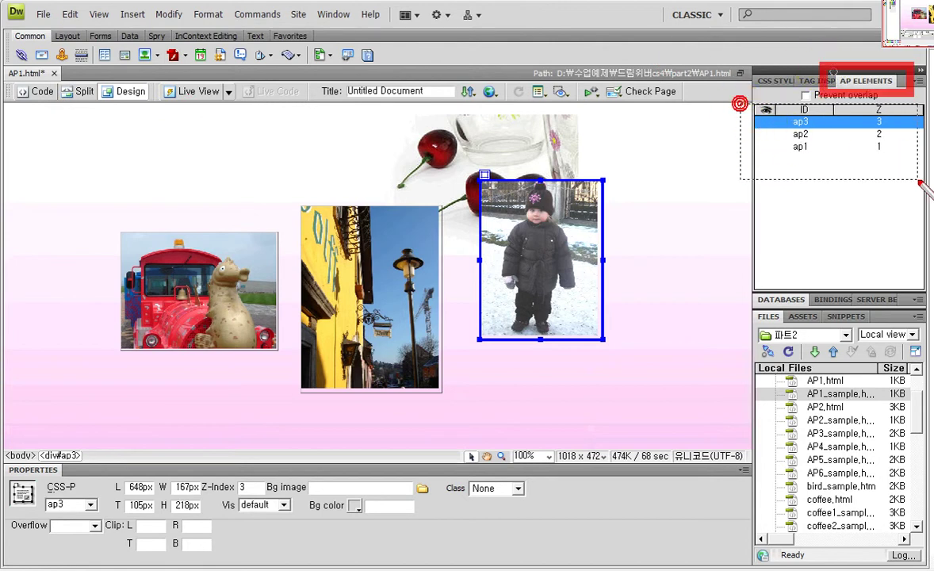
left_click_drag(738, 102, 922, 183)
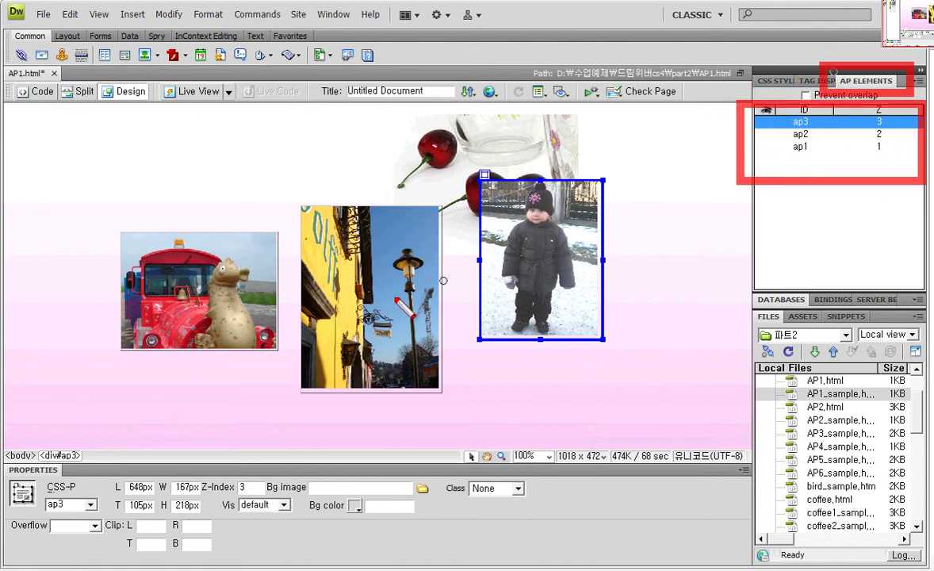
mouse_move(58, 507)
left_mouse_down()
mouse_move(469, 388)
mouse_move(776, 182)
mouse_move(771, 115)
mouse_move(799, 127)
mouse_move(361, 353)
mouse_move(109, 515)
mouse_move(73, 500)
mouse_move(82, 508)
left_mouse_up()
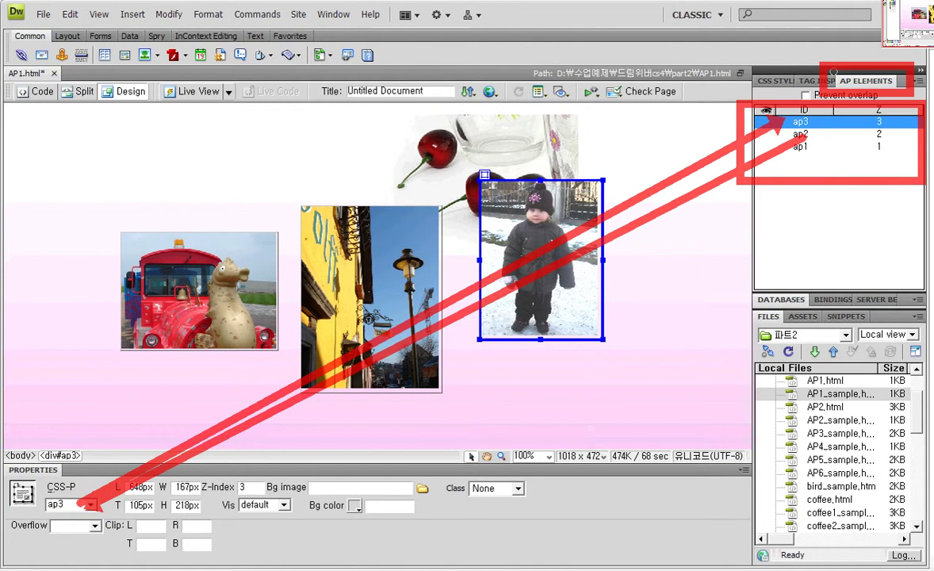
left_click(775, 129)
left_click(819, 137)
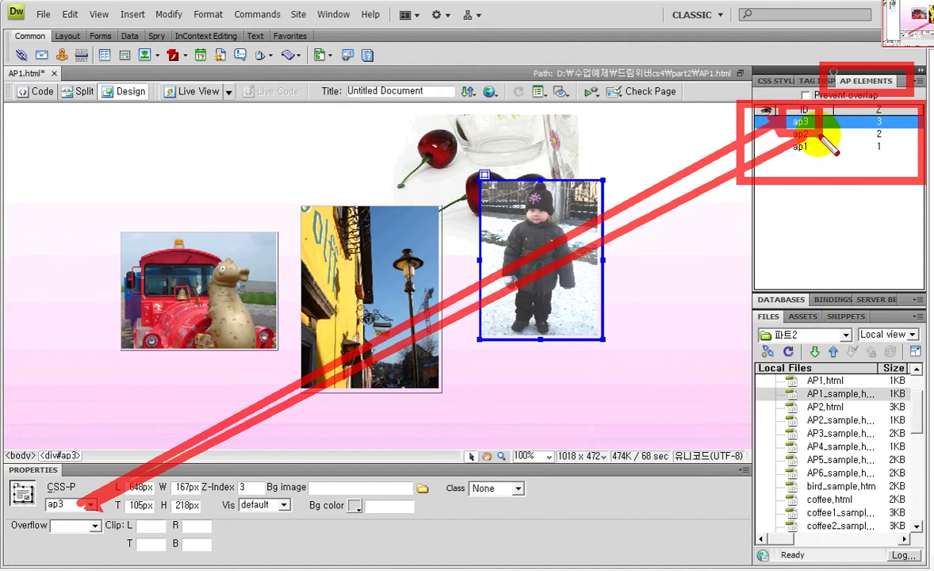
key("Escape")
Step: Open the ID of ap3 for editing in the AP elements list, and select ap2, ap1 and ap3 in turn
double_click(801, 121)
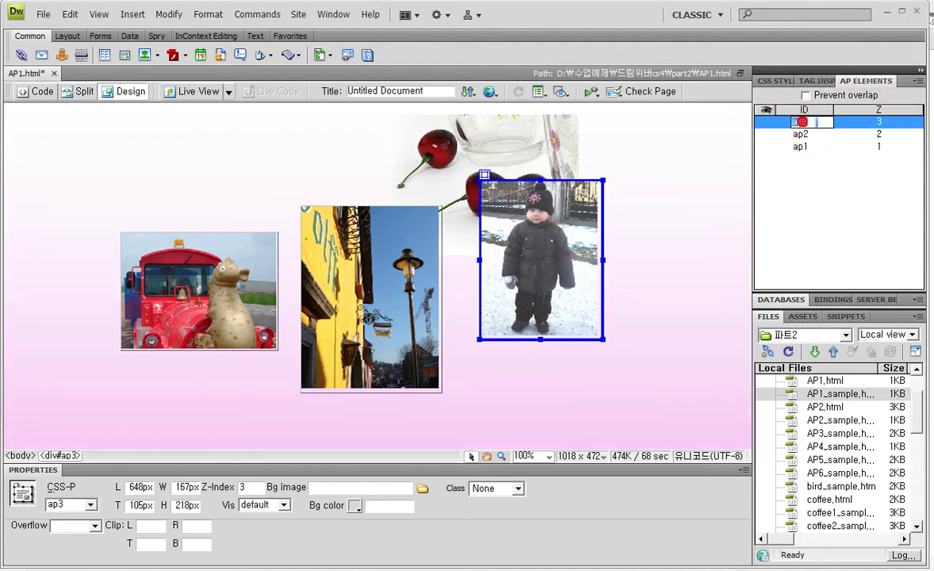
left_click(801, 134)
left_click(801, 134)
left_click(800, 146)
left_click(801, 134)
left_click(801, 121)
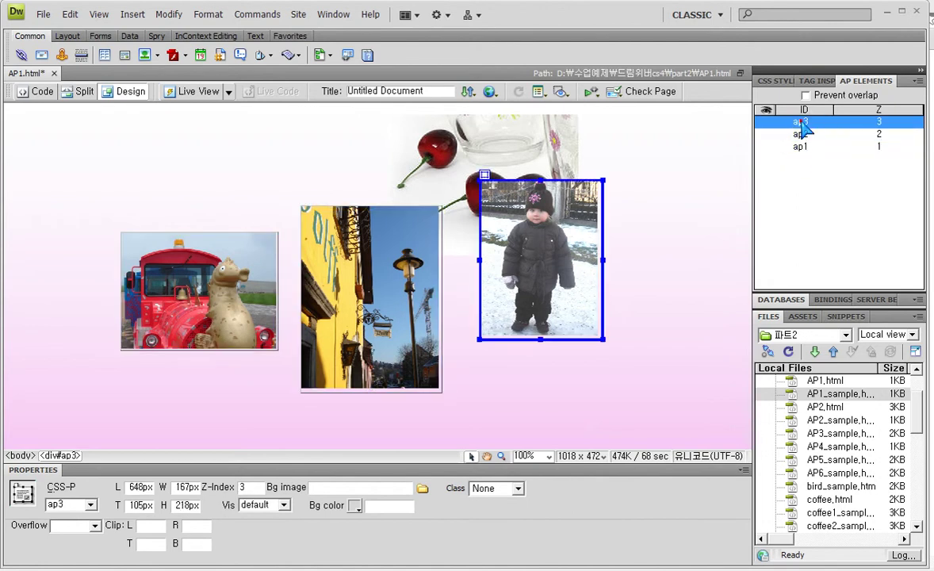
left_click(817, 187)
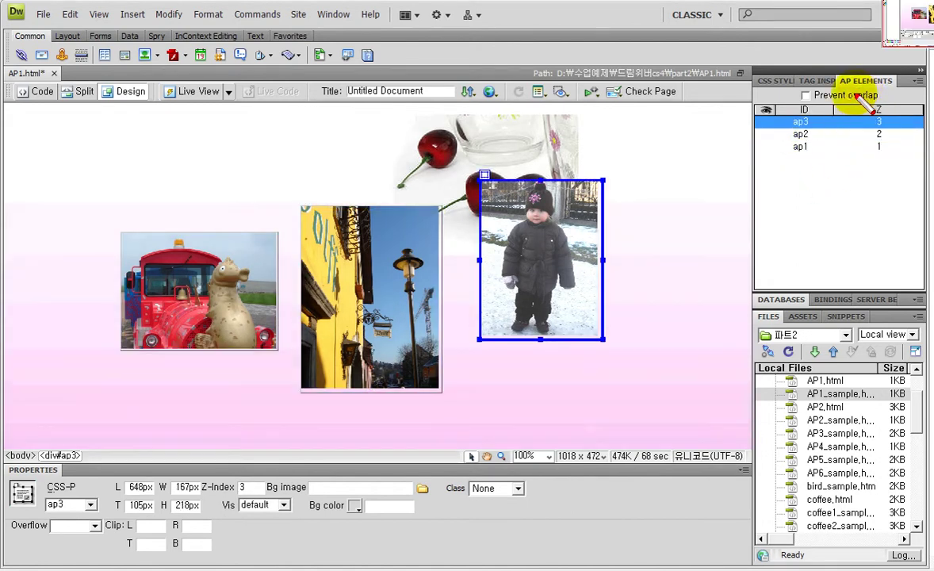
left_click_drag(857, 96, 904, 168)
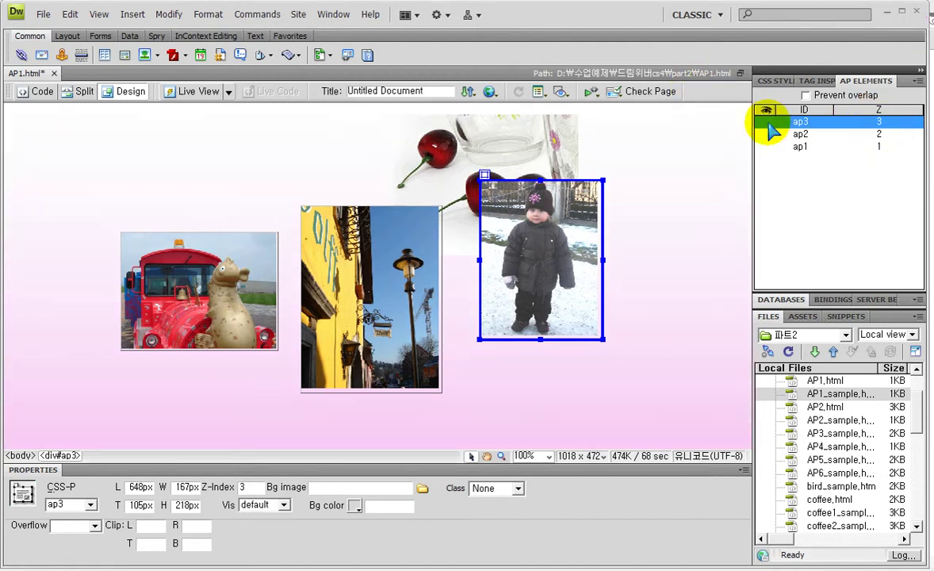
left_click_drag(756, 102, 781, 119)
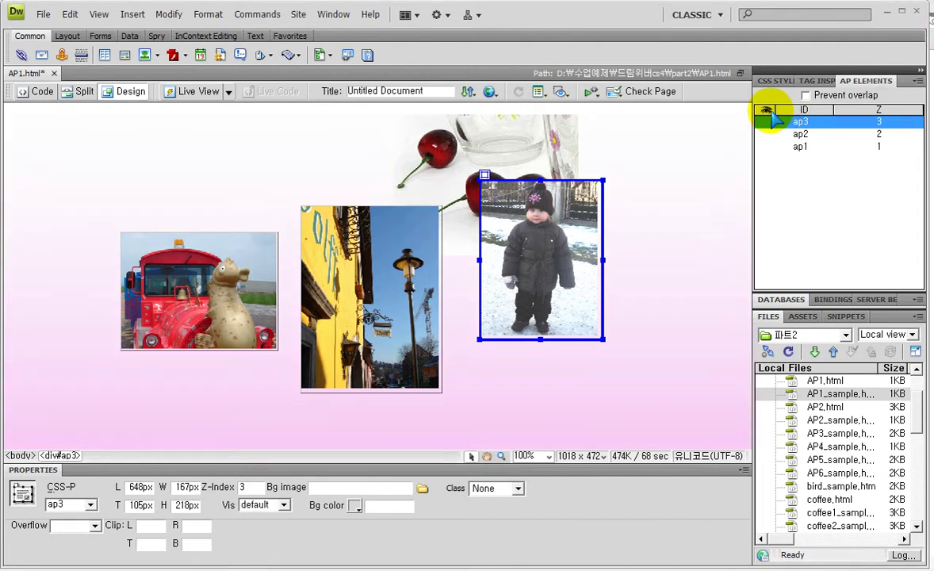
Step: Switch all three AP elements together between visible and hidden several times, ending with all of them visible
left_click(766, 110)
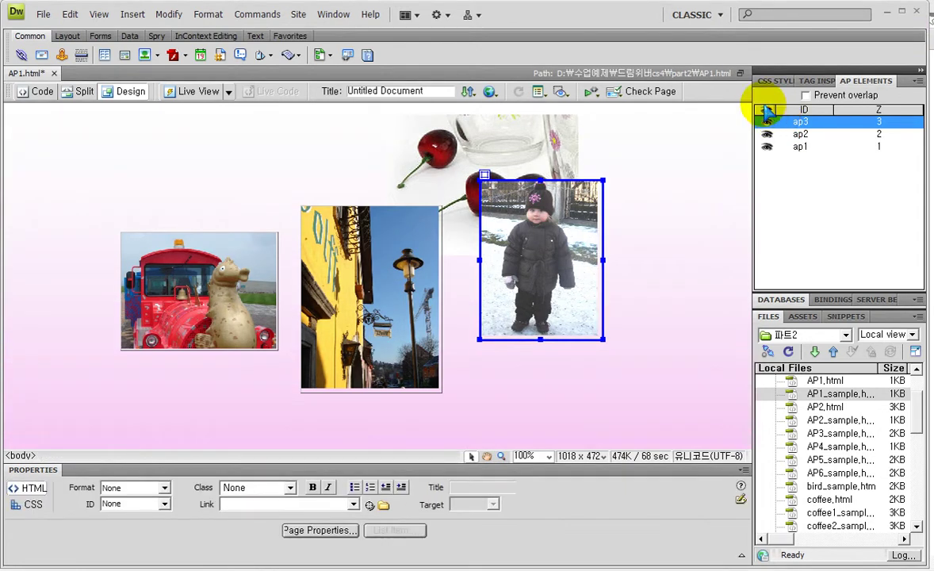
left_click(766, 111)
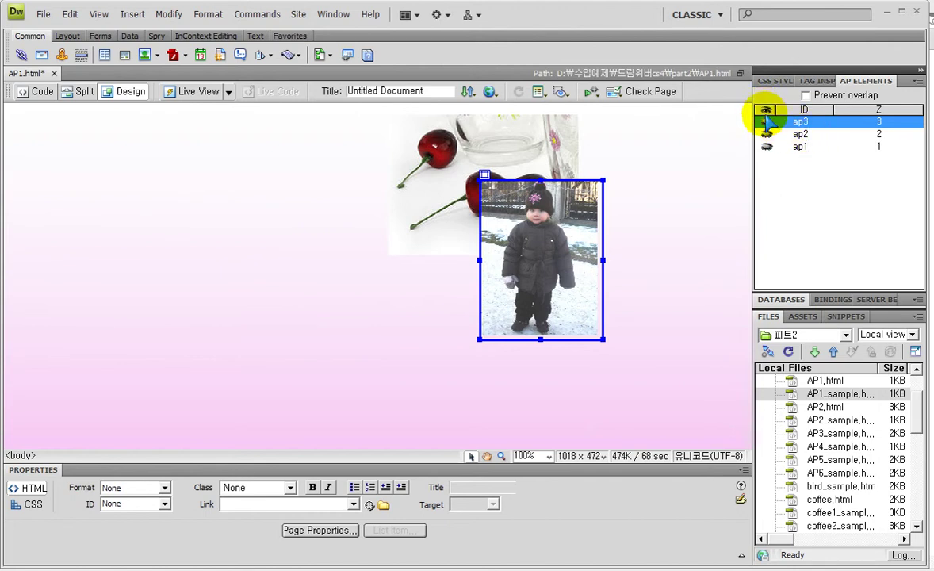
left_click(766, 110)
left_click(766, 110)
left_click(766, 110)
left_click(766, 110)
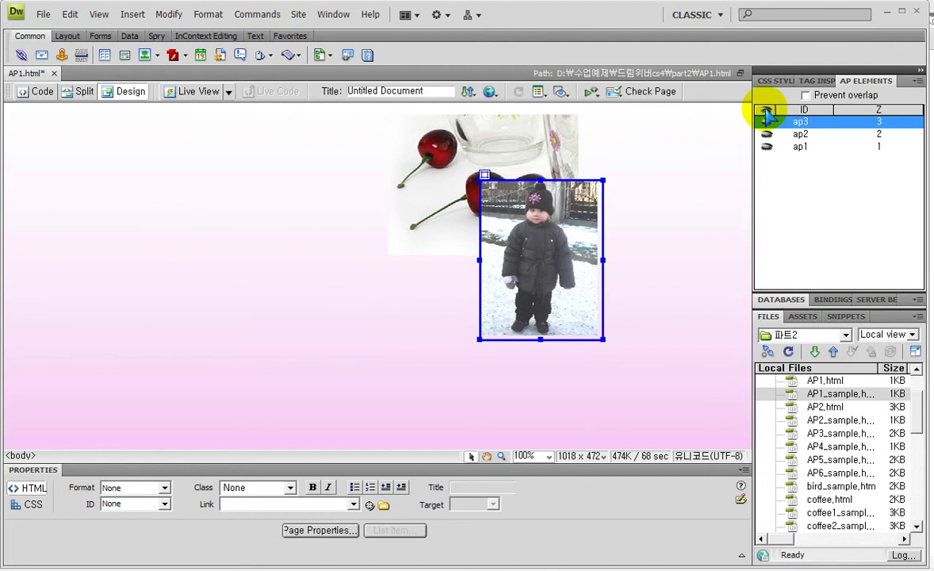
left_click(766, 110)
left_click(766, 110)
left_click(766, 110)
left_click(766, 110)
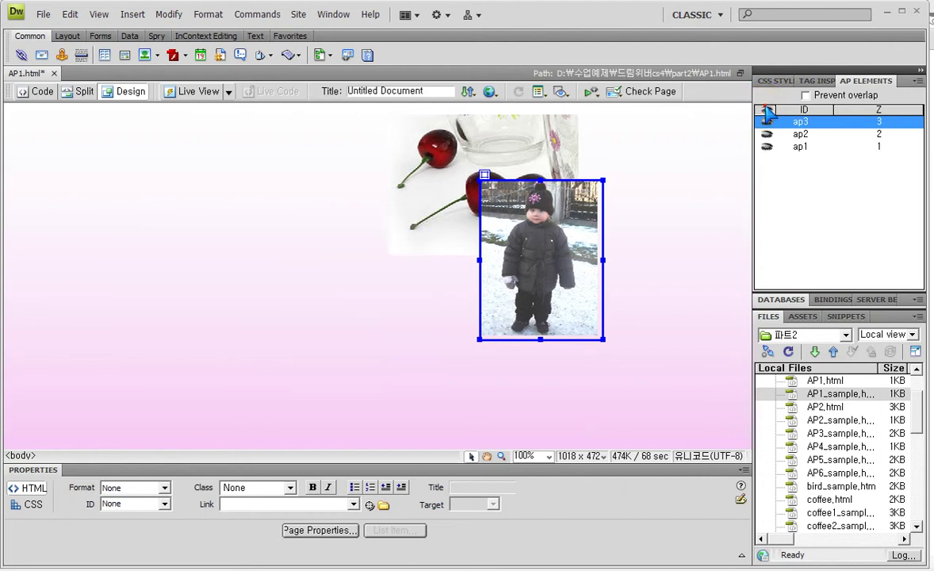
left_click(766, 110)
left_click(766, 111)
left_click(766, 110)
left_click(766, 111)
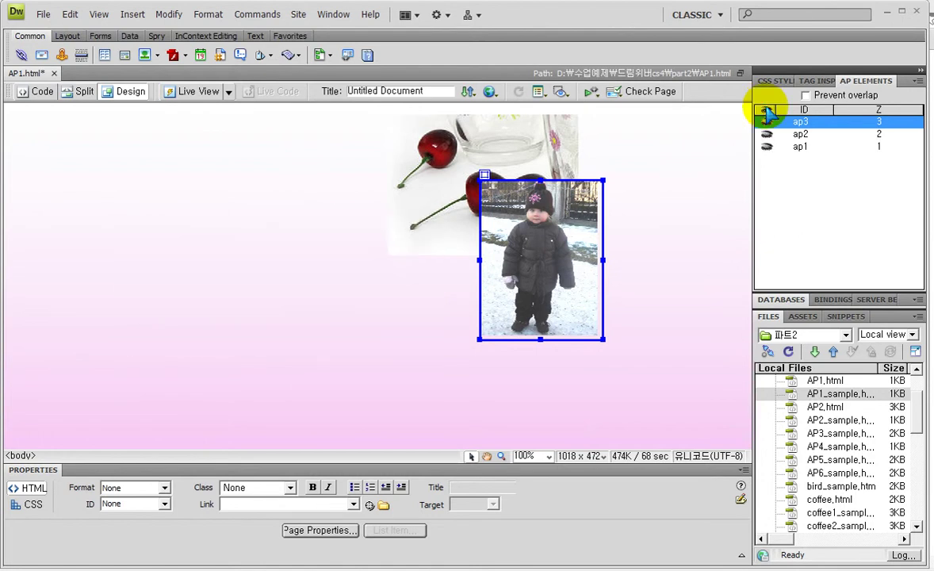
left_click(766, 110)
left_click(766, 110)
left_click(766, 110)
left_click(766, 110)
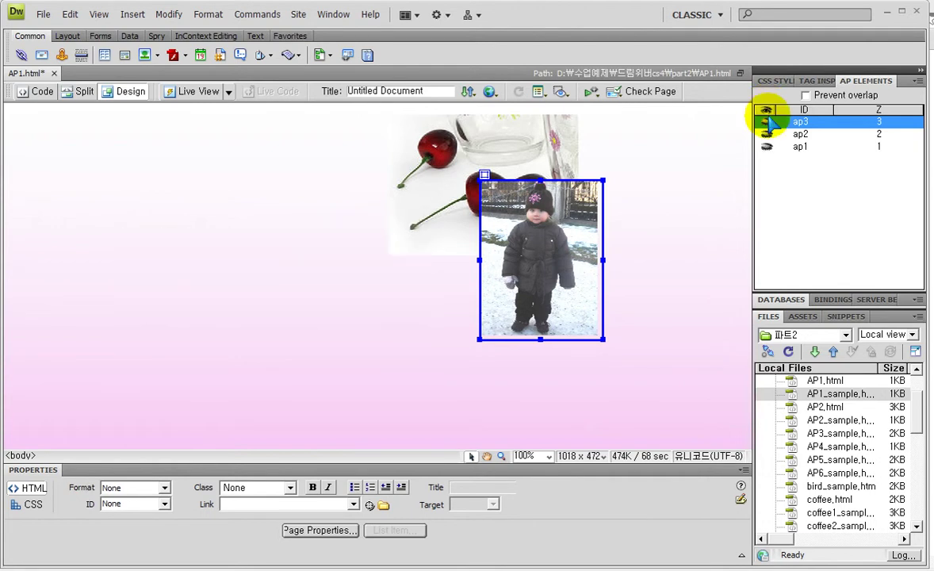
left_click(766, 110)
left_click(766, 110)
left_click(766, 111)
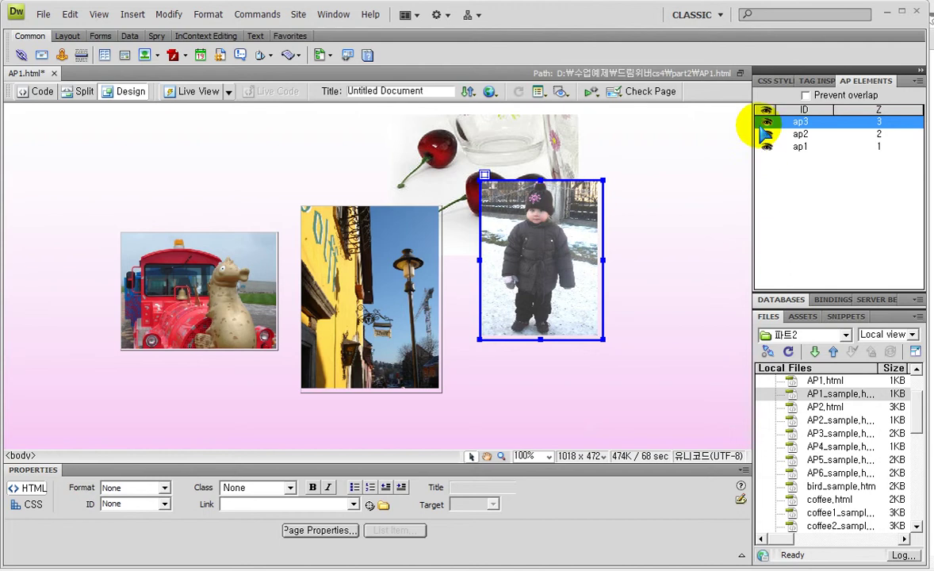
Step: Cycle the visibility of ap3, ap2 and ap1 individually, returning each one to its default unset state
left_click(766, 121)
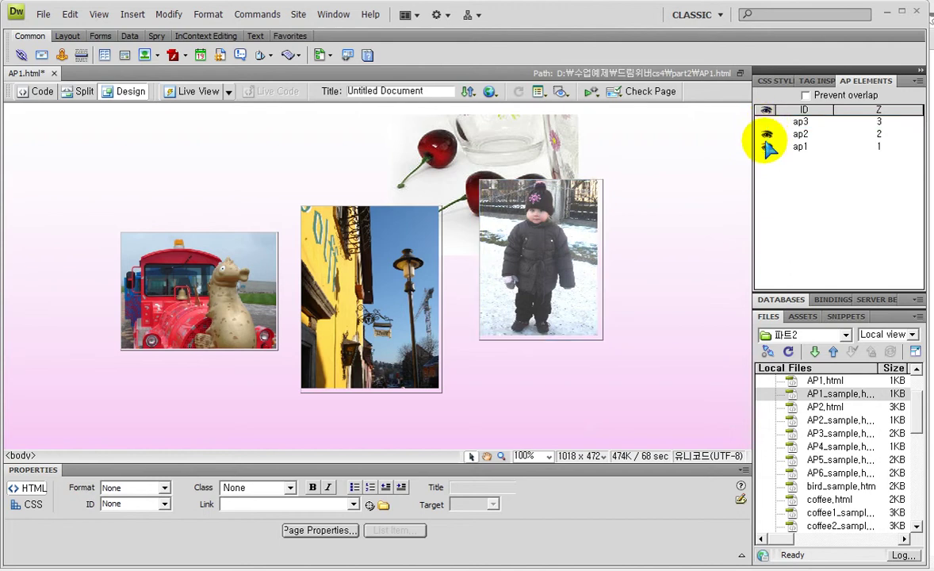
left_click(766, 133)
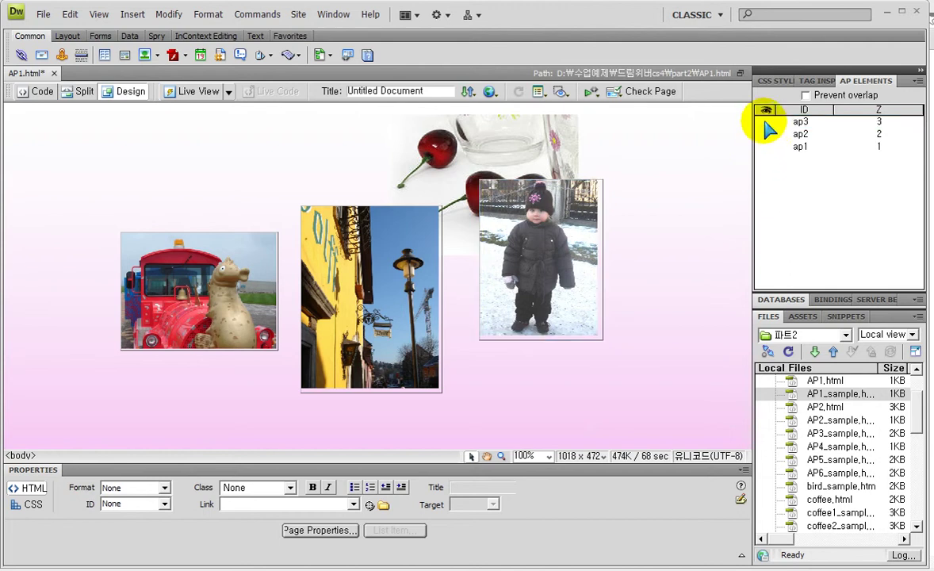
left_click(766, 121)
left_click(766, 121)
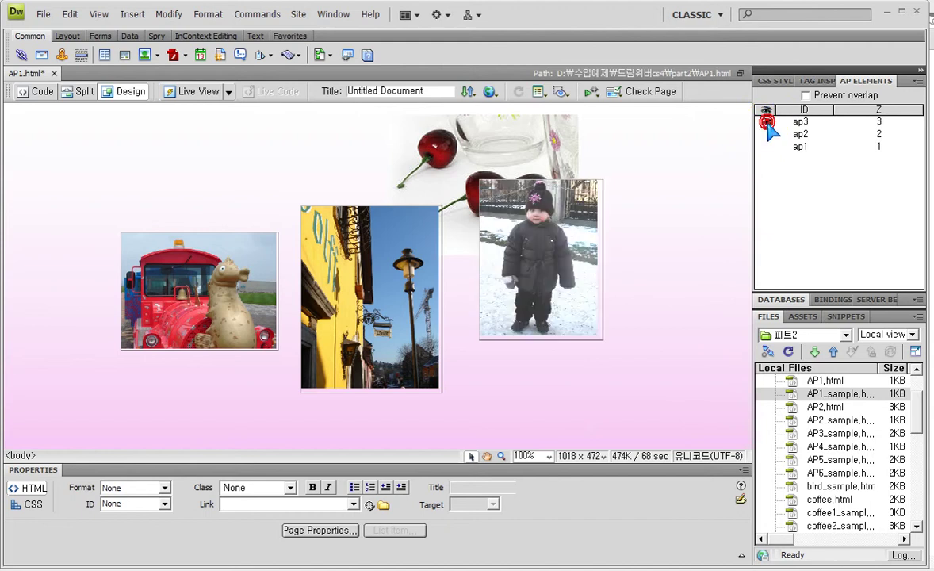
left_click(766, 145)
left_click(766, 146)
left_click(766, 146)
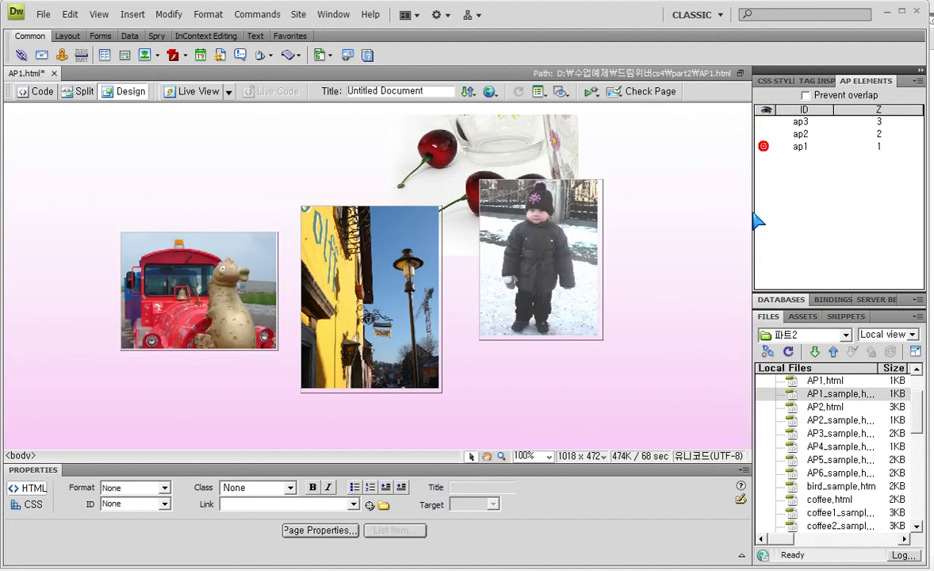
left_click(766, 134)
left_click(766, 134)
Step: Hide and show all AP elements at once again, leaving them visible
left_click(766, 110)
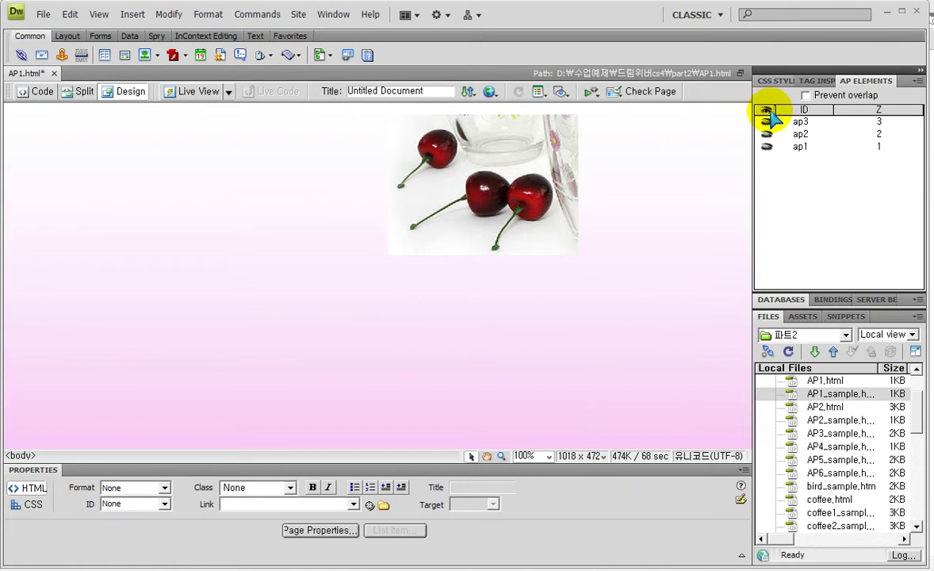
left_click(766, 109)
left_click(766, 109)
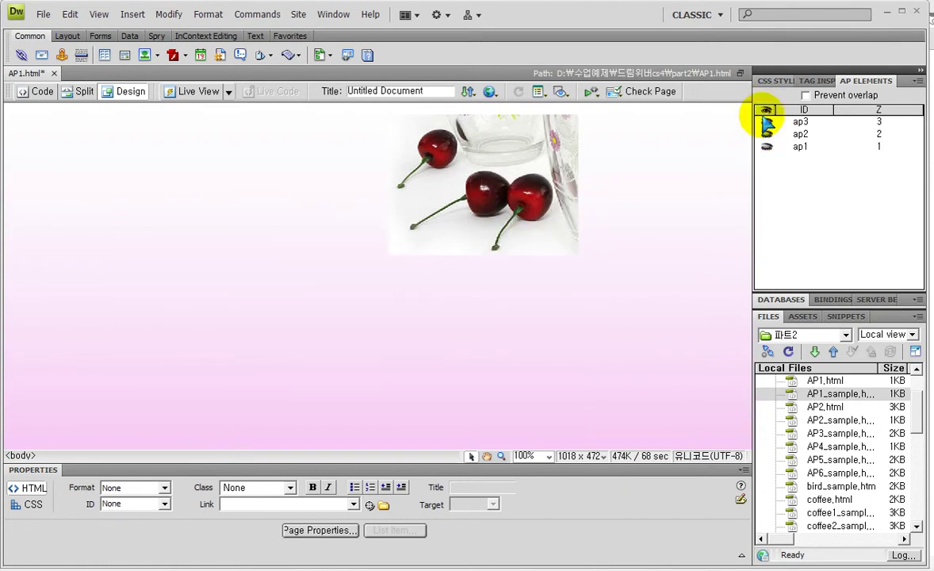
left_click(766, 110)
Step: Clear the visibility settings of the AP elements one by one so that each uses the default
left_click(767, 133)
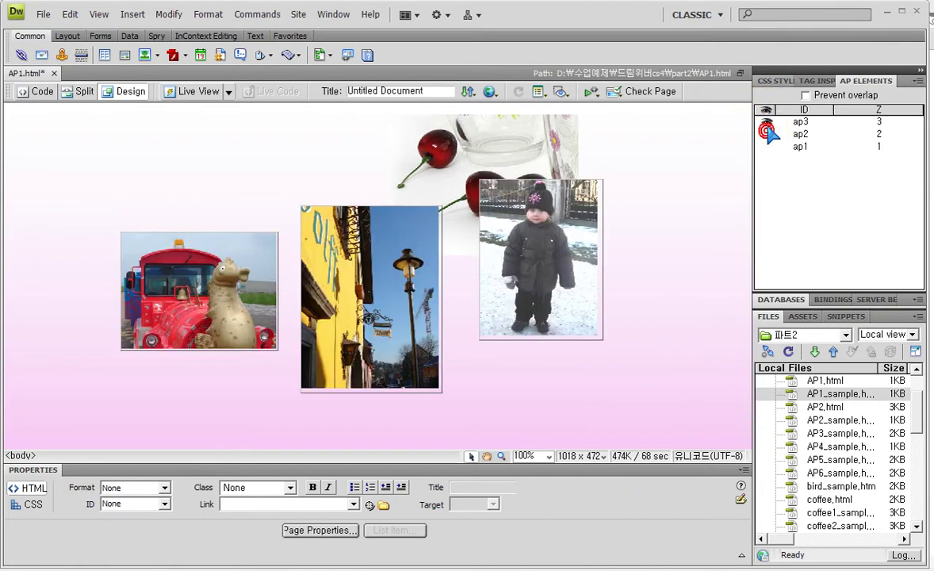
left_click(766, 134)
left_click(766, 133)
left_click(766, 122)
left_click(765, 121)
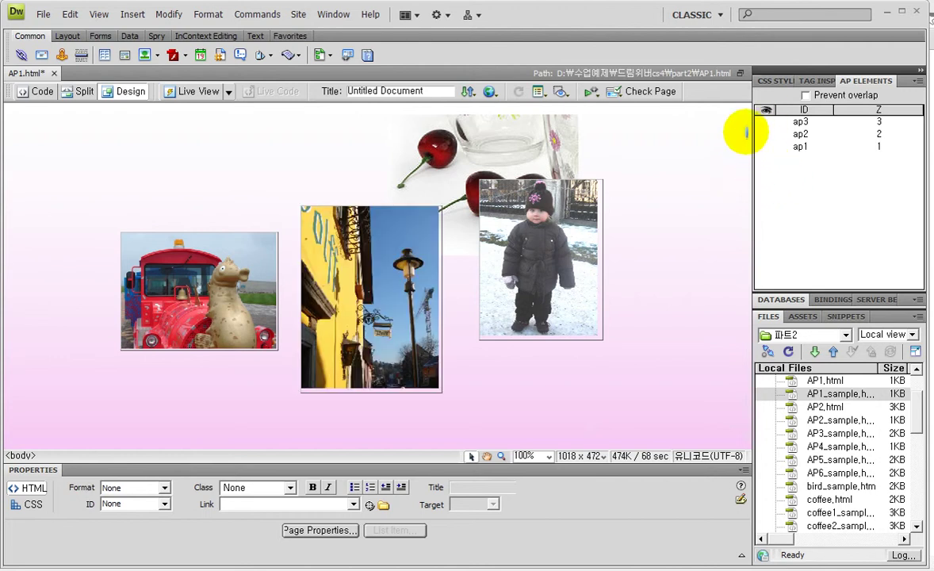
left_click_drag(755, 119, 795, 170)
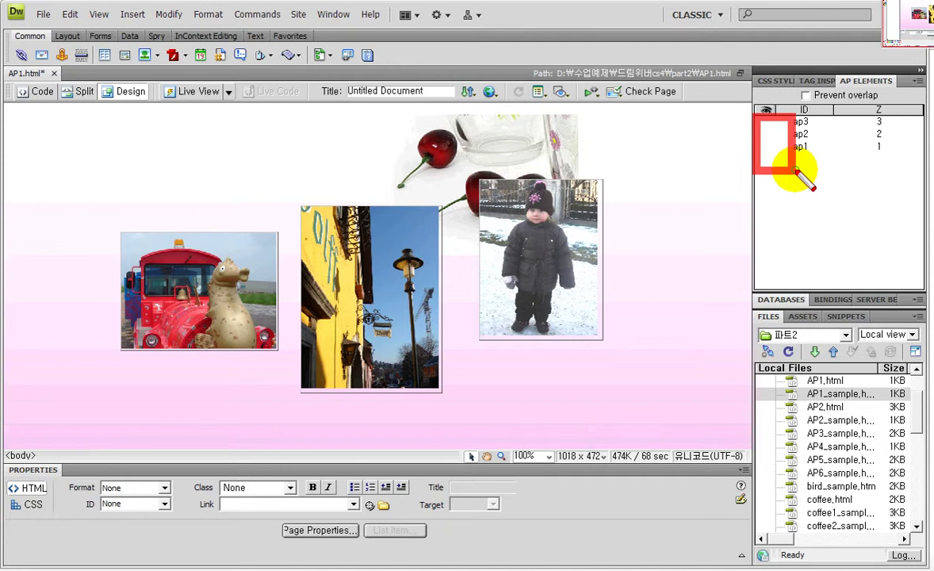
key("Escape")
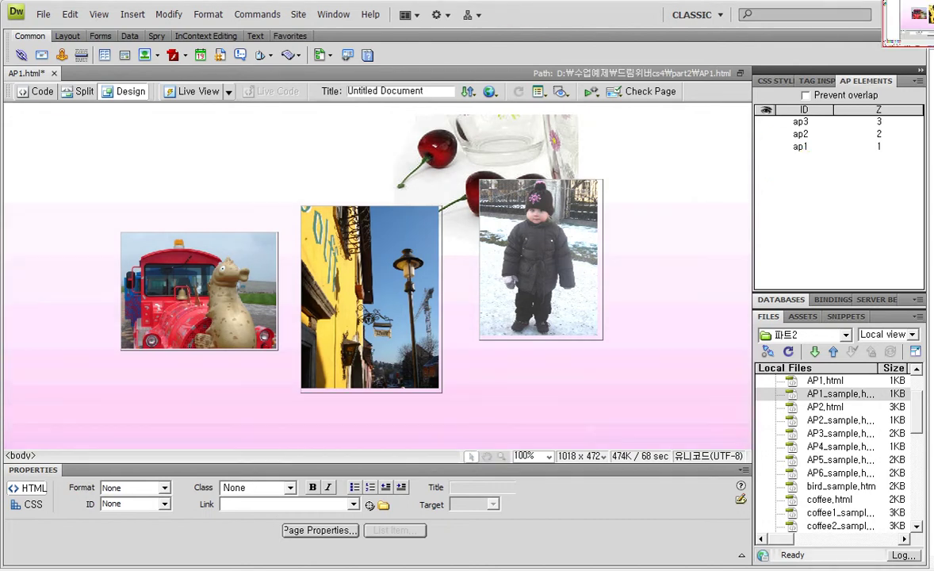
mouse_move(93, 170)
left_mouse_down()
mouse_move(646, 177)
mouse_move(650, 170)
left_mouse_up()
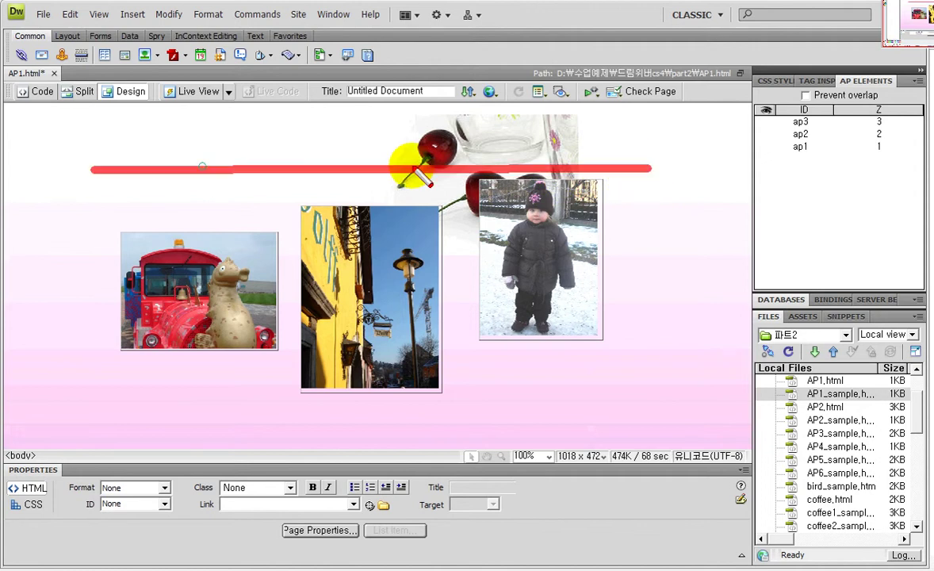
left_click_drag(171, 233, 167, 172)
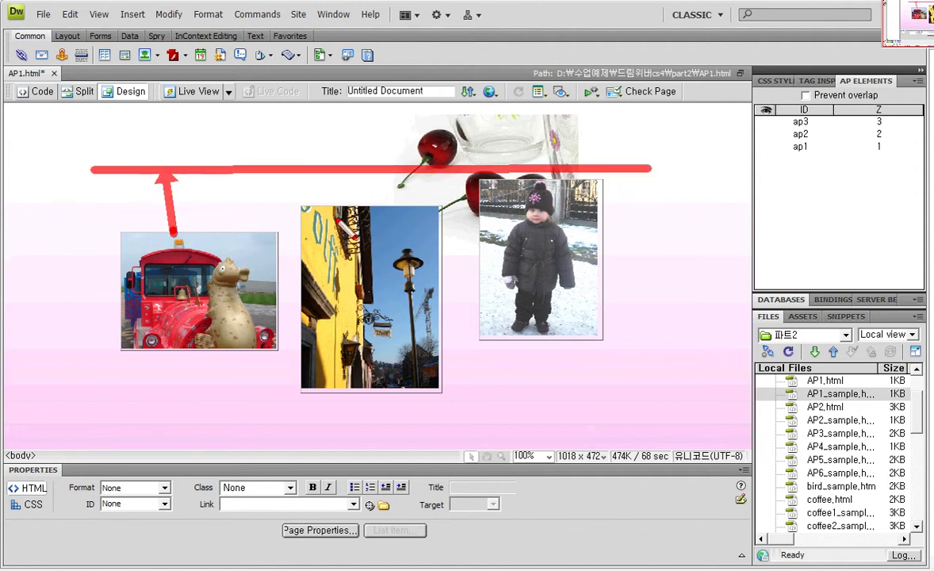
left_click_drag(348, 230, 339, 176)
left_click_drag(568, 230, 555, 184)
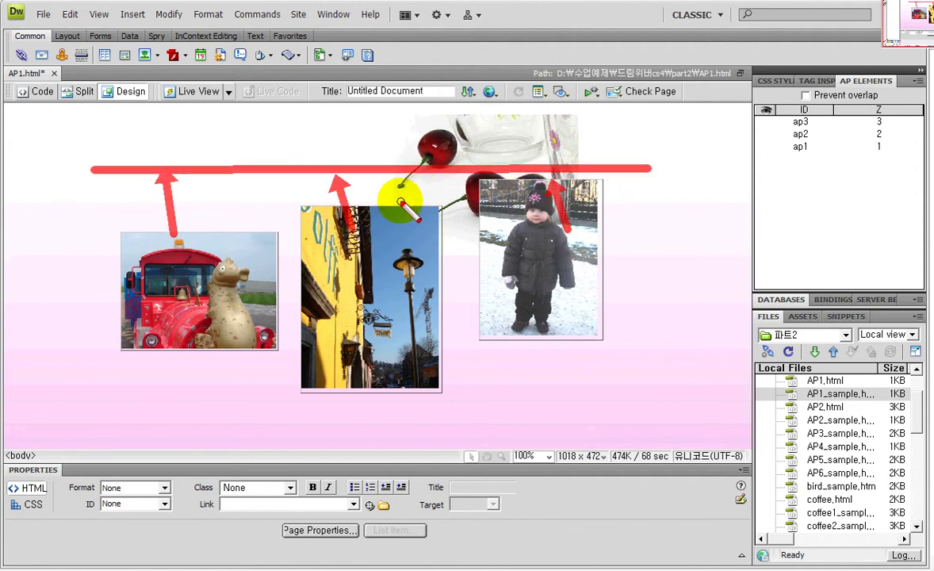
key("Escape")
key("ctrl+2")
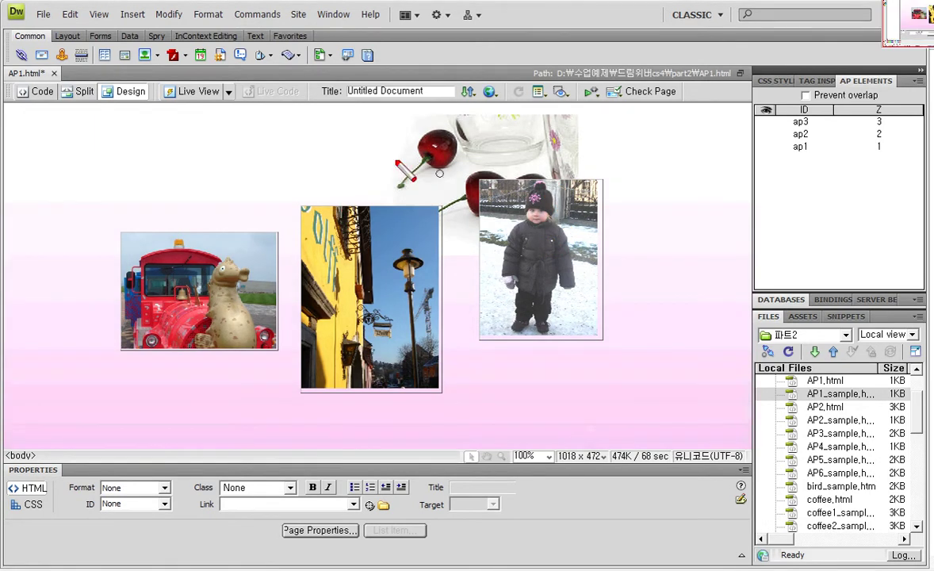
left_click_drag(605, 177, 24, 184)
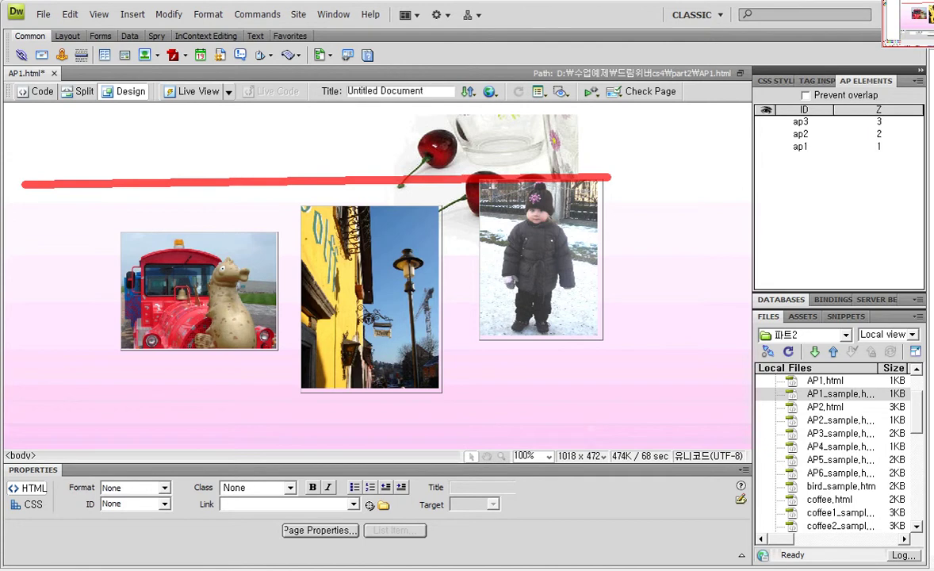
left_click_drag(176, 209, 184, 238)
left_click_drag(359, 199, 360, 219)
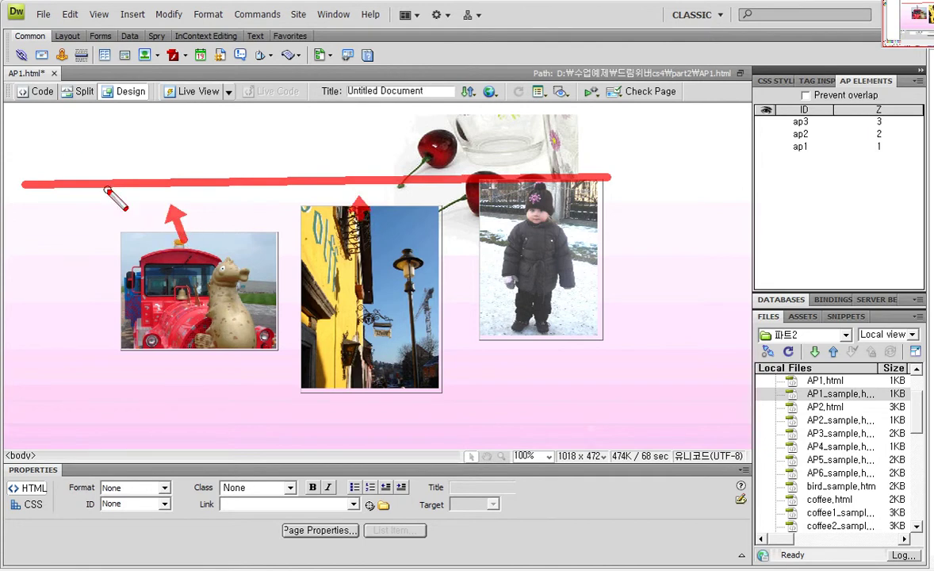
mouse_move(112, 219)
left_mouse_down()
mouse_move(402, 313)
mouse_move(444, 397)
left_mouse_up()
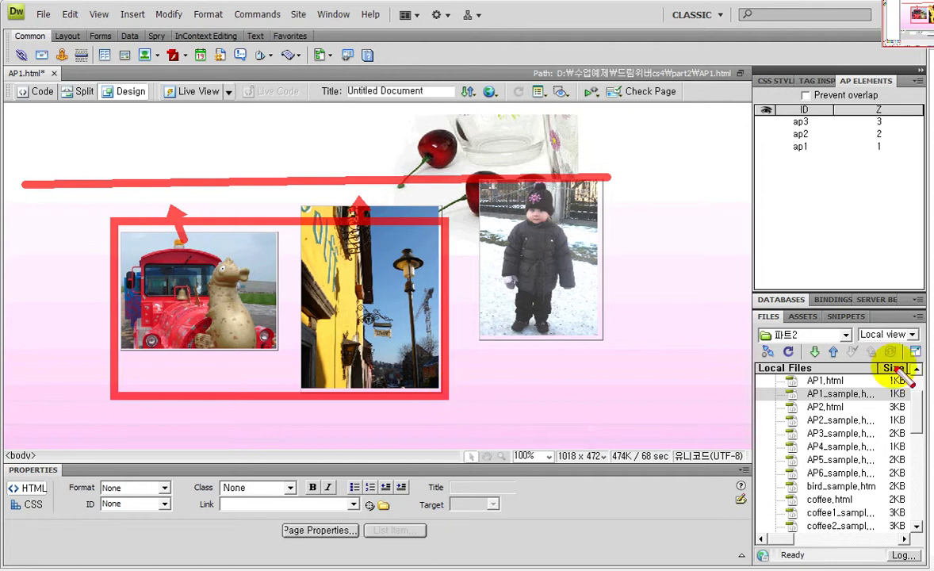
left_click_drag(627, 354, 474, 209)
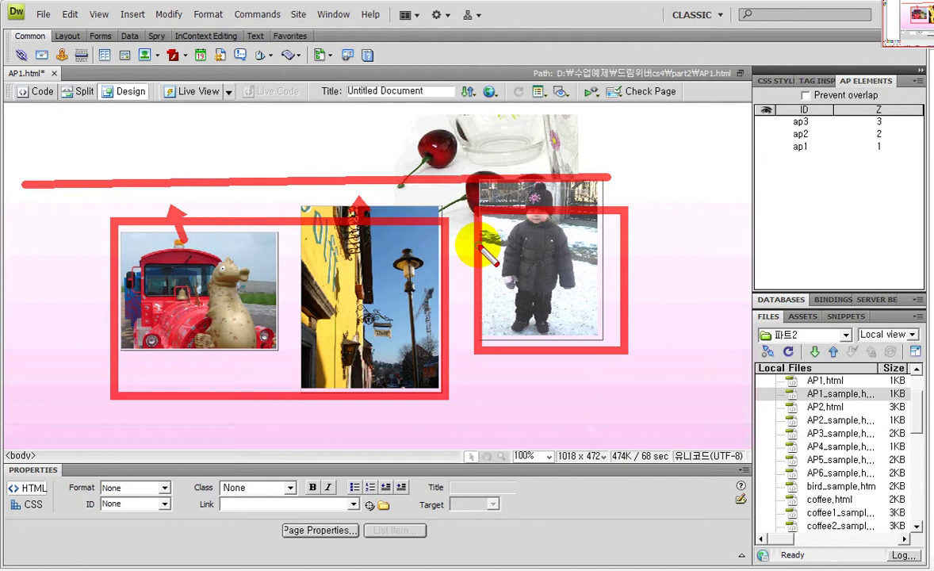
key("Escape")
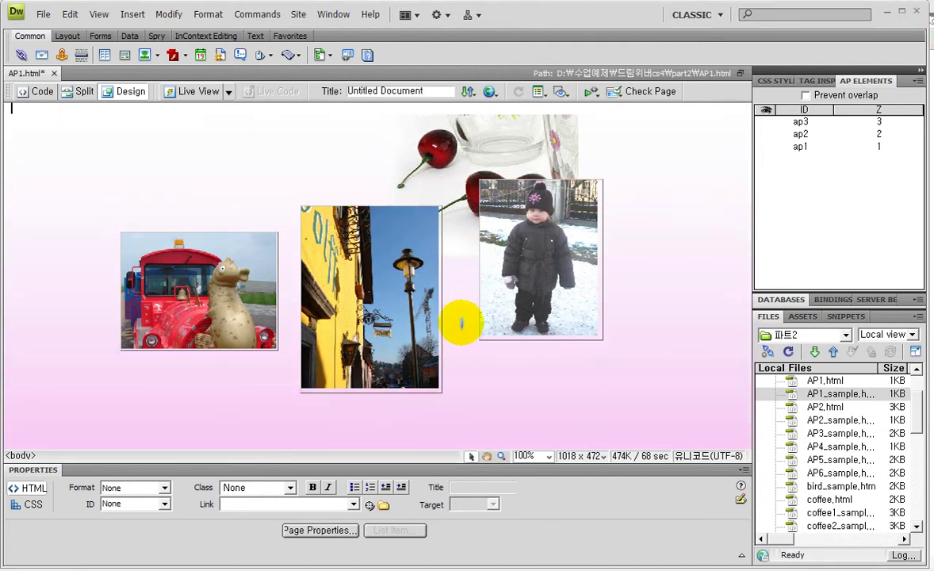
Step: Select the ap1, ap2 and ap3 elements together and align their top edges to ap3
left_click(184, 349)
left_click(364, 391, "shift")
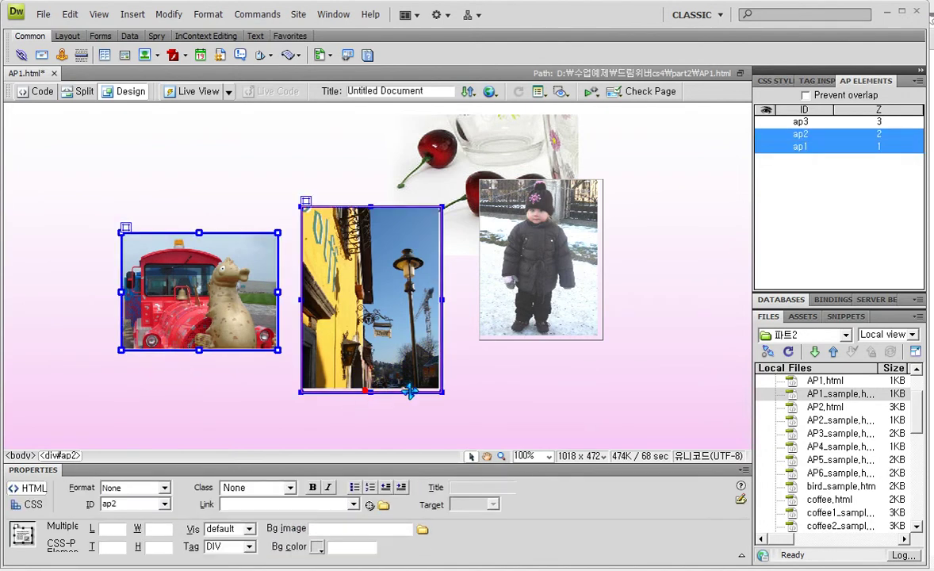
left_click(543, 337, "shift")
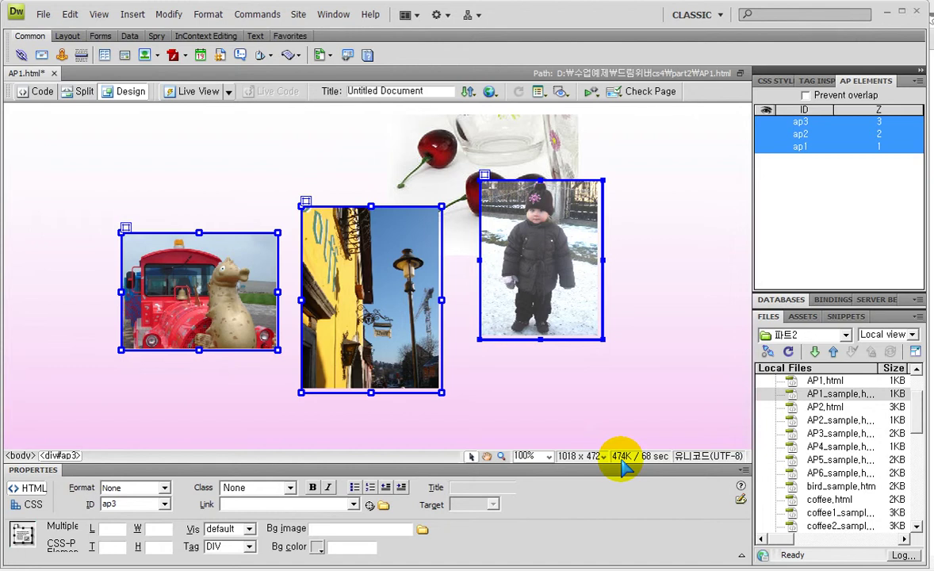
left_click(169, 14)
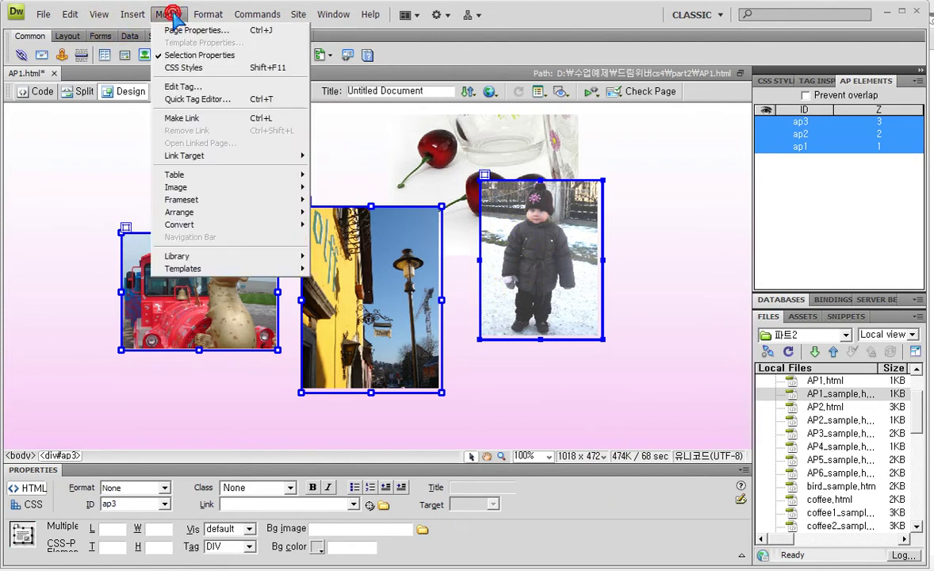
mouse_move(204, 212)
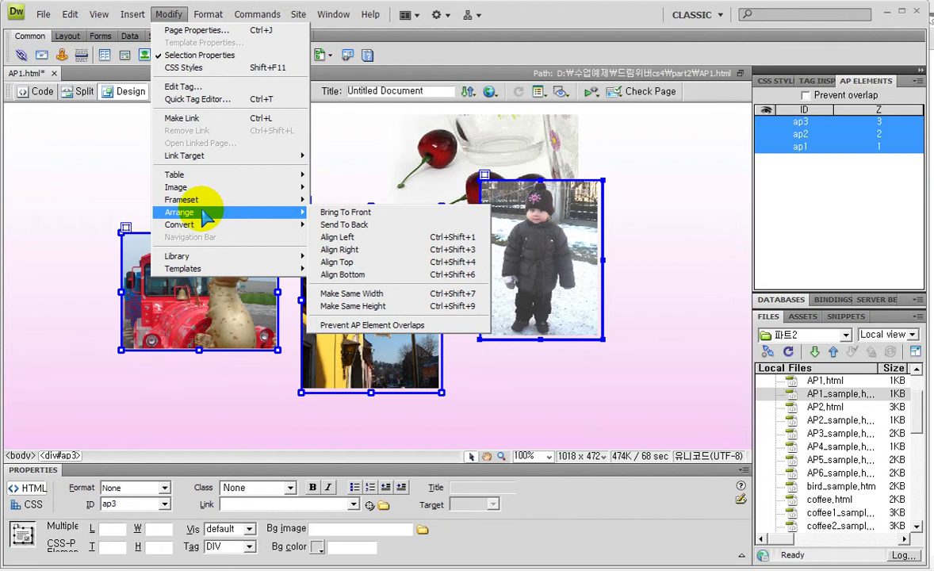
left_click(363, 263)
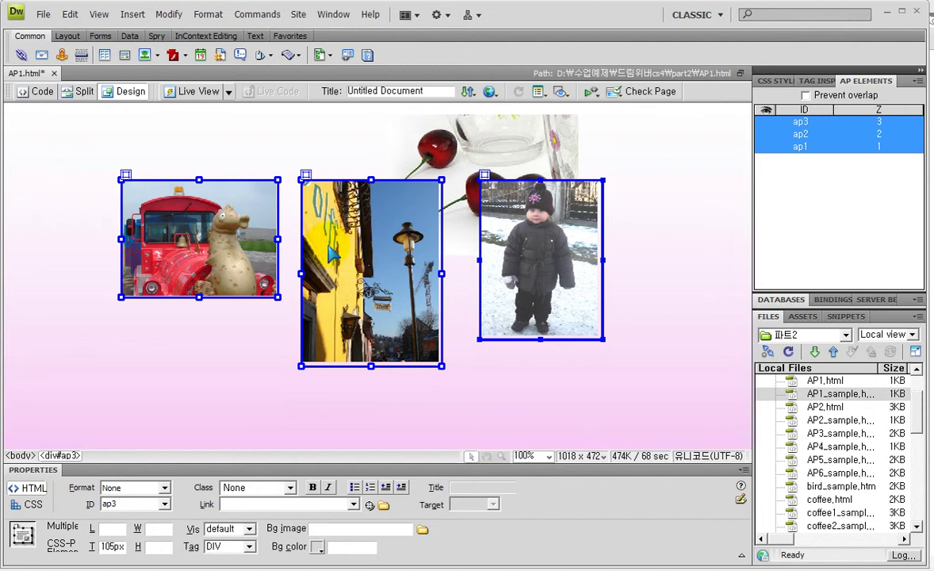
mouse_move(113, 376)
left_mouse_down()
mouse_move(587, 389)
mouse_move(657, 363)
left_mouse_up()
mouse_move(298, 170)
left_mouse_down()
mouse_move(365, 298)
mouse_move(446, 383)
left_mouse_up()
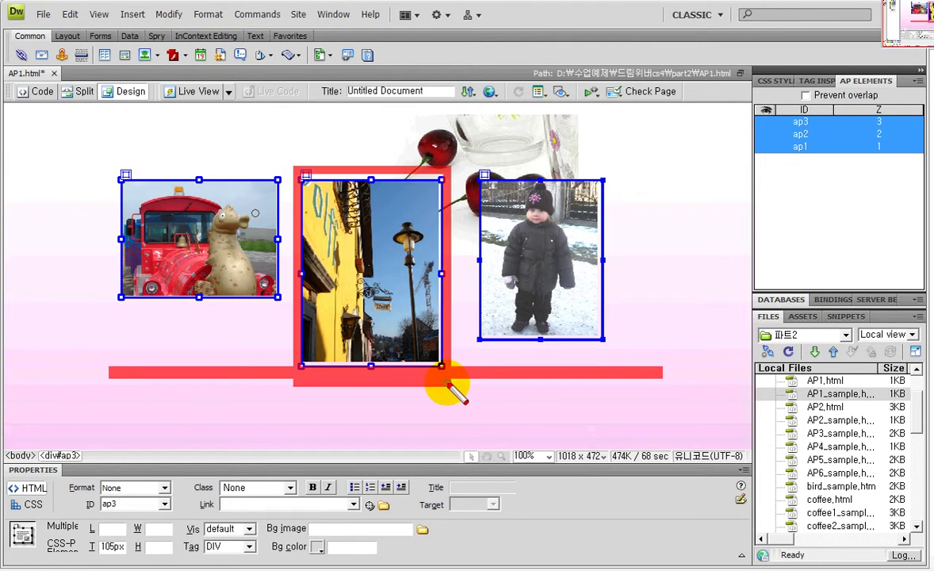
key("Escape")
Step: Reselect ap1, ap3 and finally ap2, and align the bottom edges of all three elements to ap2
left_click(200, 308)
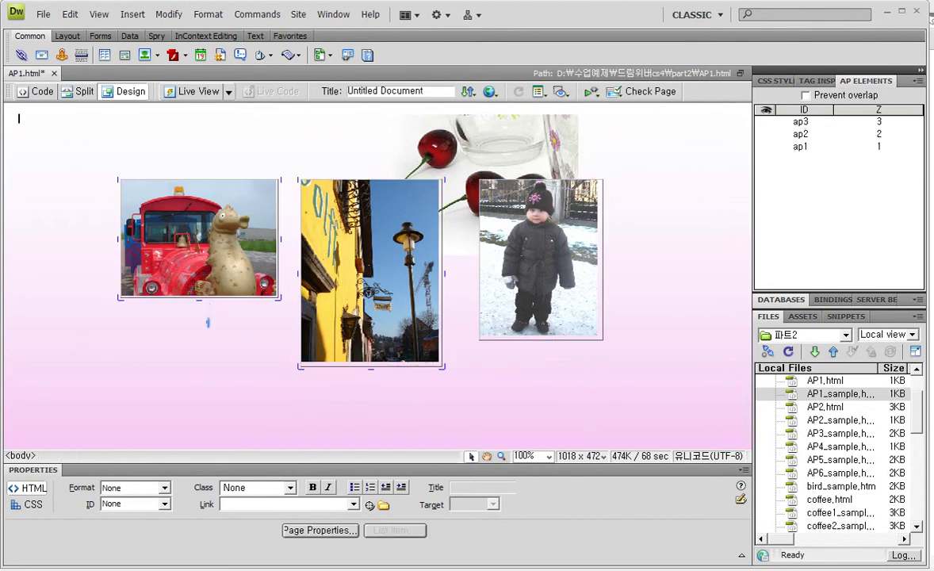
left_click(211, 298)
left_click(549, 339, "shift")
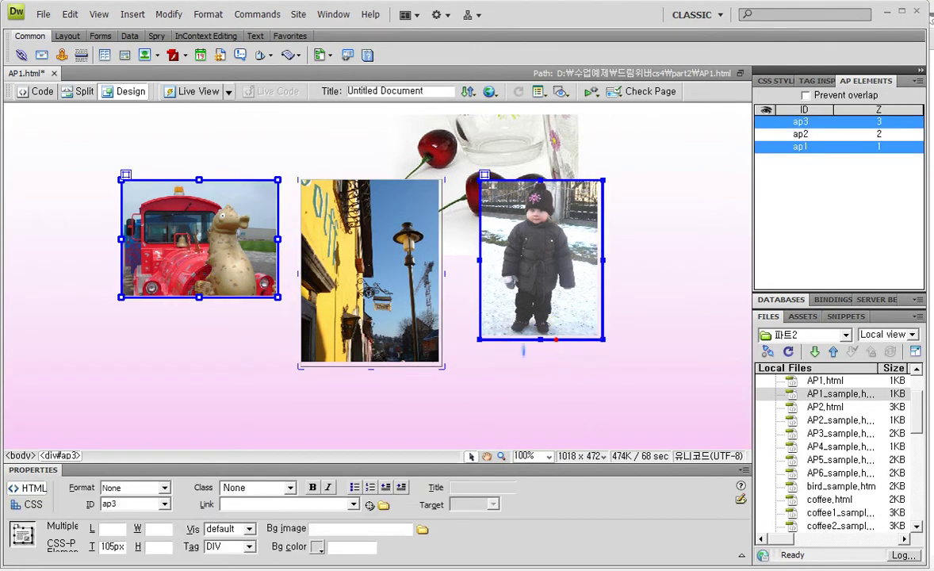
left_click(400, 368, "shift")
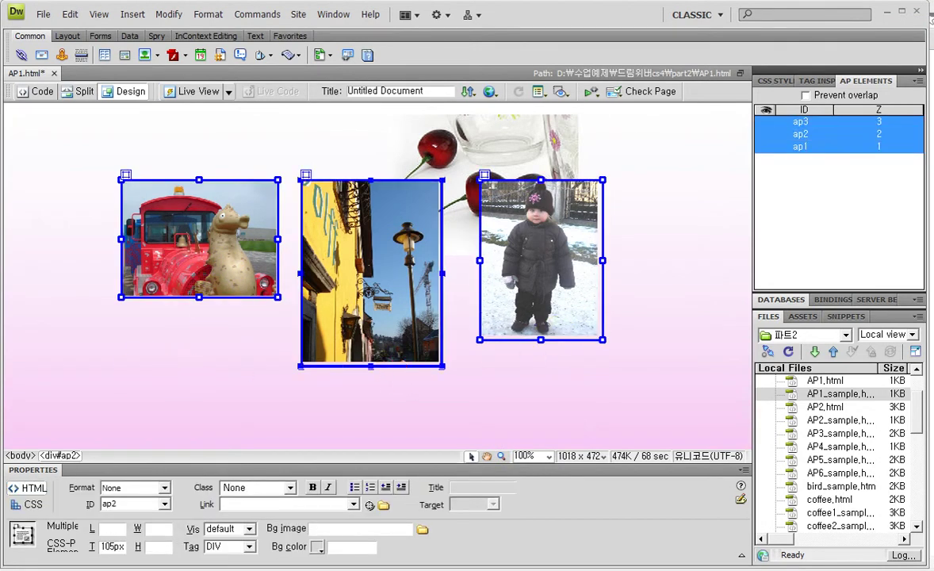
left_click(168, 14)
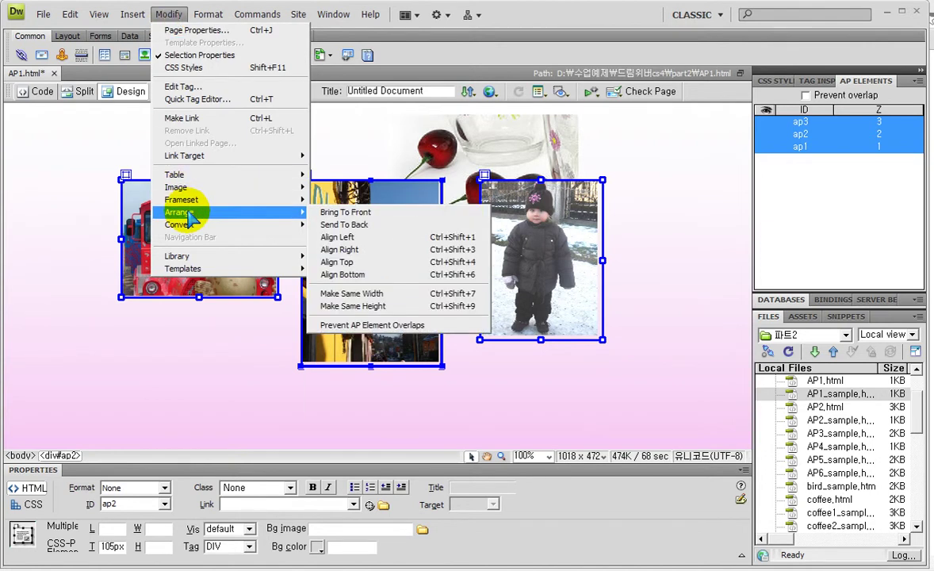
left_click(384, 276)
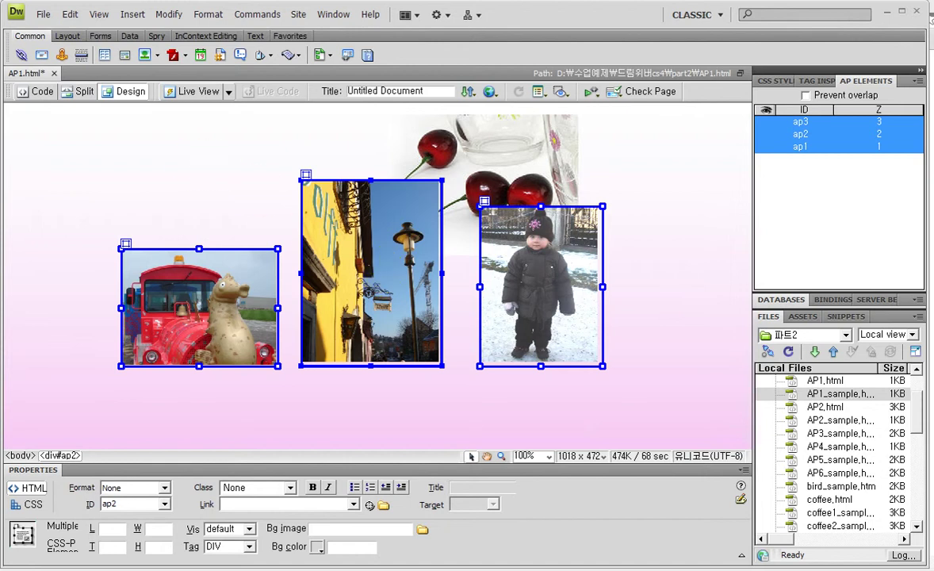
Step: Examine the page's source code with the side and properties panels collapsed, checking the div tags and IDs of the AP elements
left_click(36, 91)
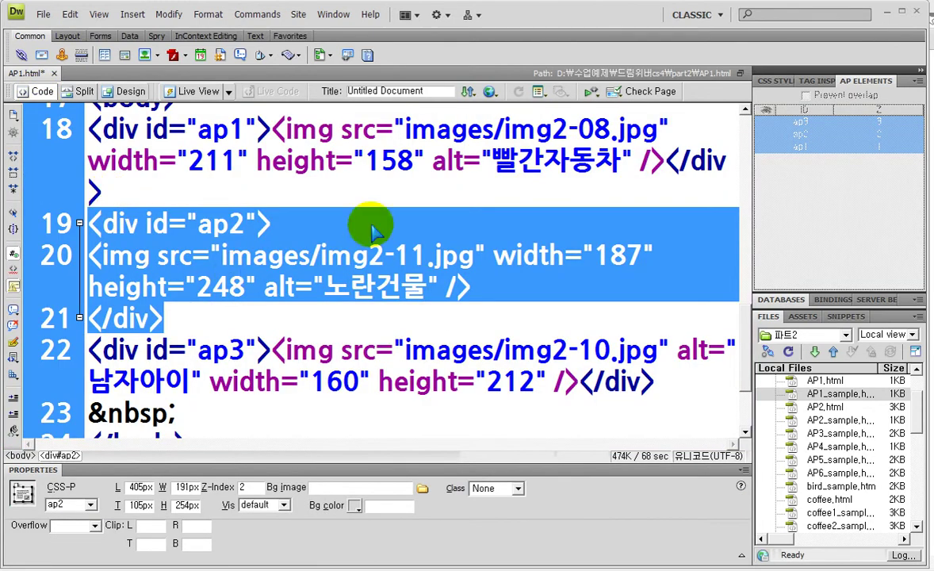
left_click(25, 469)
left_click(25, 470)
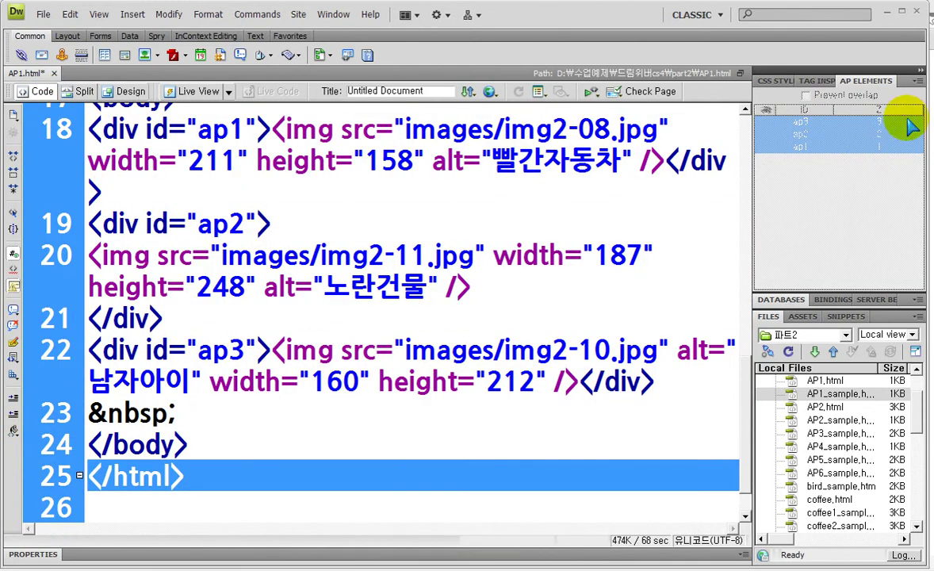
left_click(919, 70)
scroll(479, 256, "up", 2)
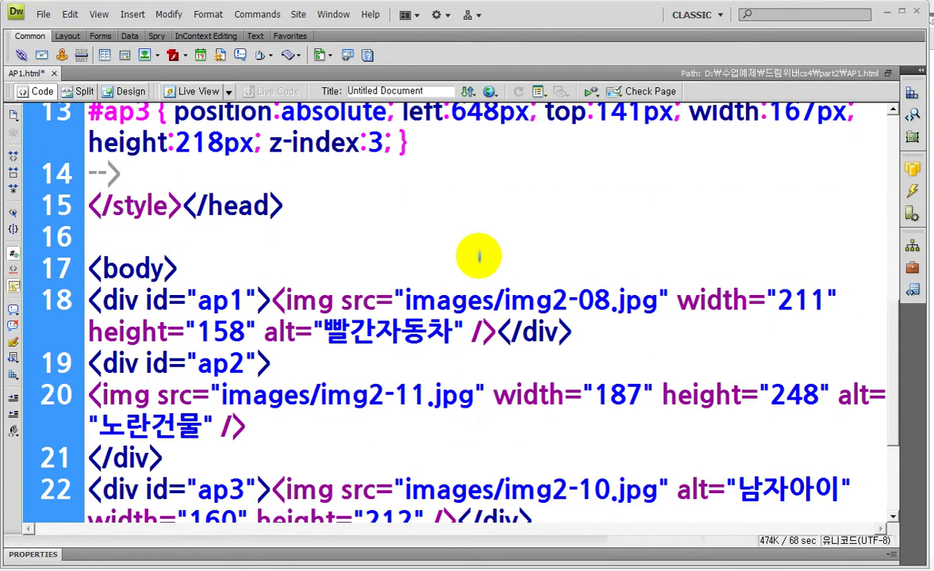
scroll(479, 256, "down", 1)
scroll(477, 259, "up", 1)
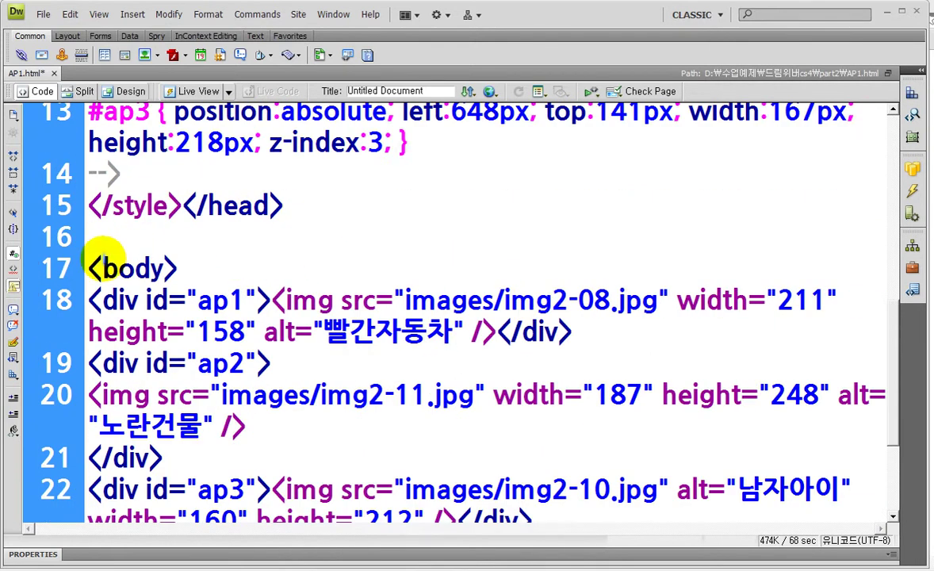
left_click_drag(197, 301, 243, 301)
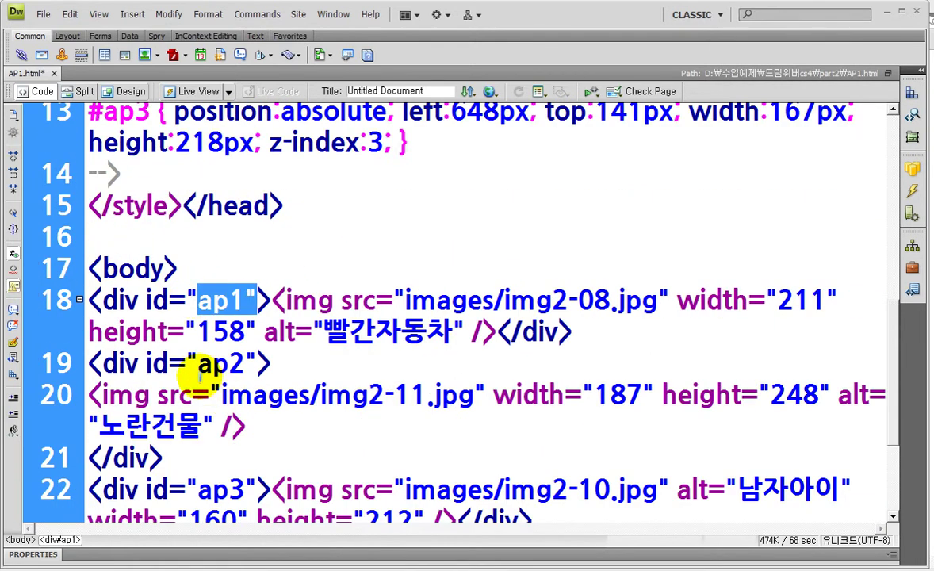
left_click_drag(197, 364, 273, 363)
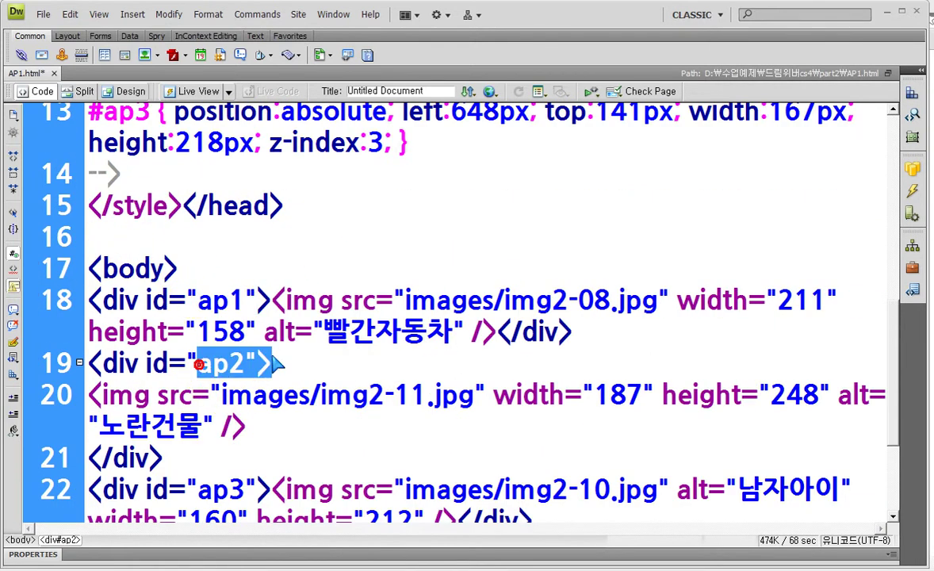
Step: Return to the visual layout and convert the AP divs to a table using the most accurate table layout
left_click(135, 92)
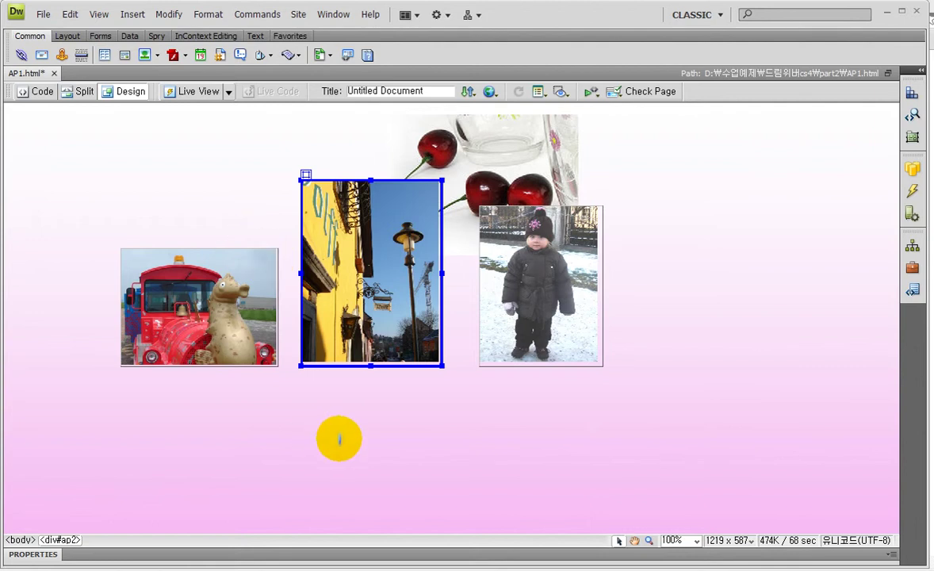
left_click(353, 485)
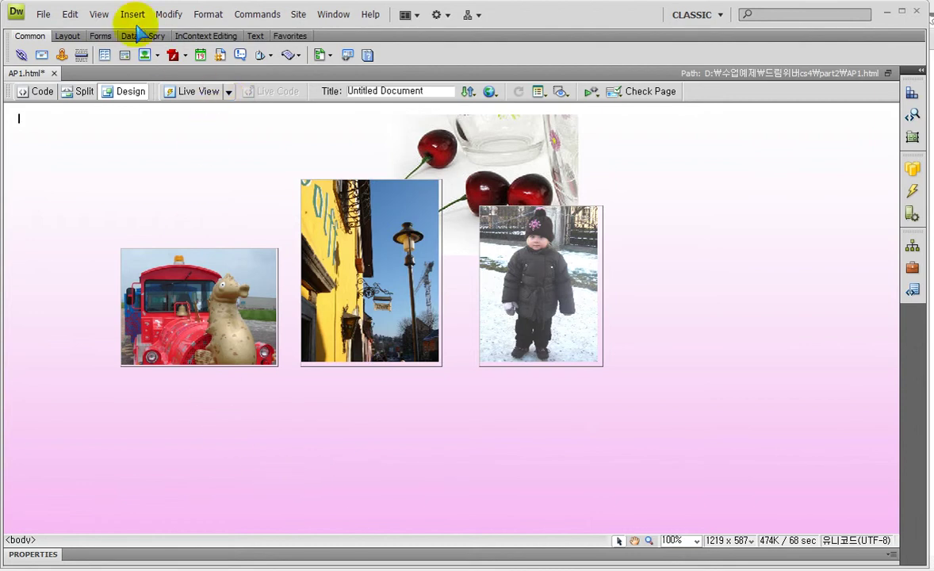
left_click(165, 16)
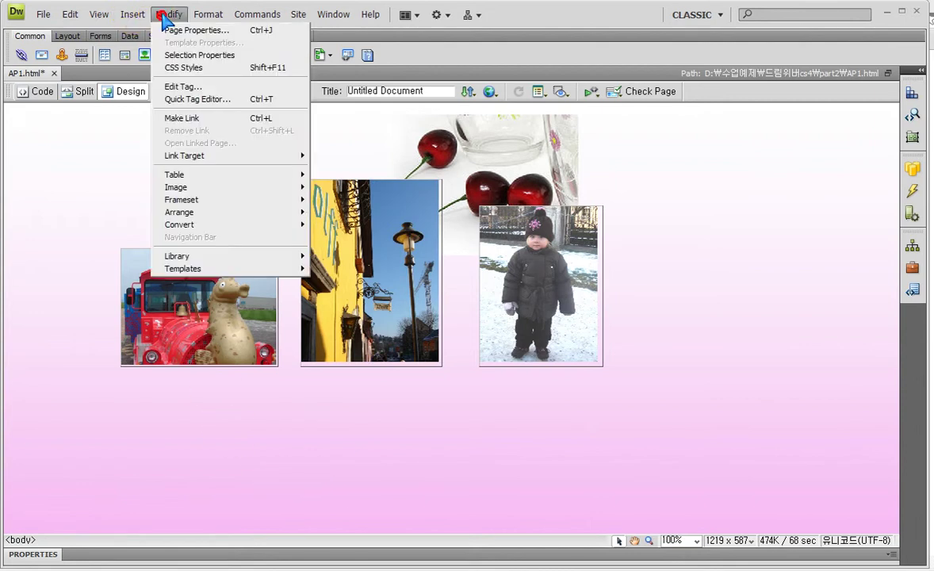
mouse_move(190, 226)
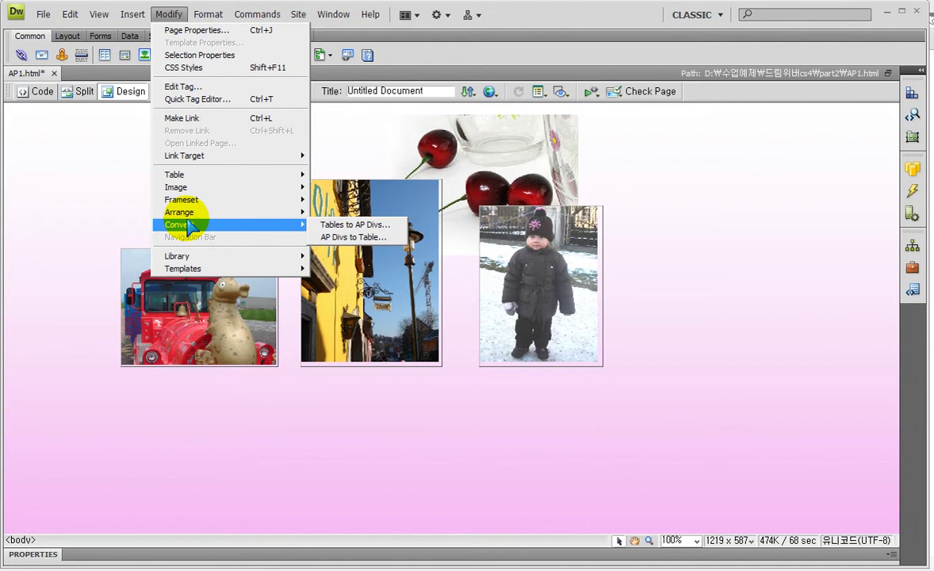
left_click(355, 237)
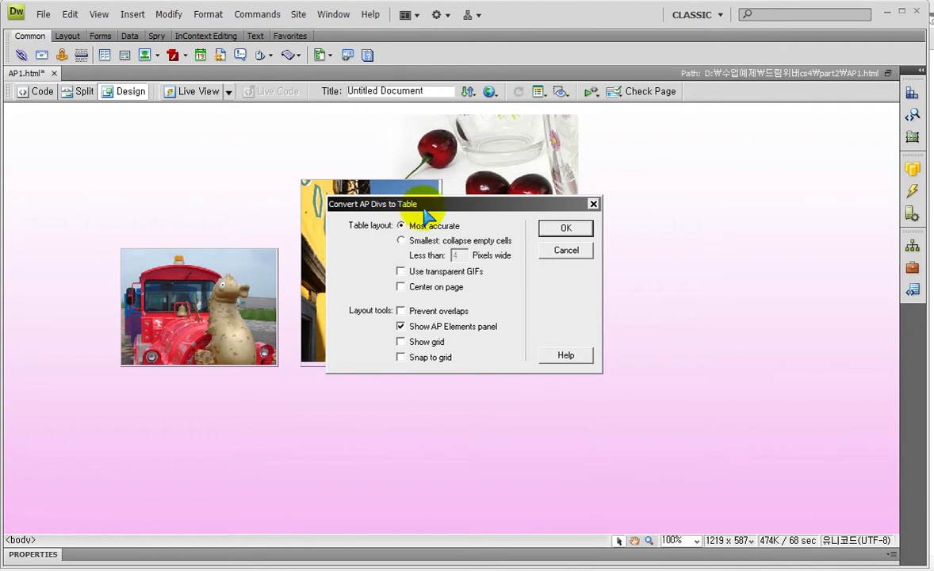
left_click(565, 229)
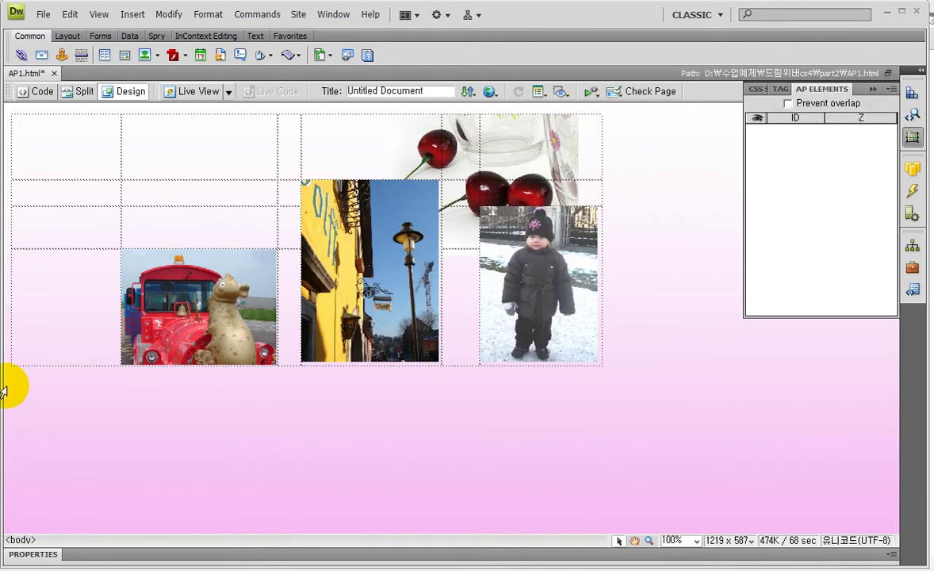
Step: Examine the source code of the converted page, comparing the table markup in the body with the AP element style rules in the head
left_click(27, 93)
scroll(626, 317, "down", 2)
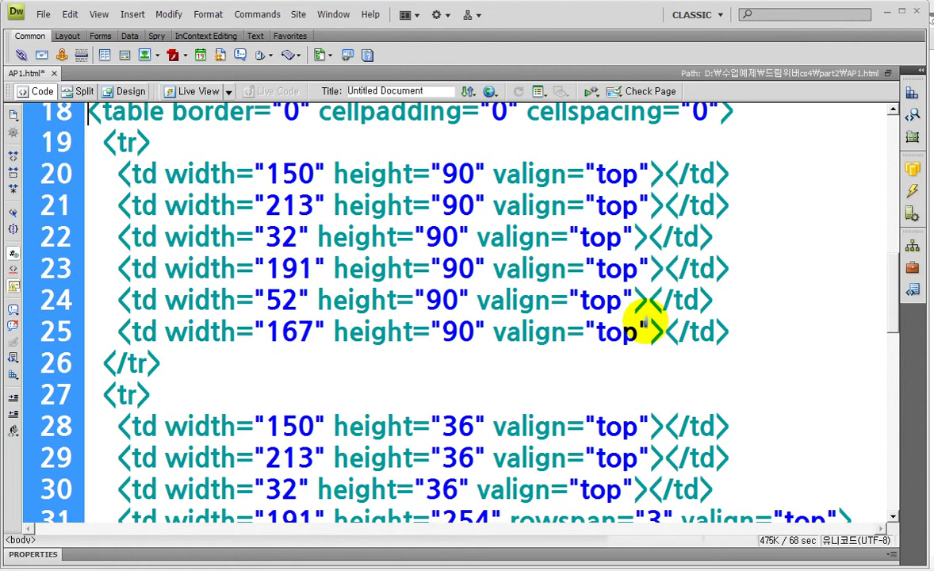
scroll(644, 323, "up", 5)
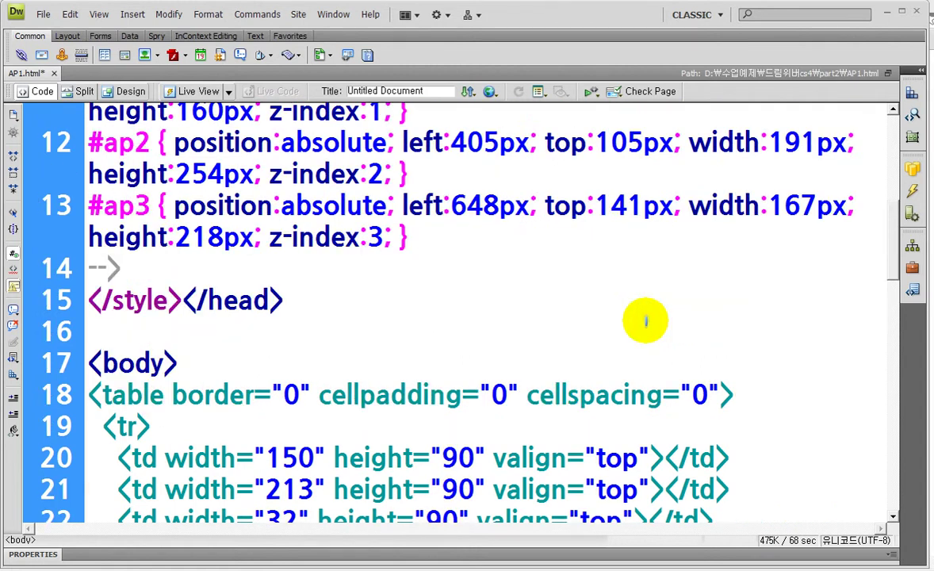
scroll(173, 149, "up", 1)
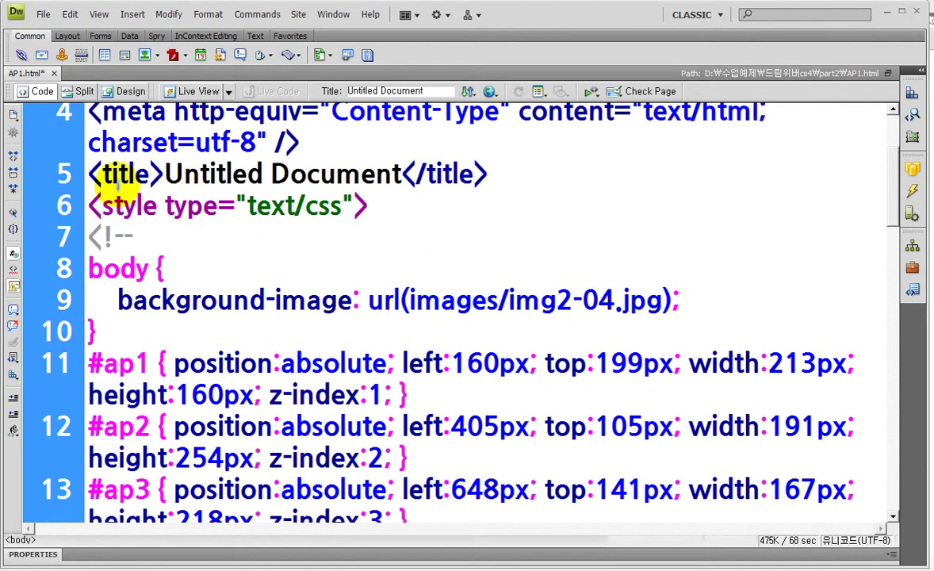
left_click_drag(89, 205, 162, 241)
scroll(161, 241, "down", 2)
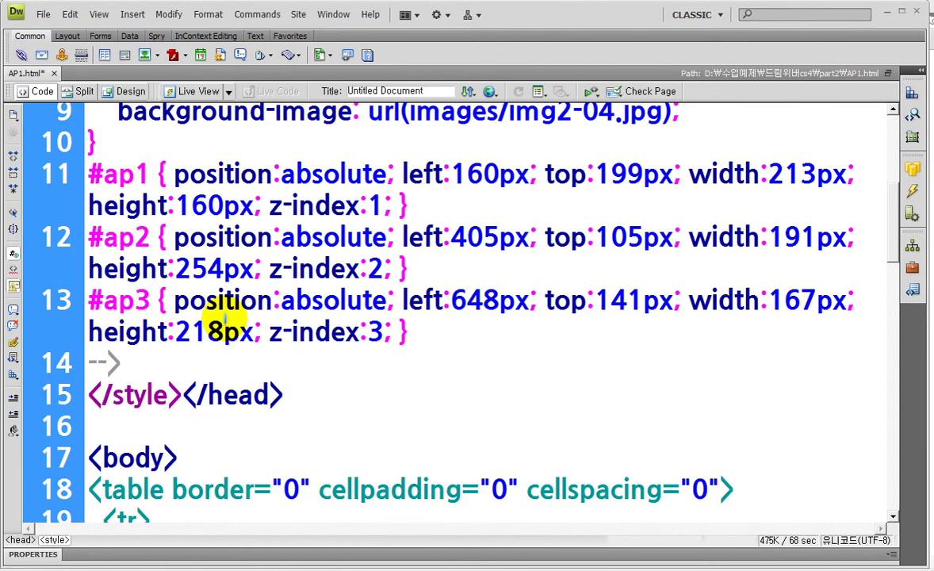